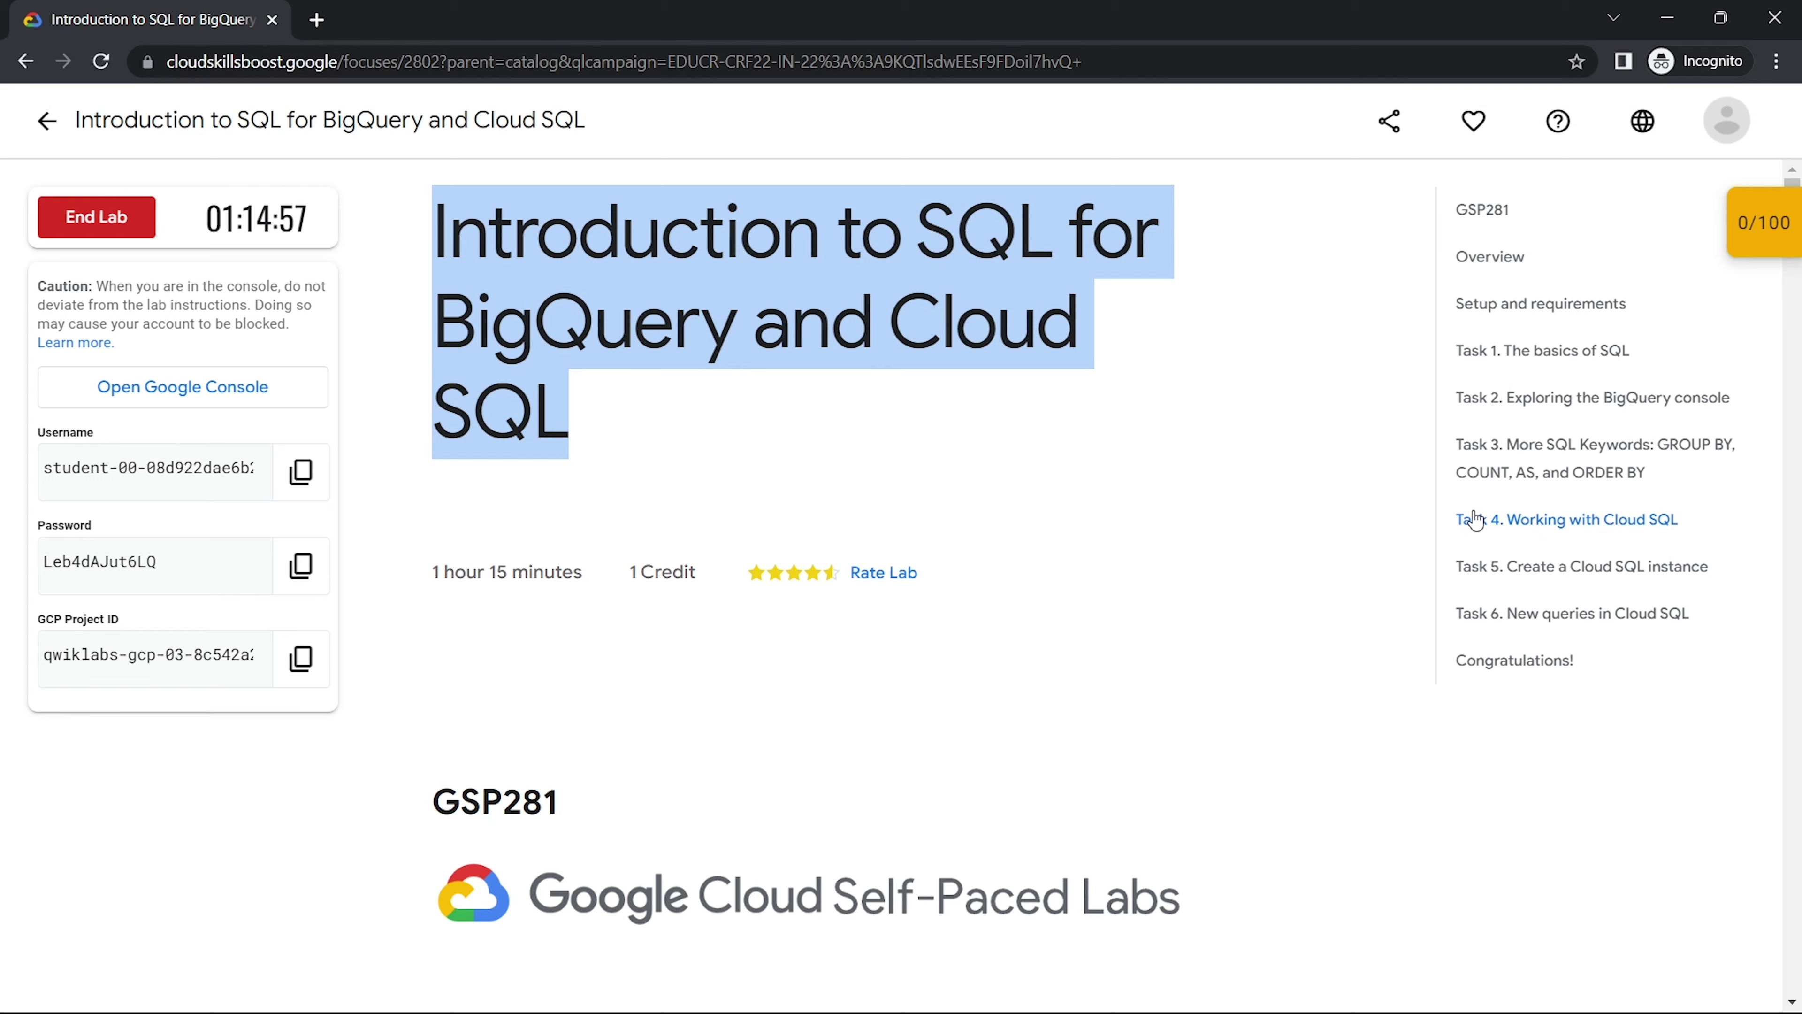
- Go to the lab's Task 4, Working with Cloud SQL, and open the Google Console in a new tab
left_click(1473, 520)
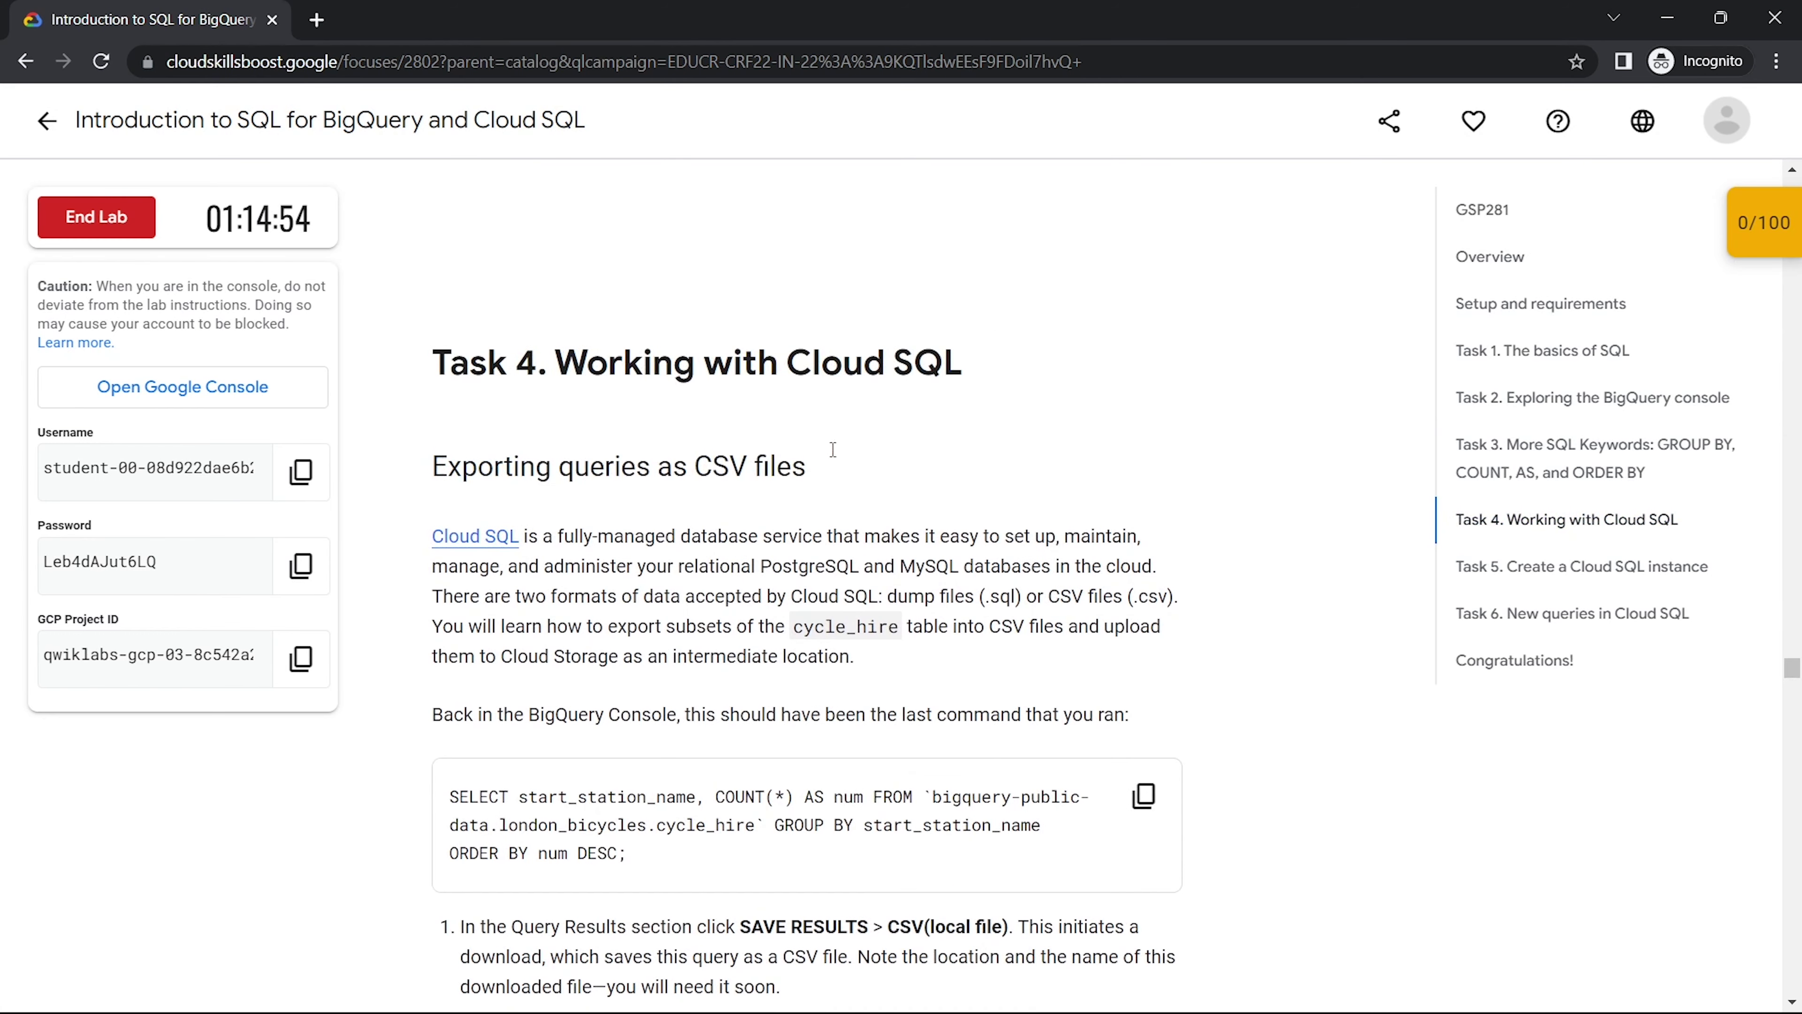
left_click_drag(435, 385, 965, 365)
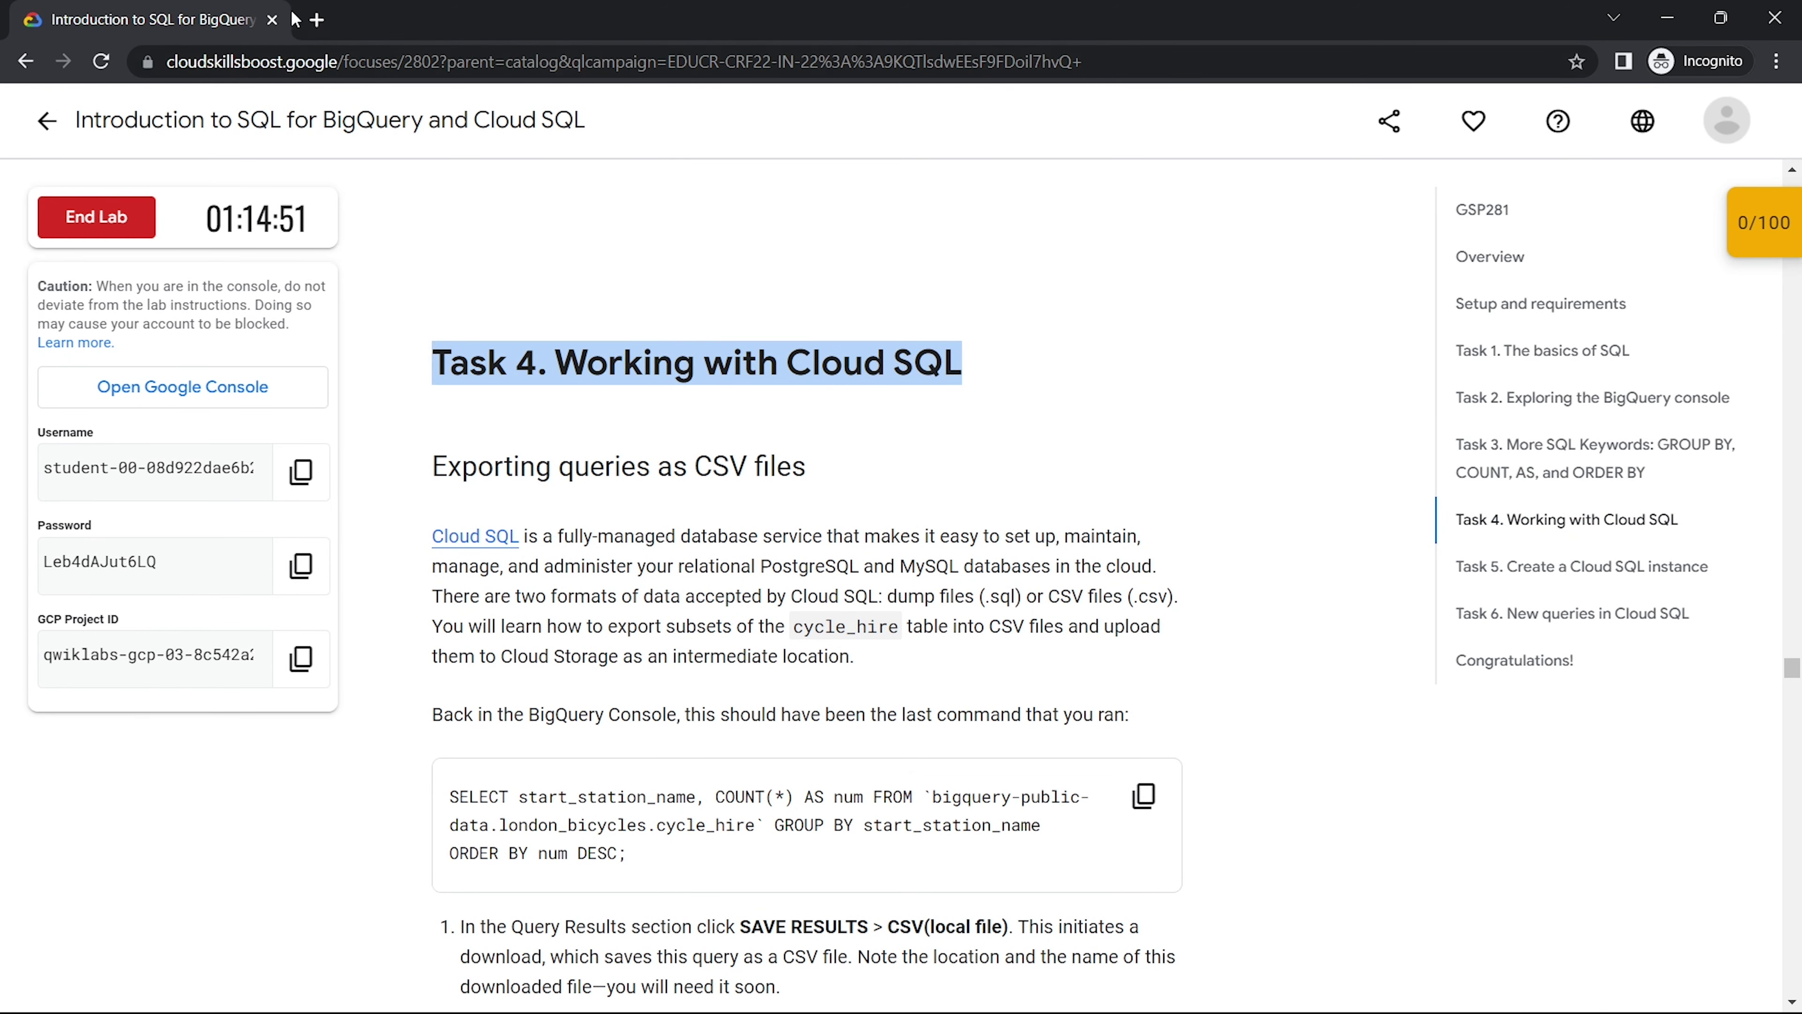
left_click(286, 408)
left_click(177, 15)
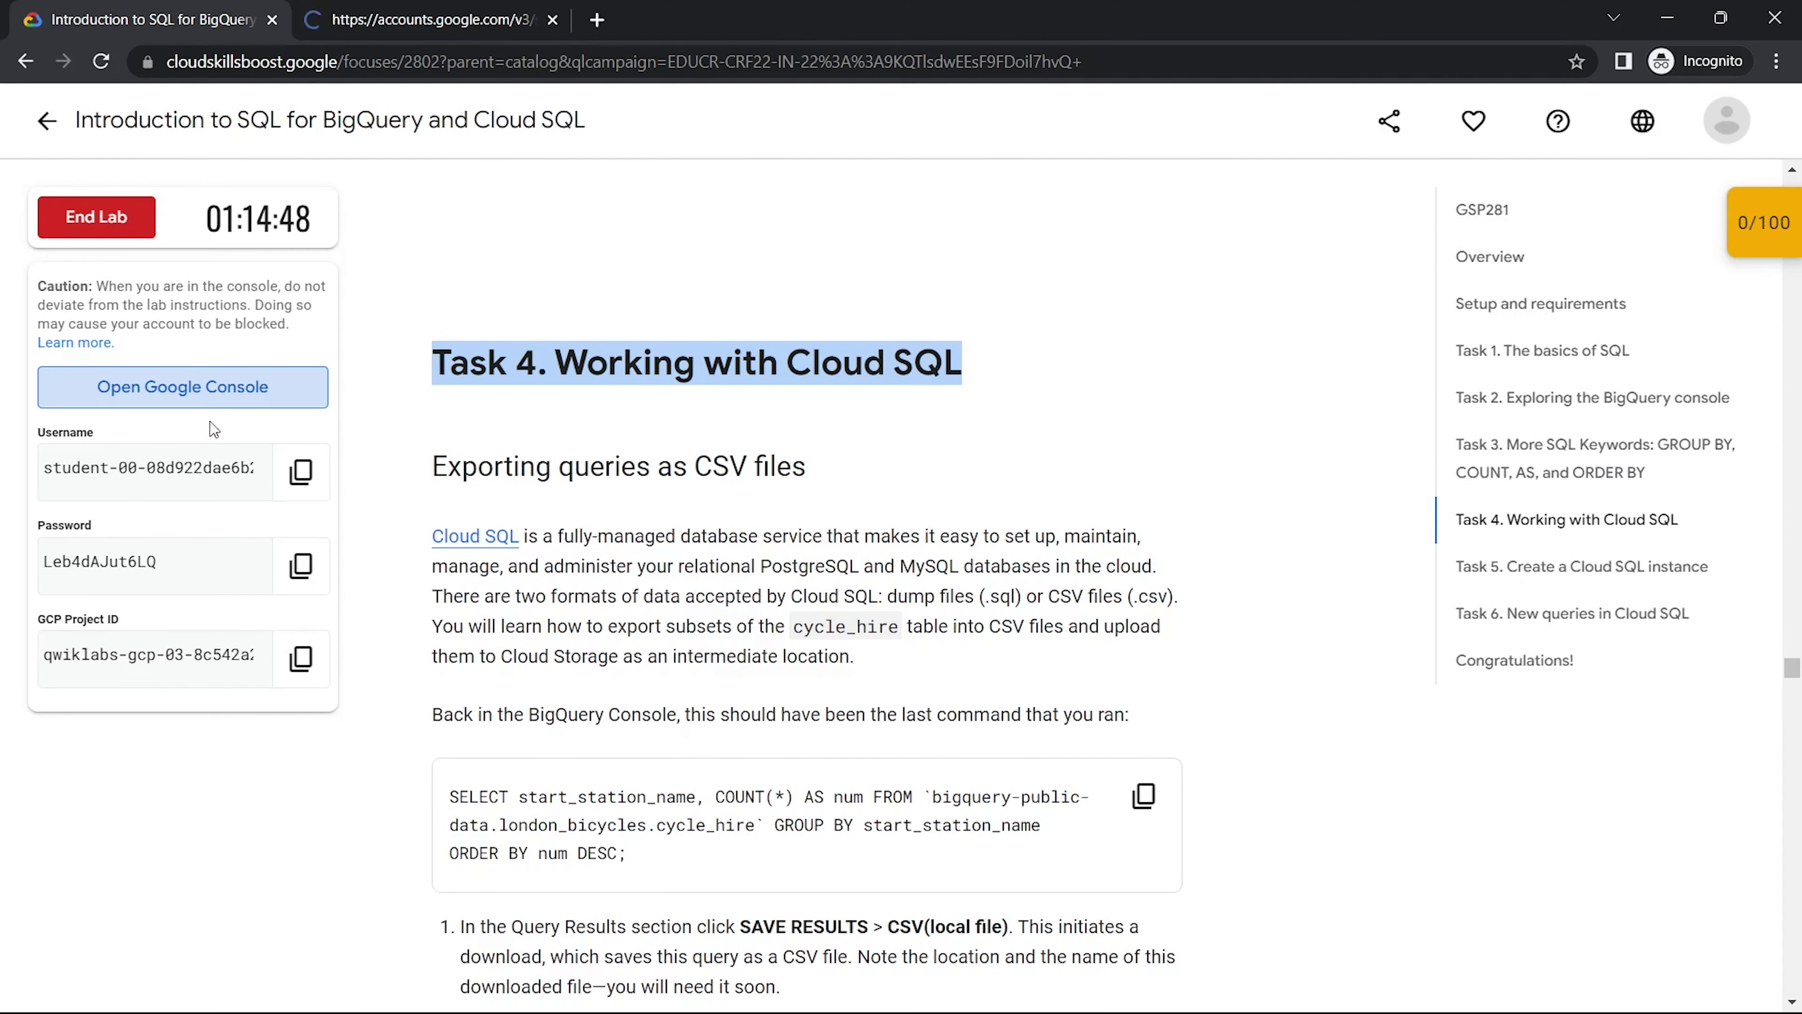
- Sign in to the lab's Google account with the password copied from the lab page and accept the new-account notice
left_click(301, 565)
left_click(370, 6)
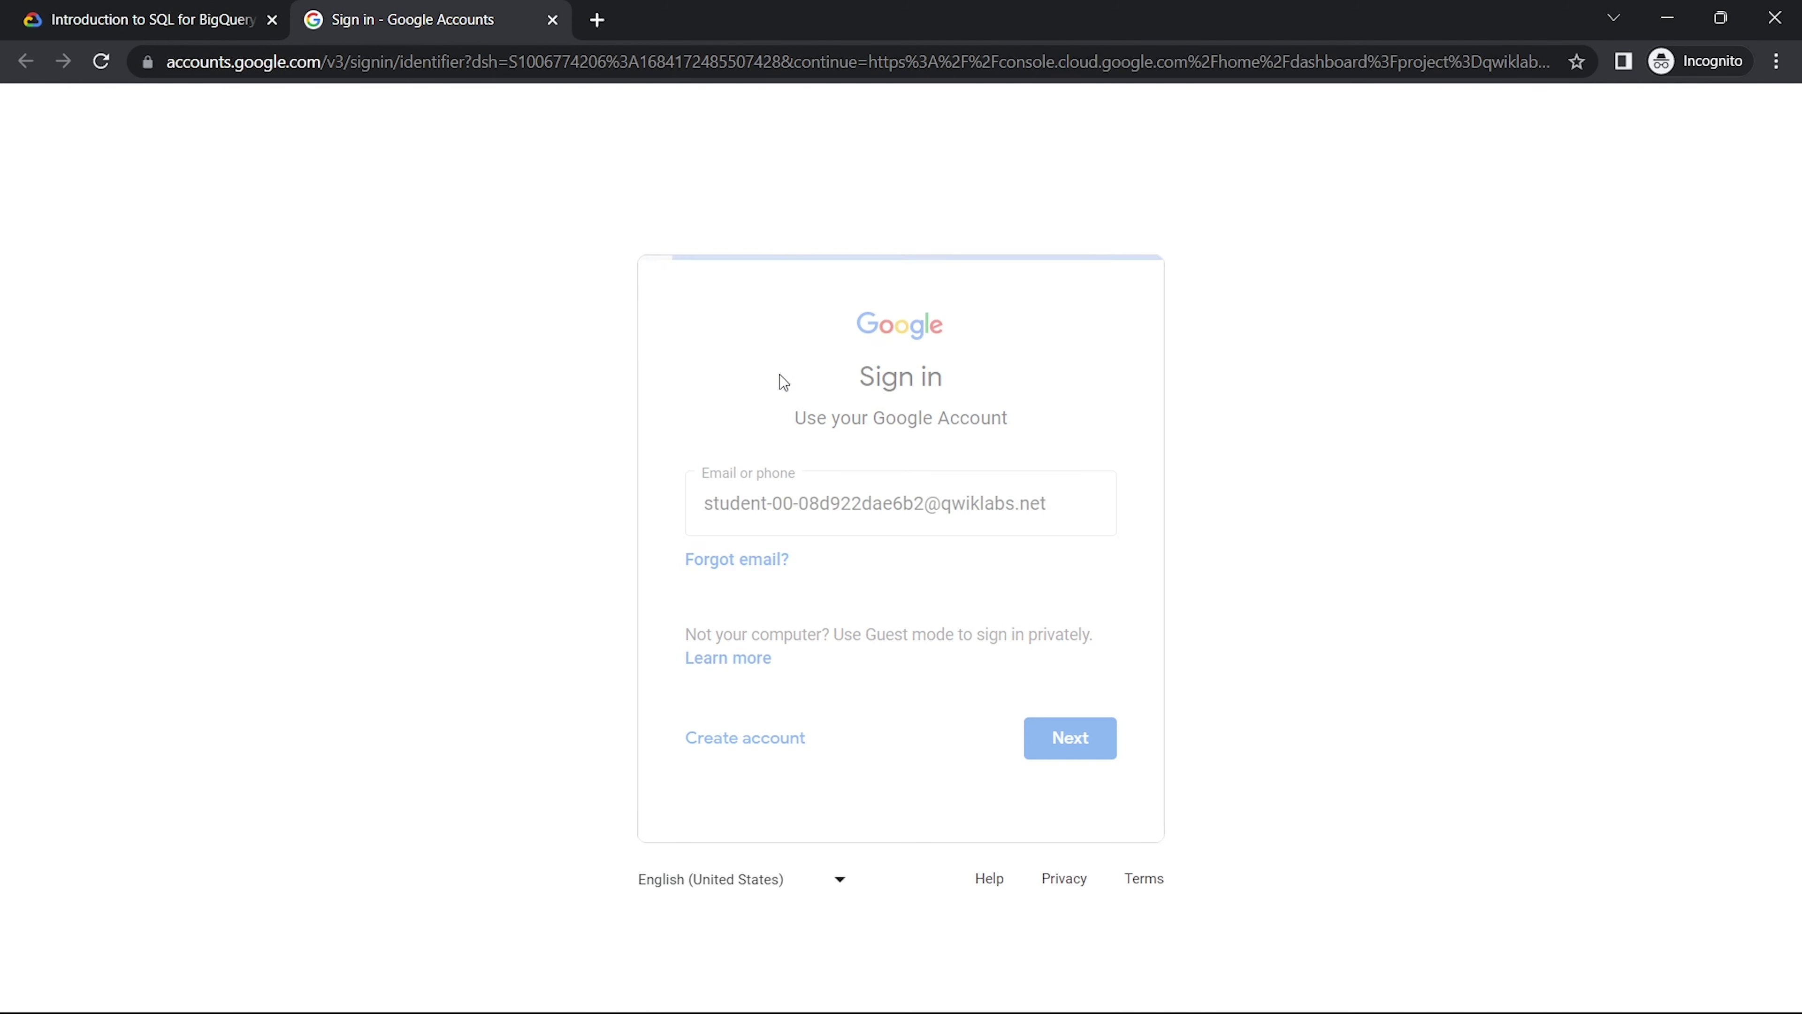
key("ctrl+v")
key("Return")
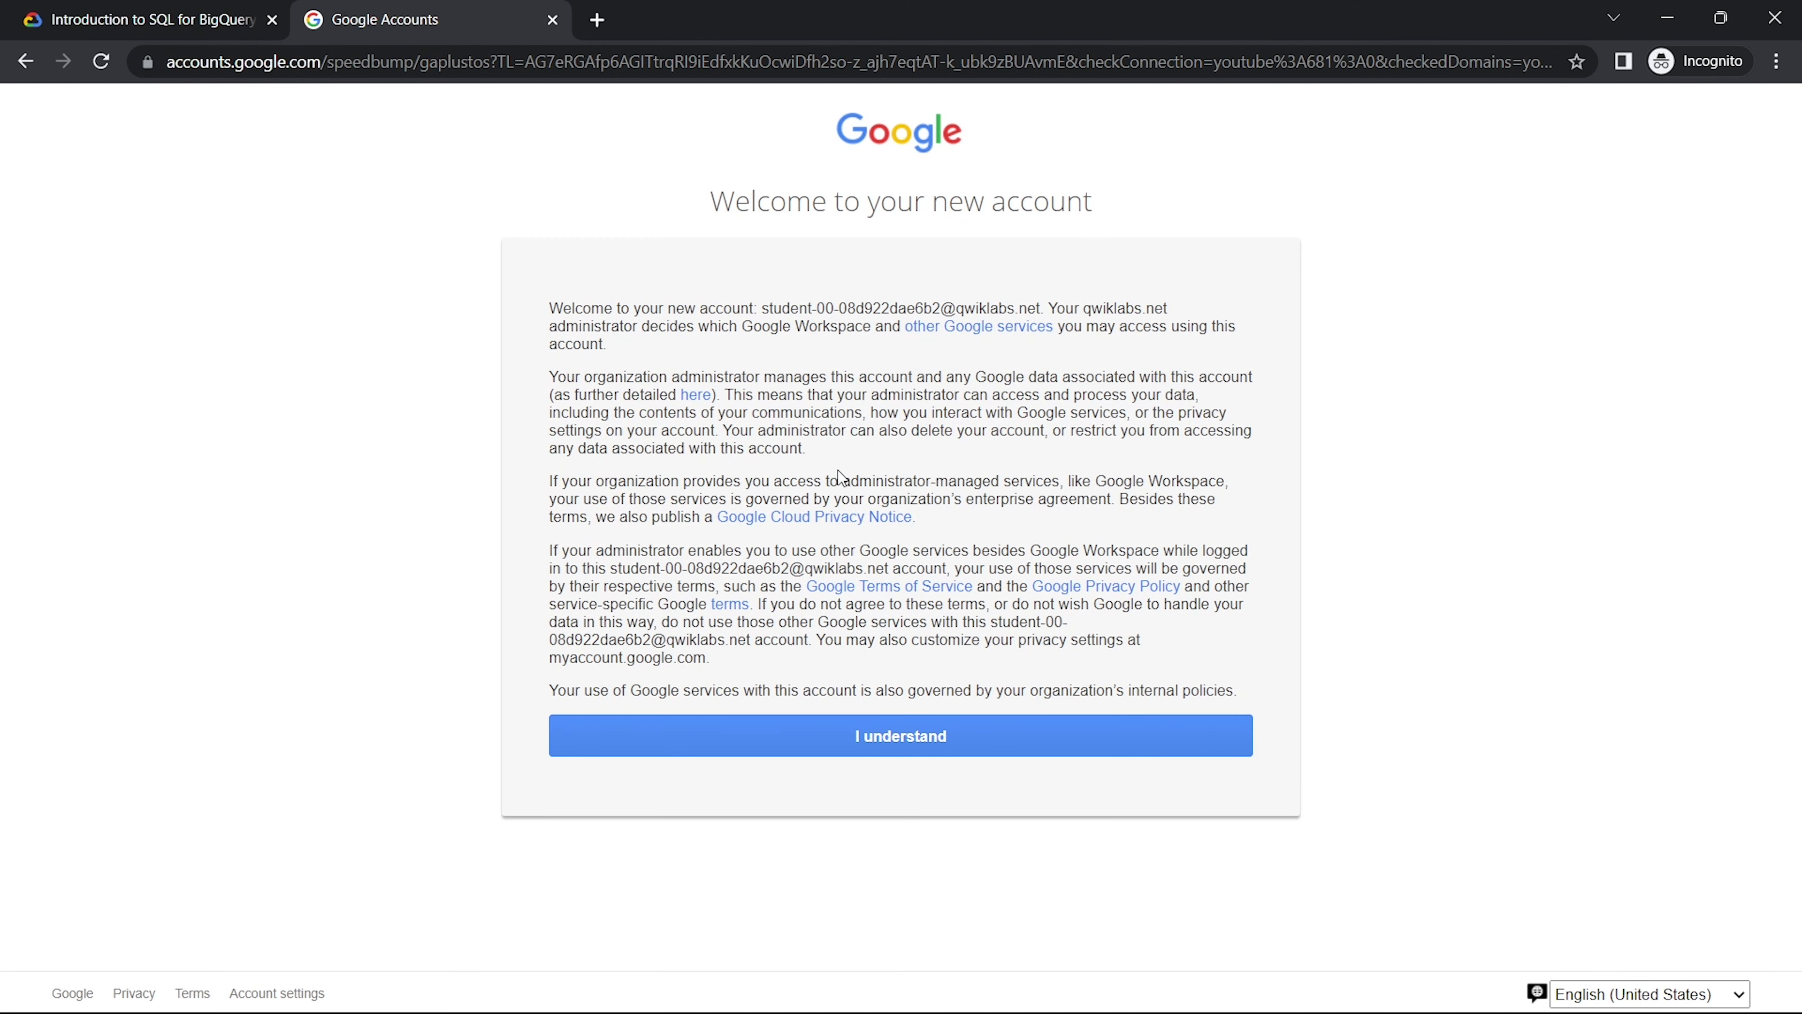
left_click(979, 751)
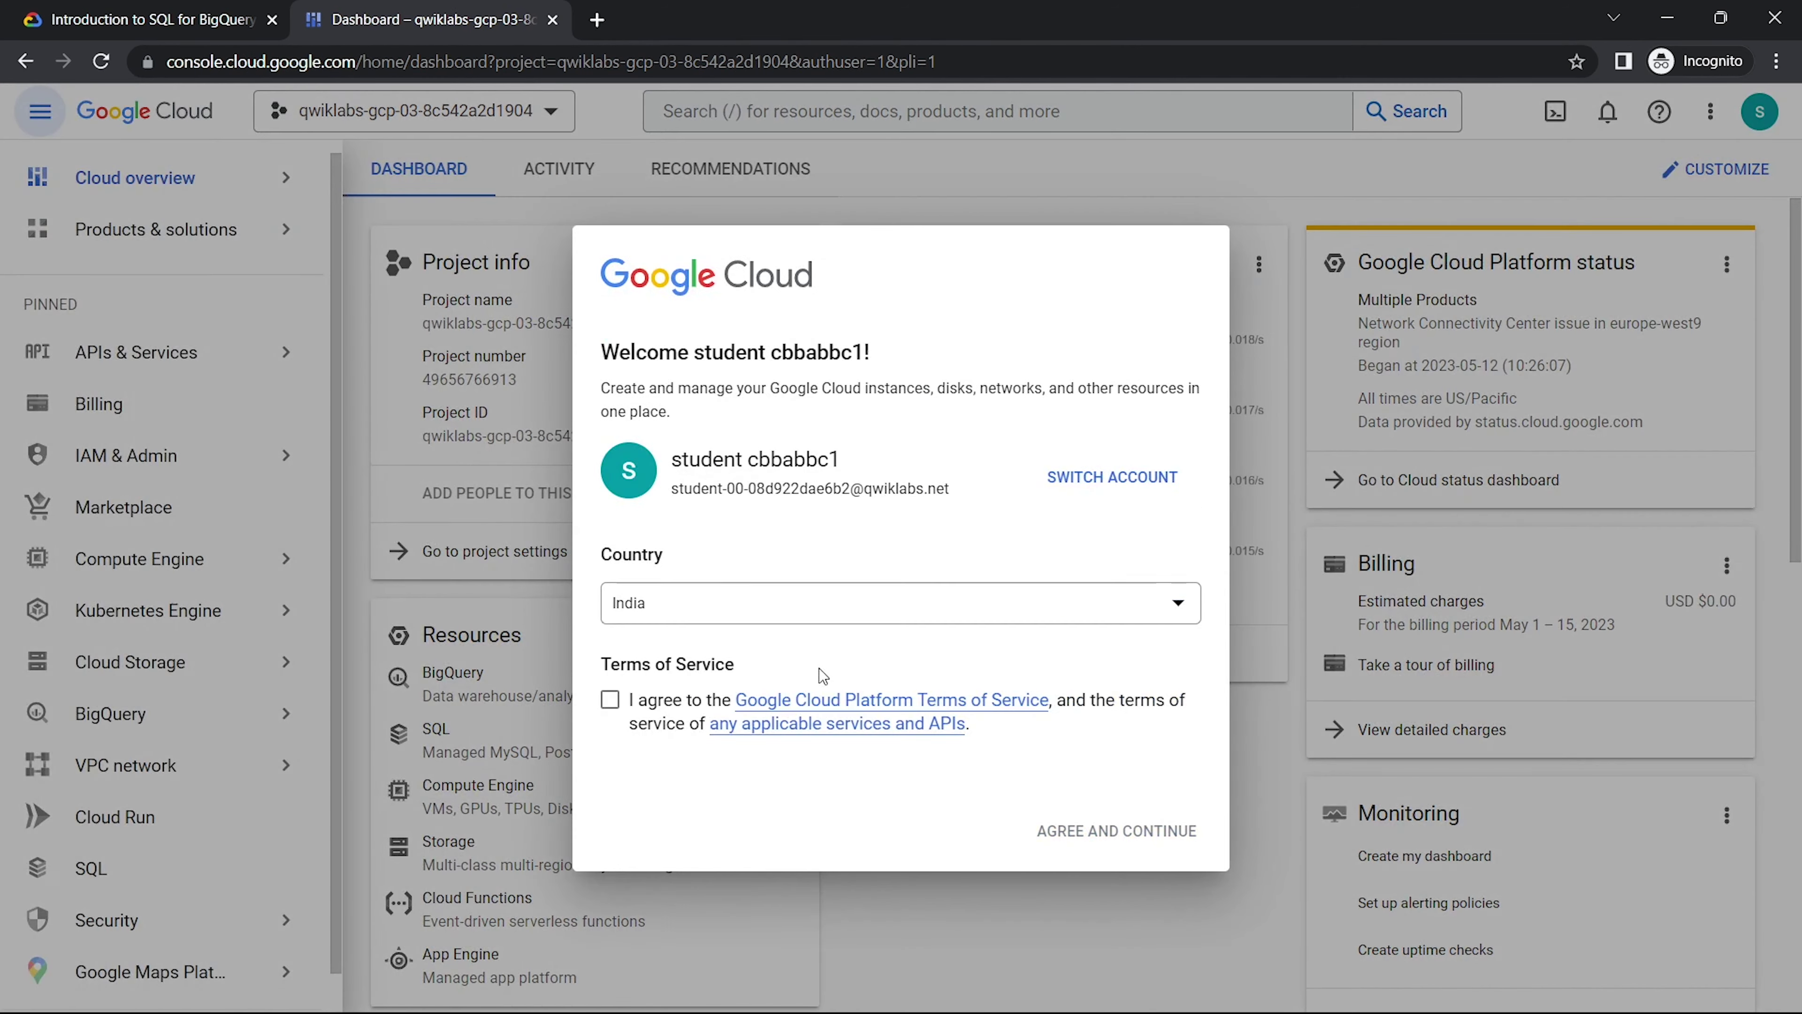
- Agree to the Google Cloud Platform Terms of Service and open BigQuery
left_click(616, 703)
left_click(1101, 830)
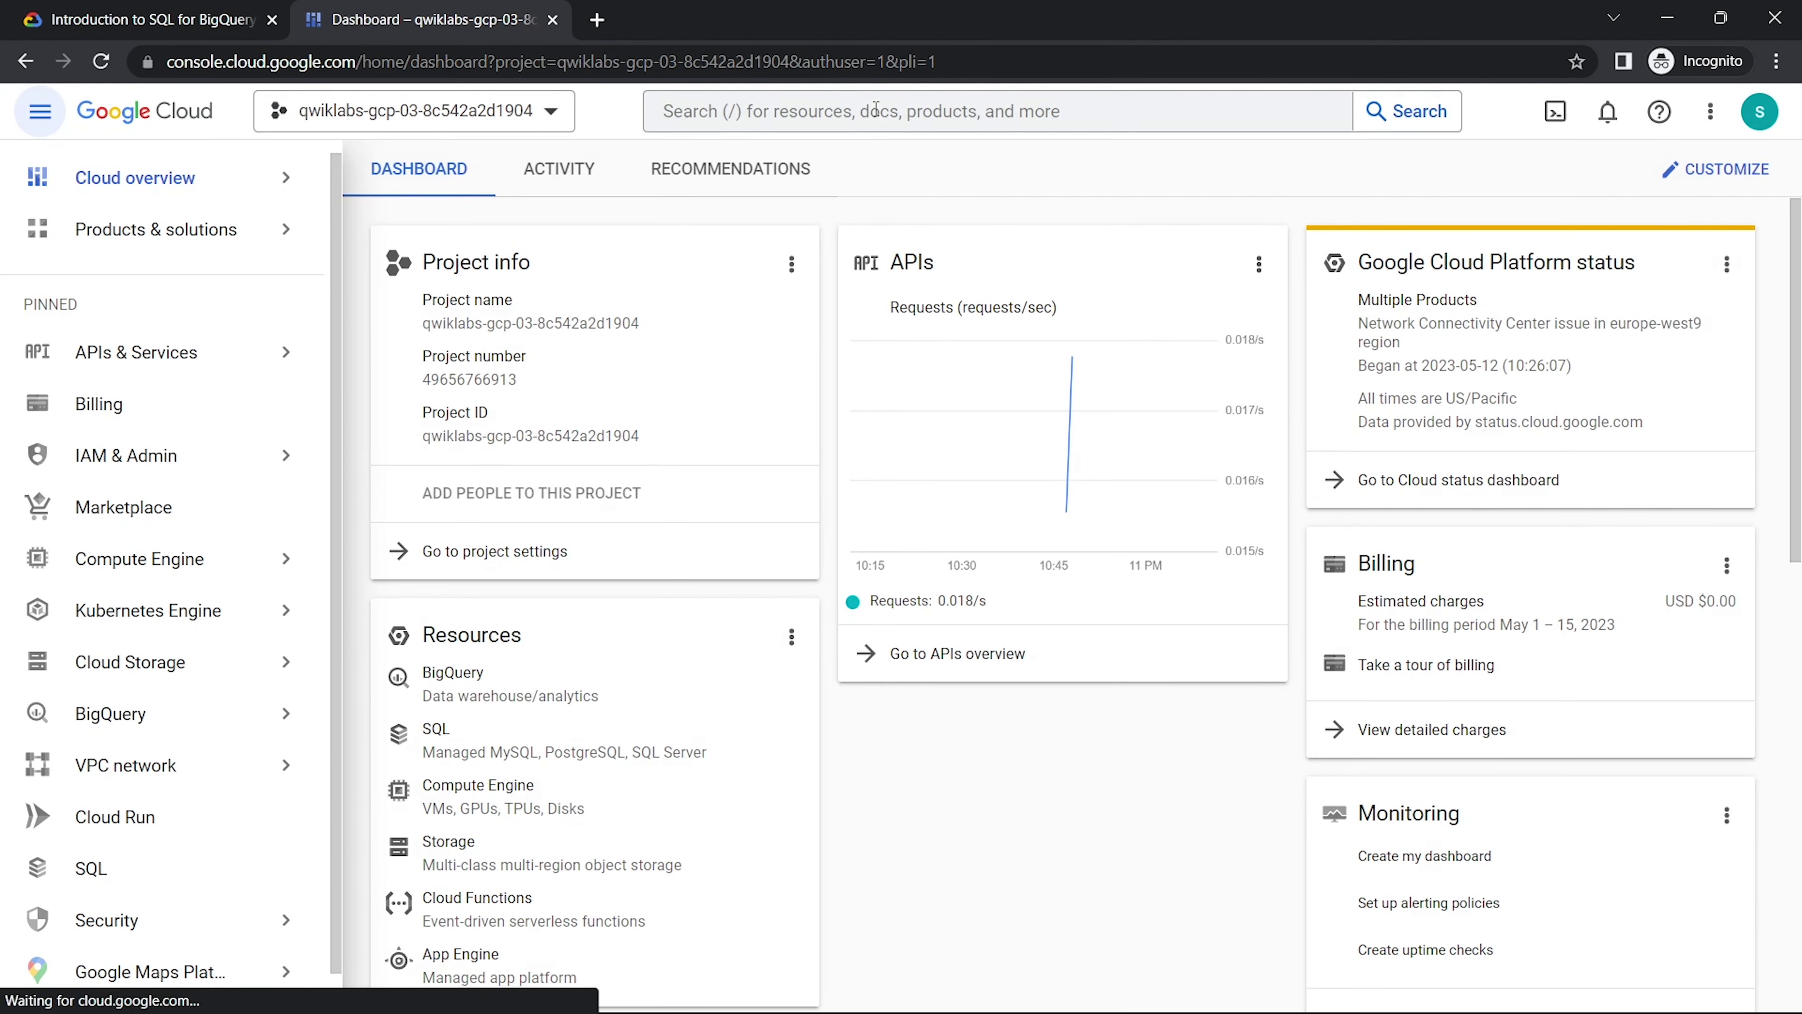
left_click(876, 109)
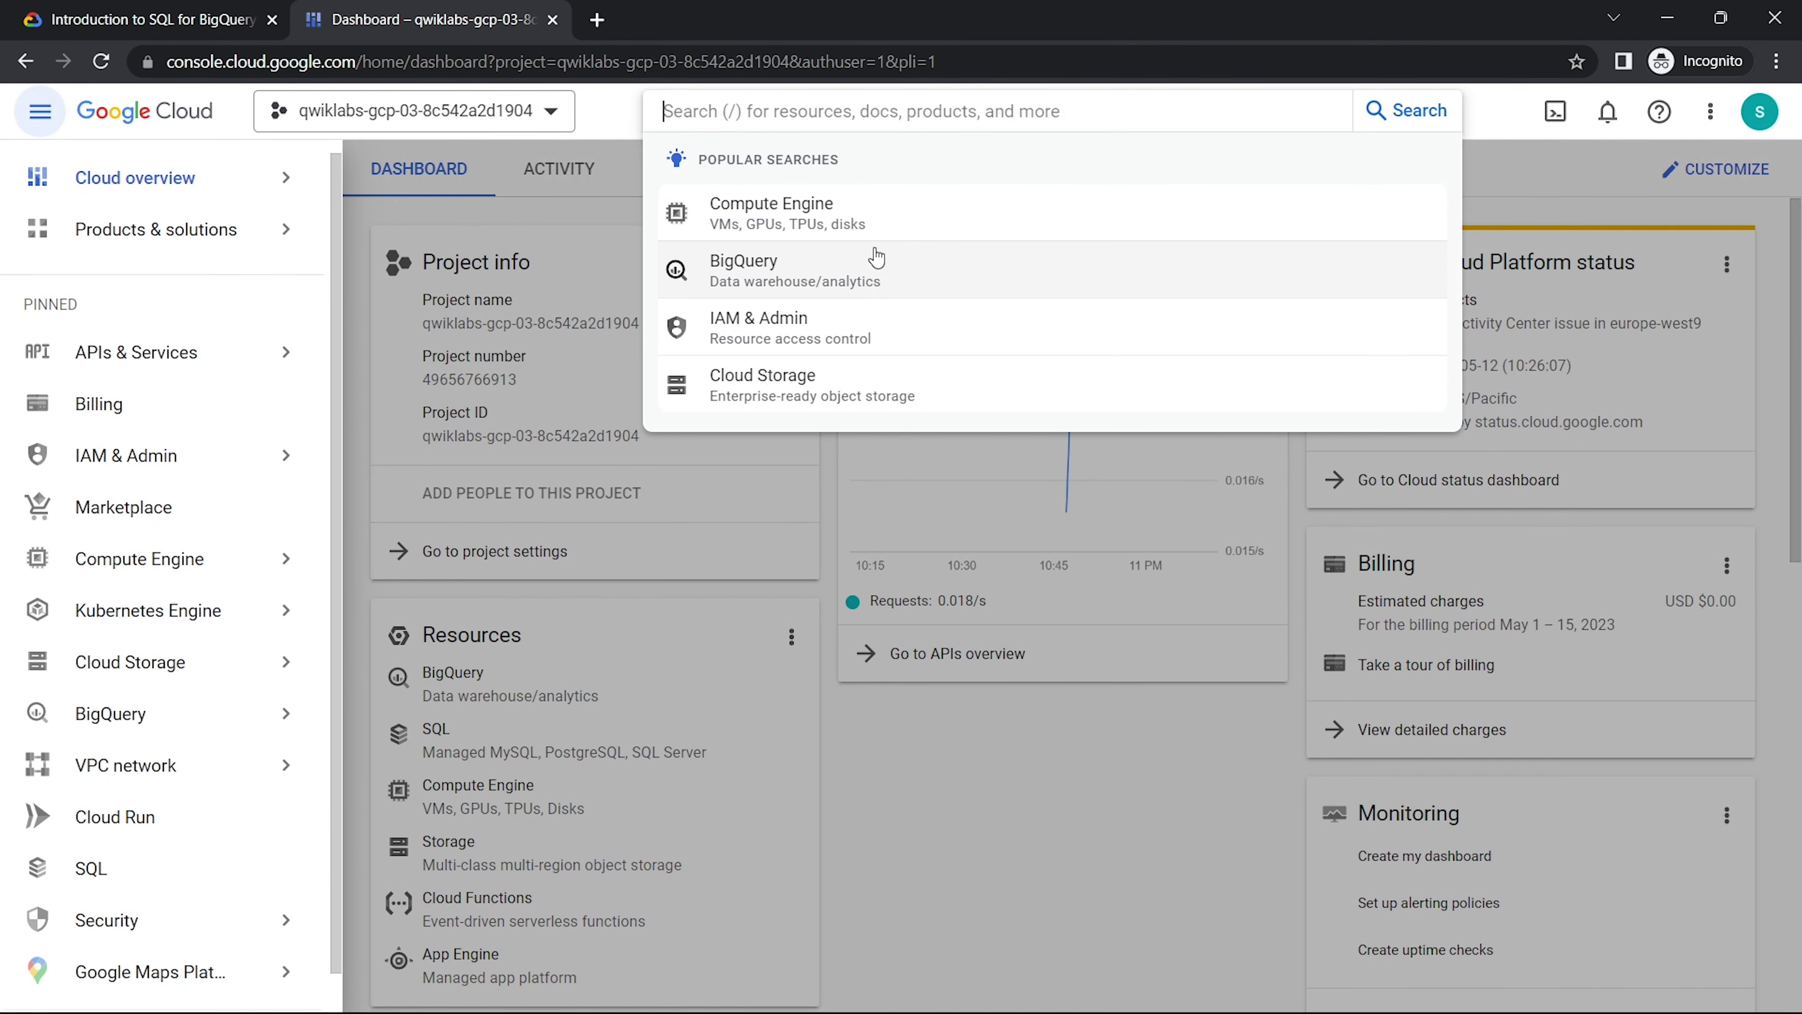
left_click(884, 277)
- Copy the start_station_name query from Task 4 and bring up the untitled query editor in BigQuery
left_click(183, 7)
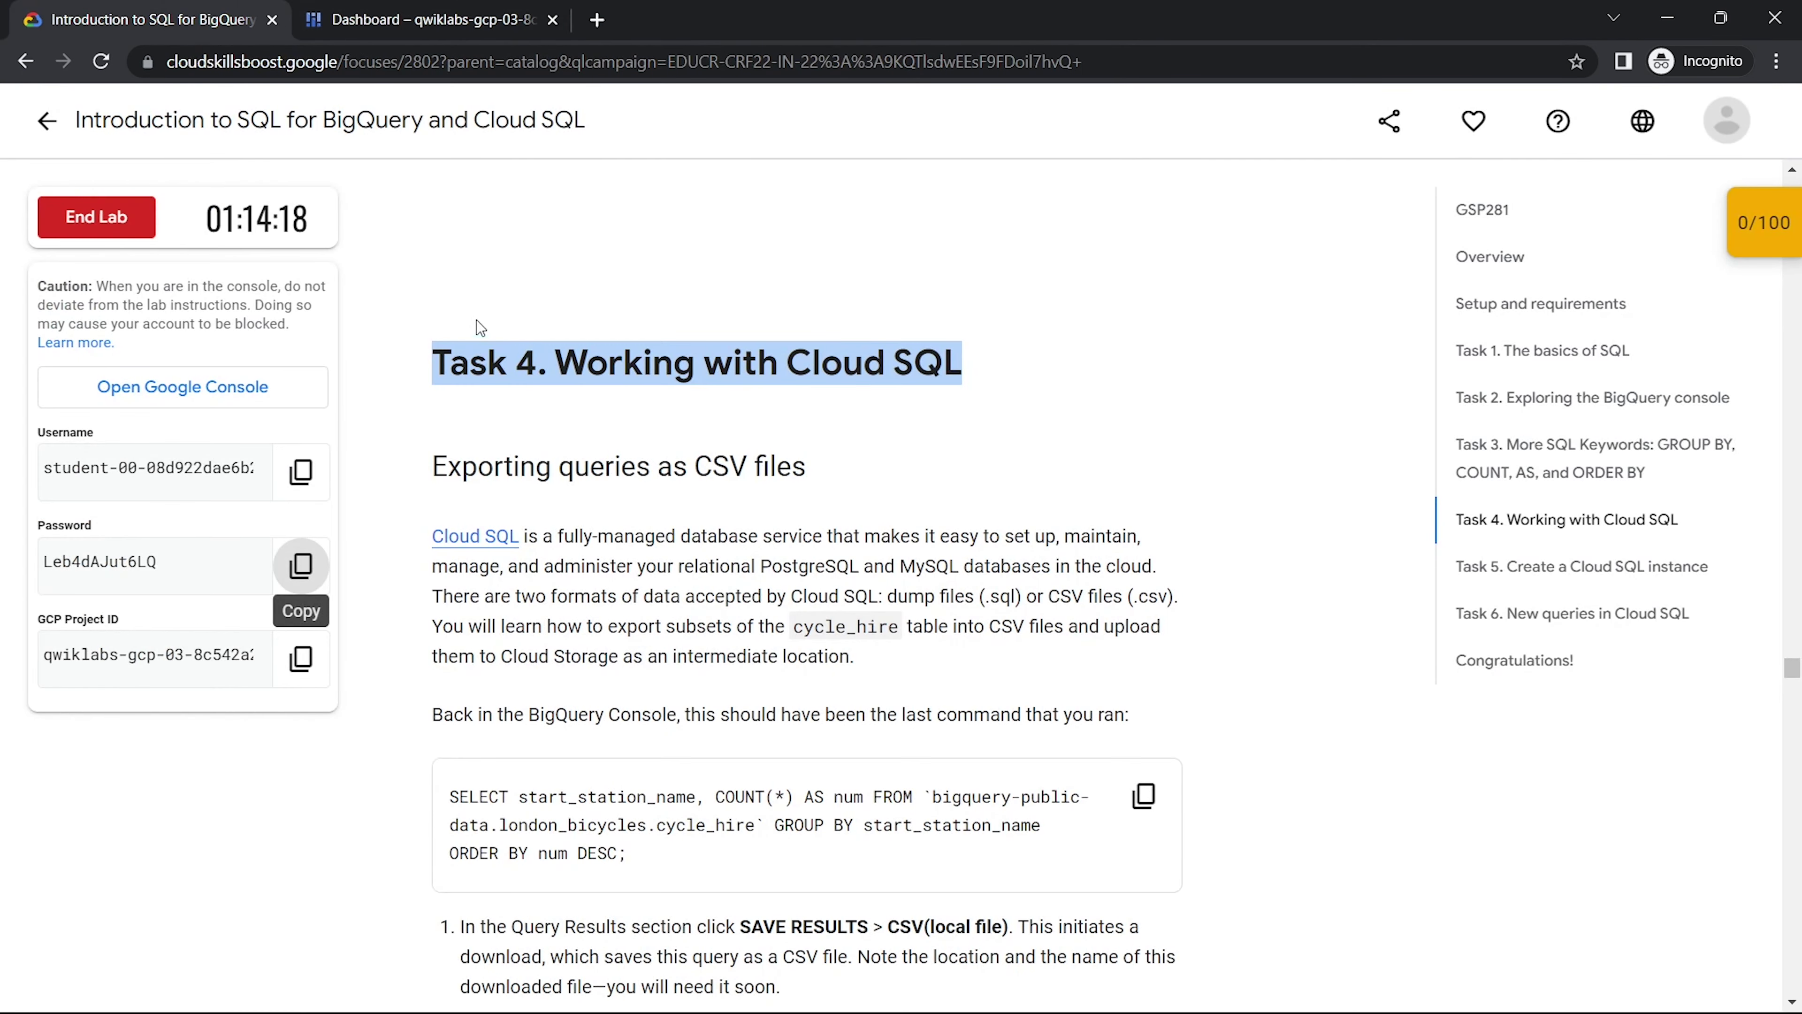
scroll(662, 373, "down", 5)
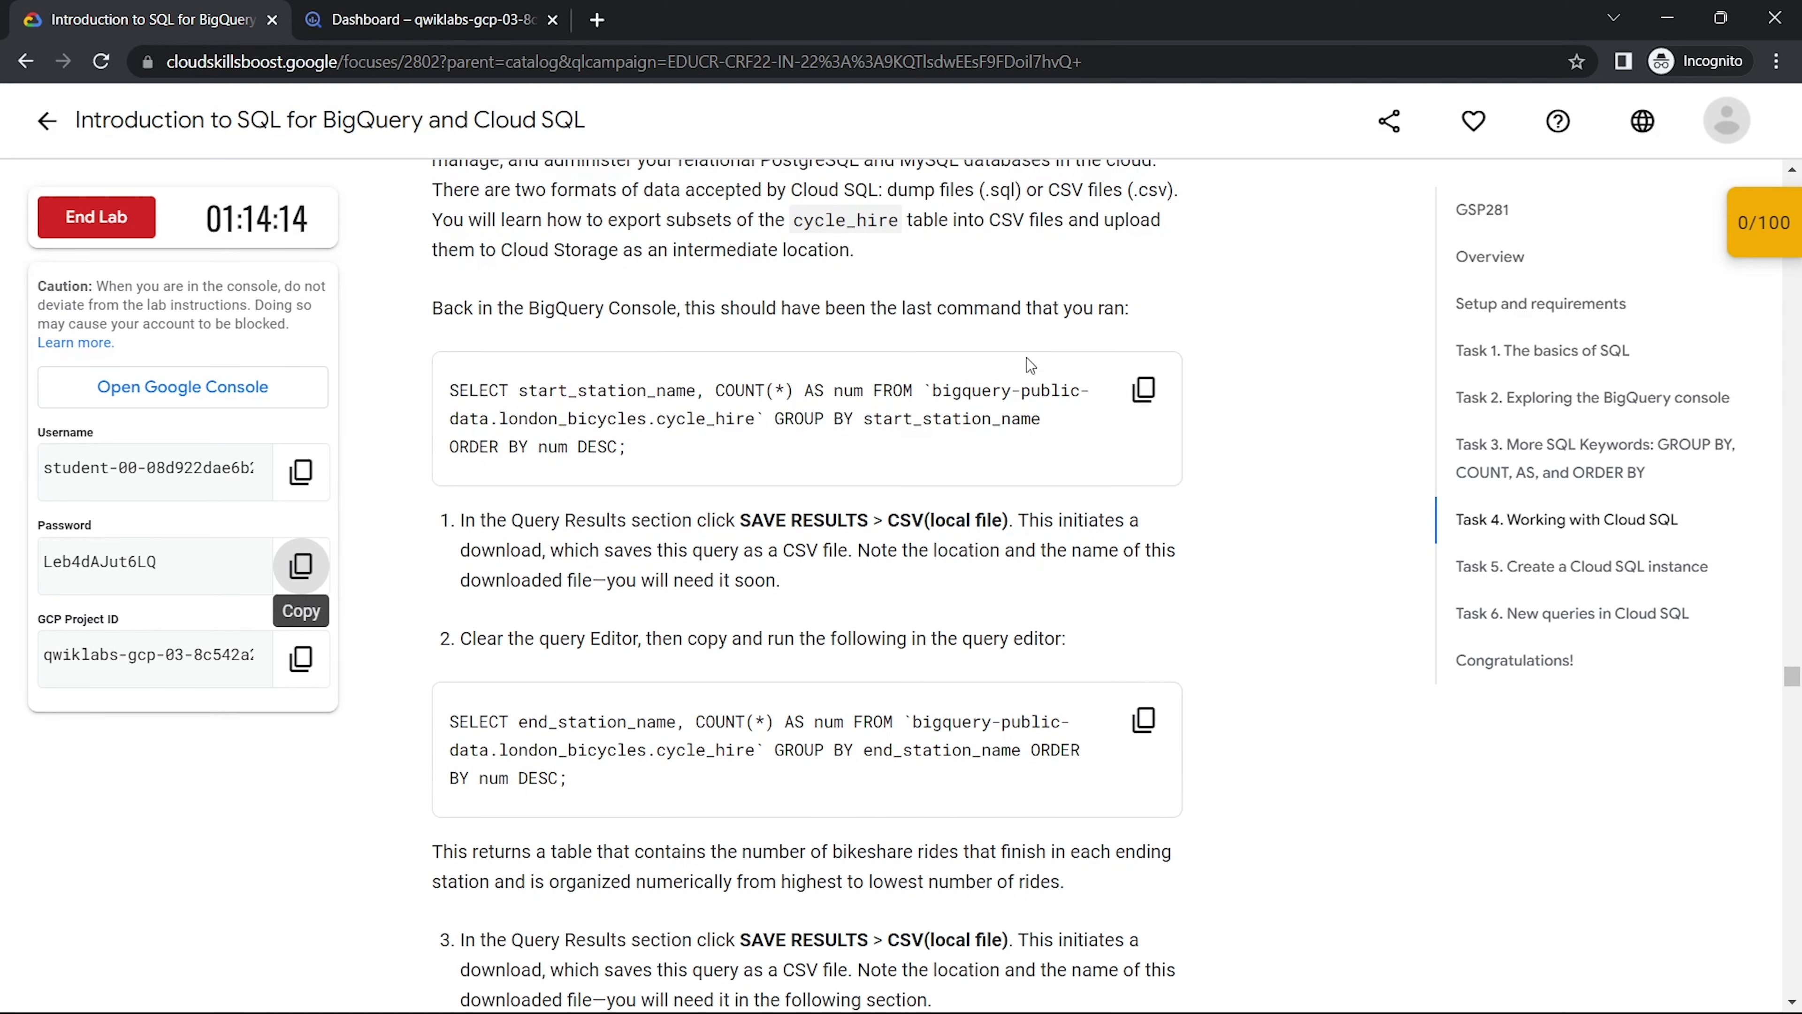
left_click(1140, 391)
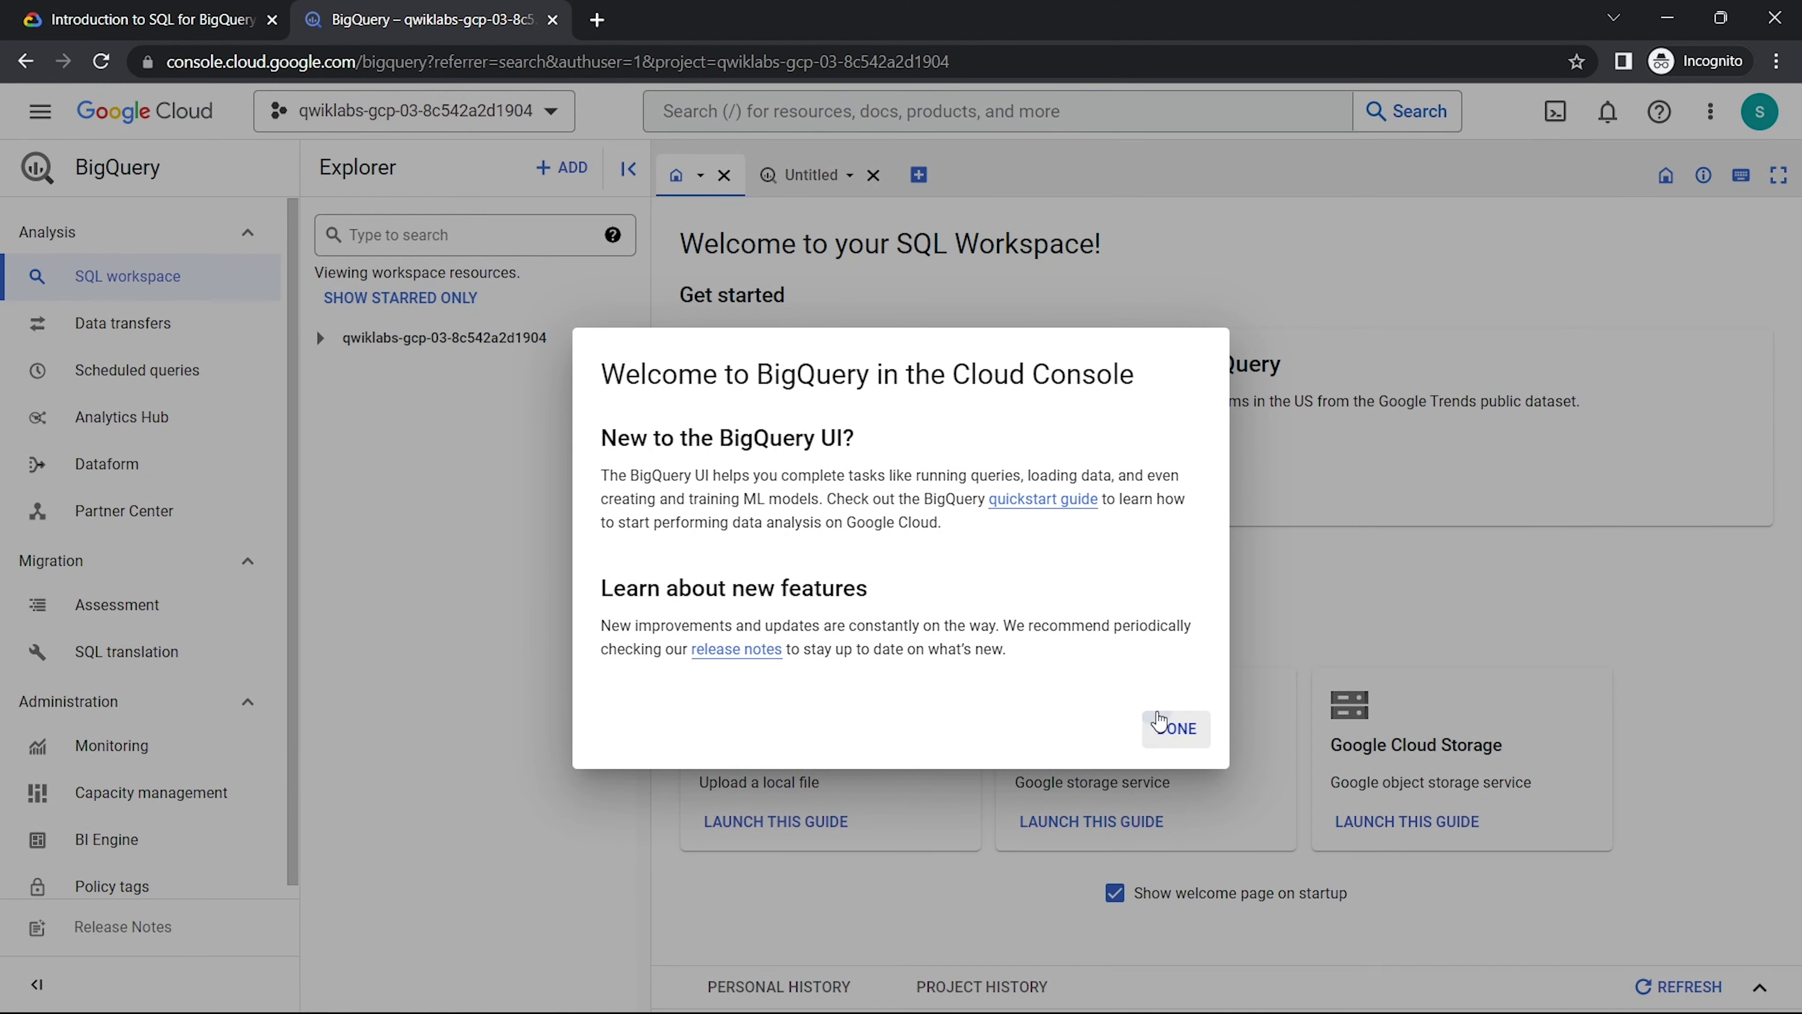
left_click(1158, 718)
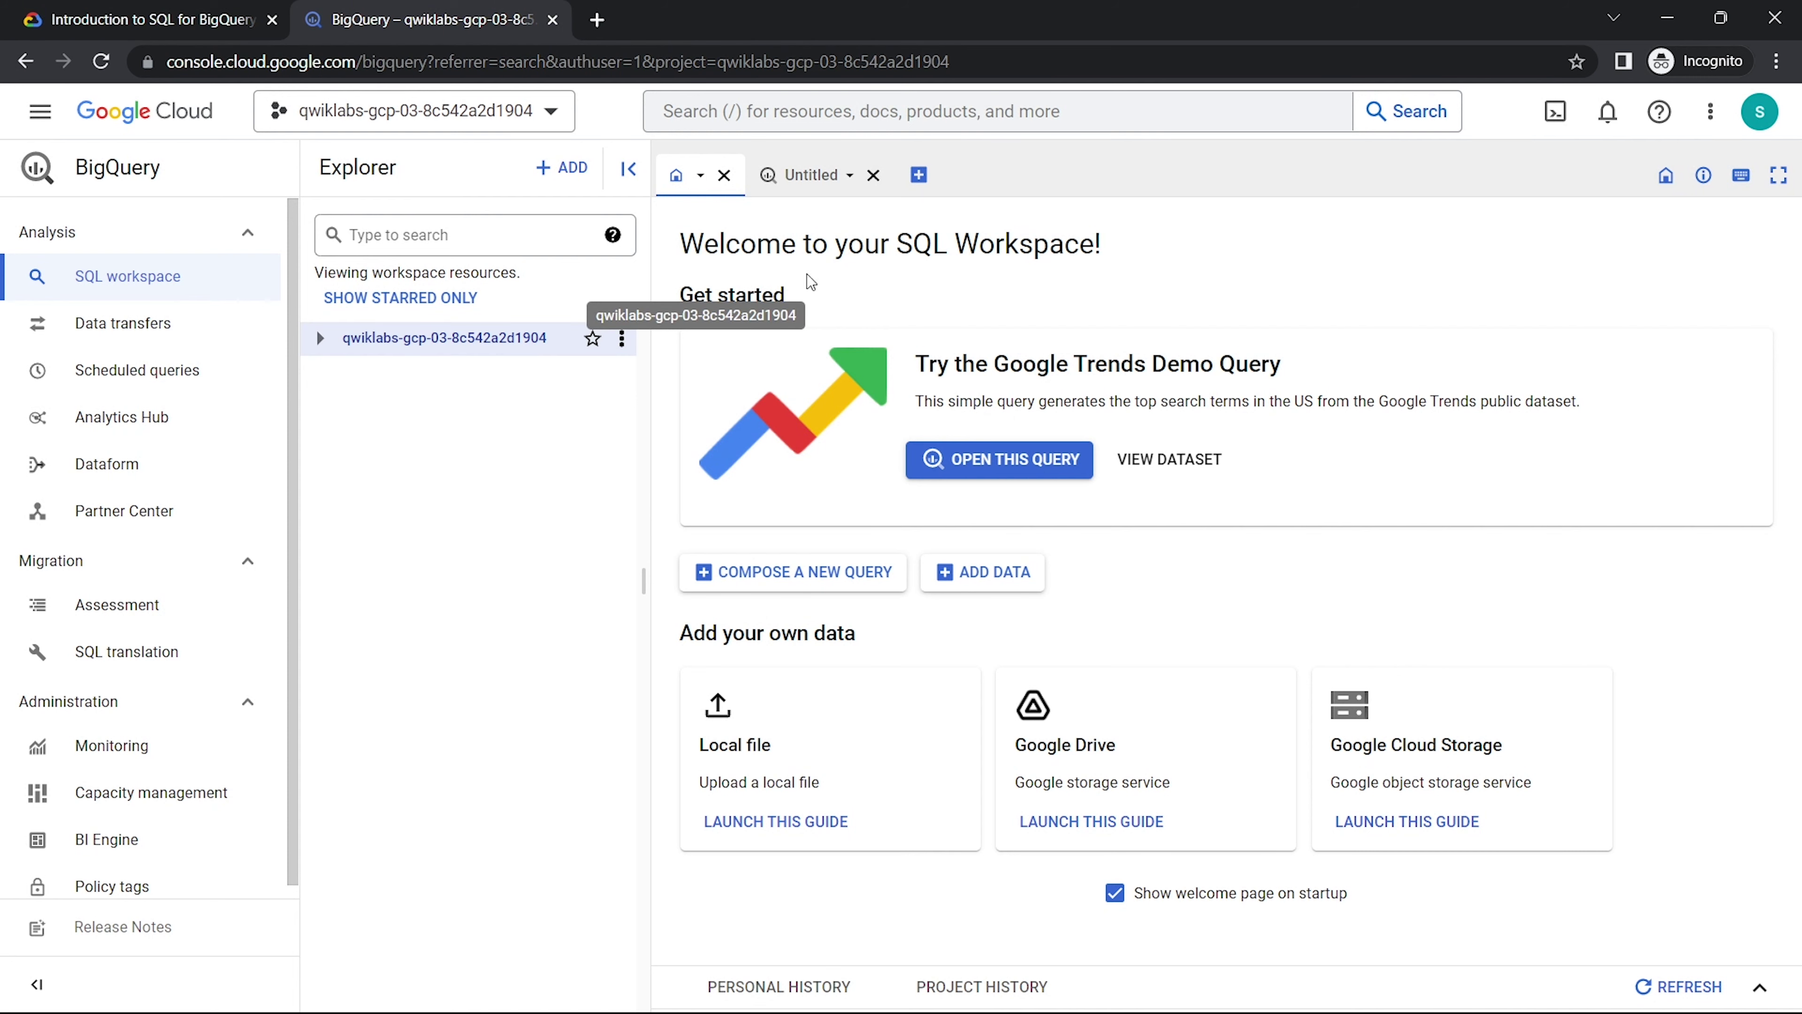
left_click(808, 174)
- Run the lab's start_station_name ride-count query on cycle_hire in BigQuery and save its results as a local CSV file
left_click(211, 8)
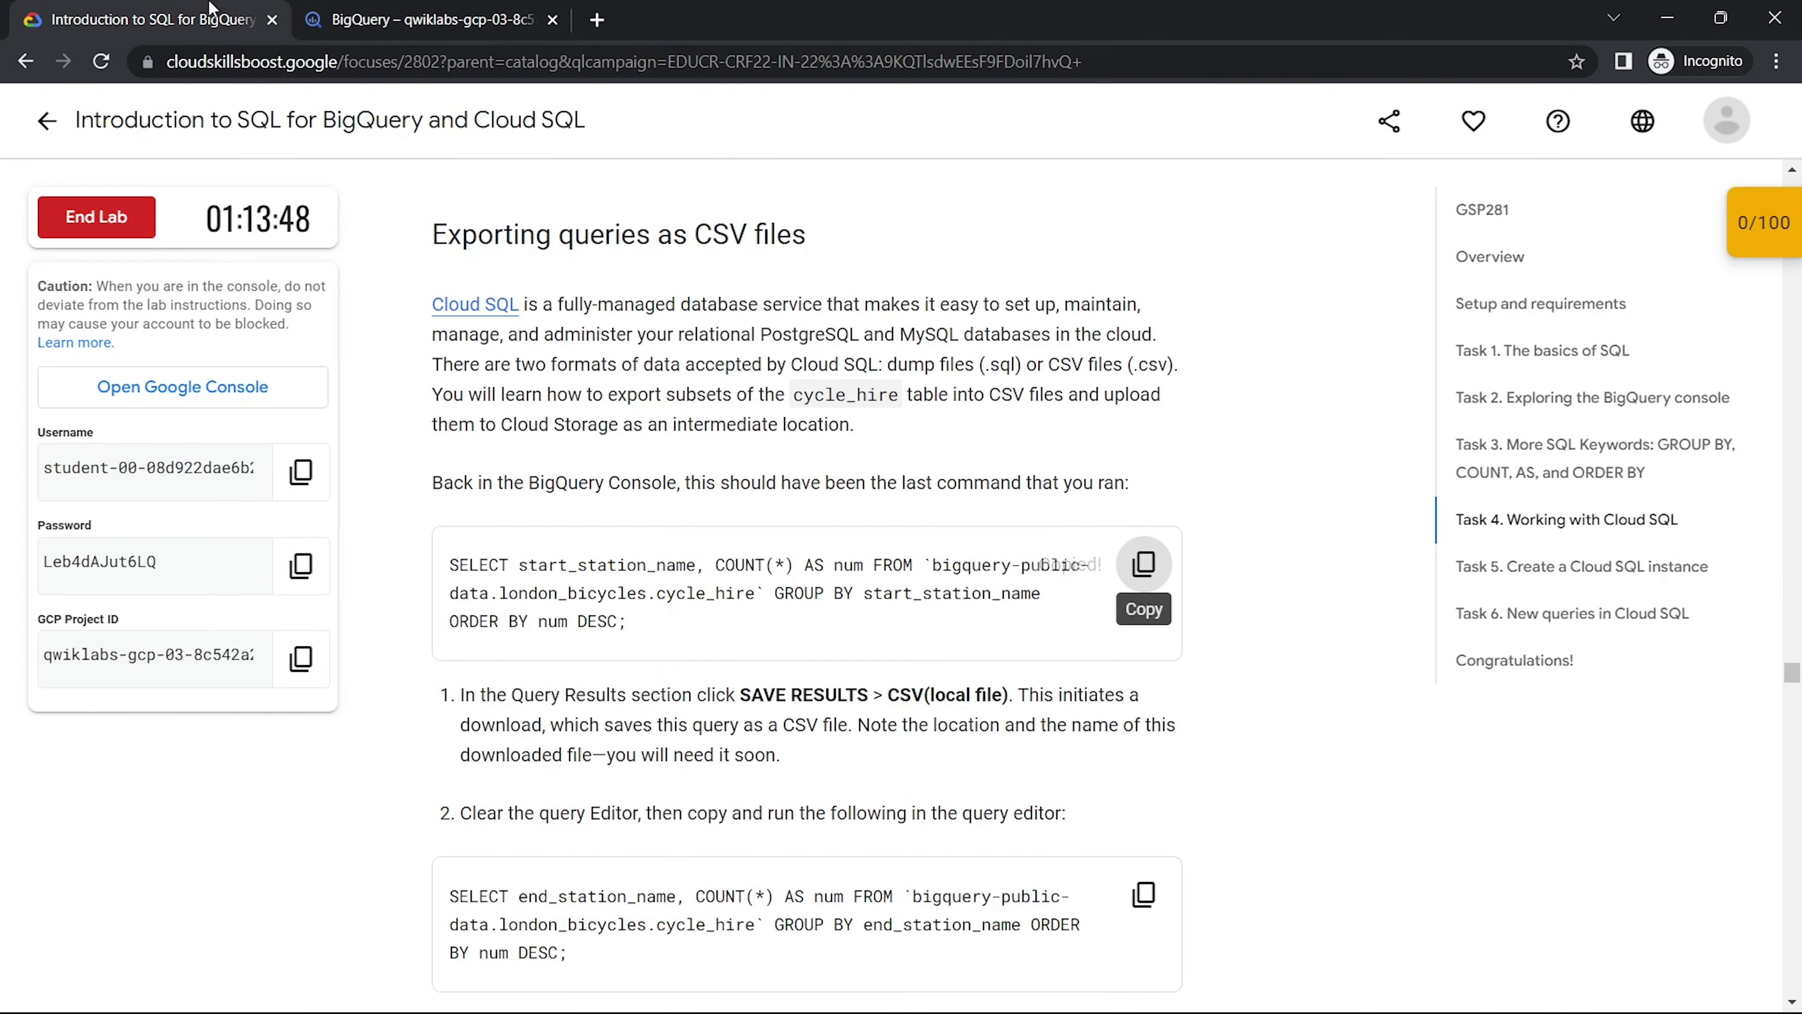
scroll(1104, 527, "down", 1)
left_click(1143, 469)
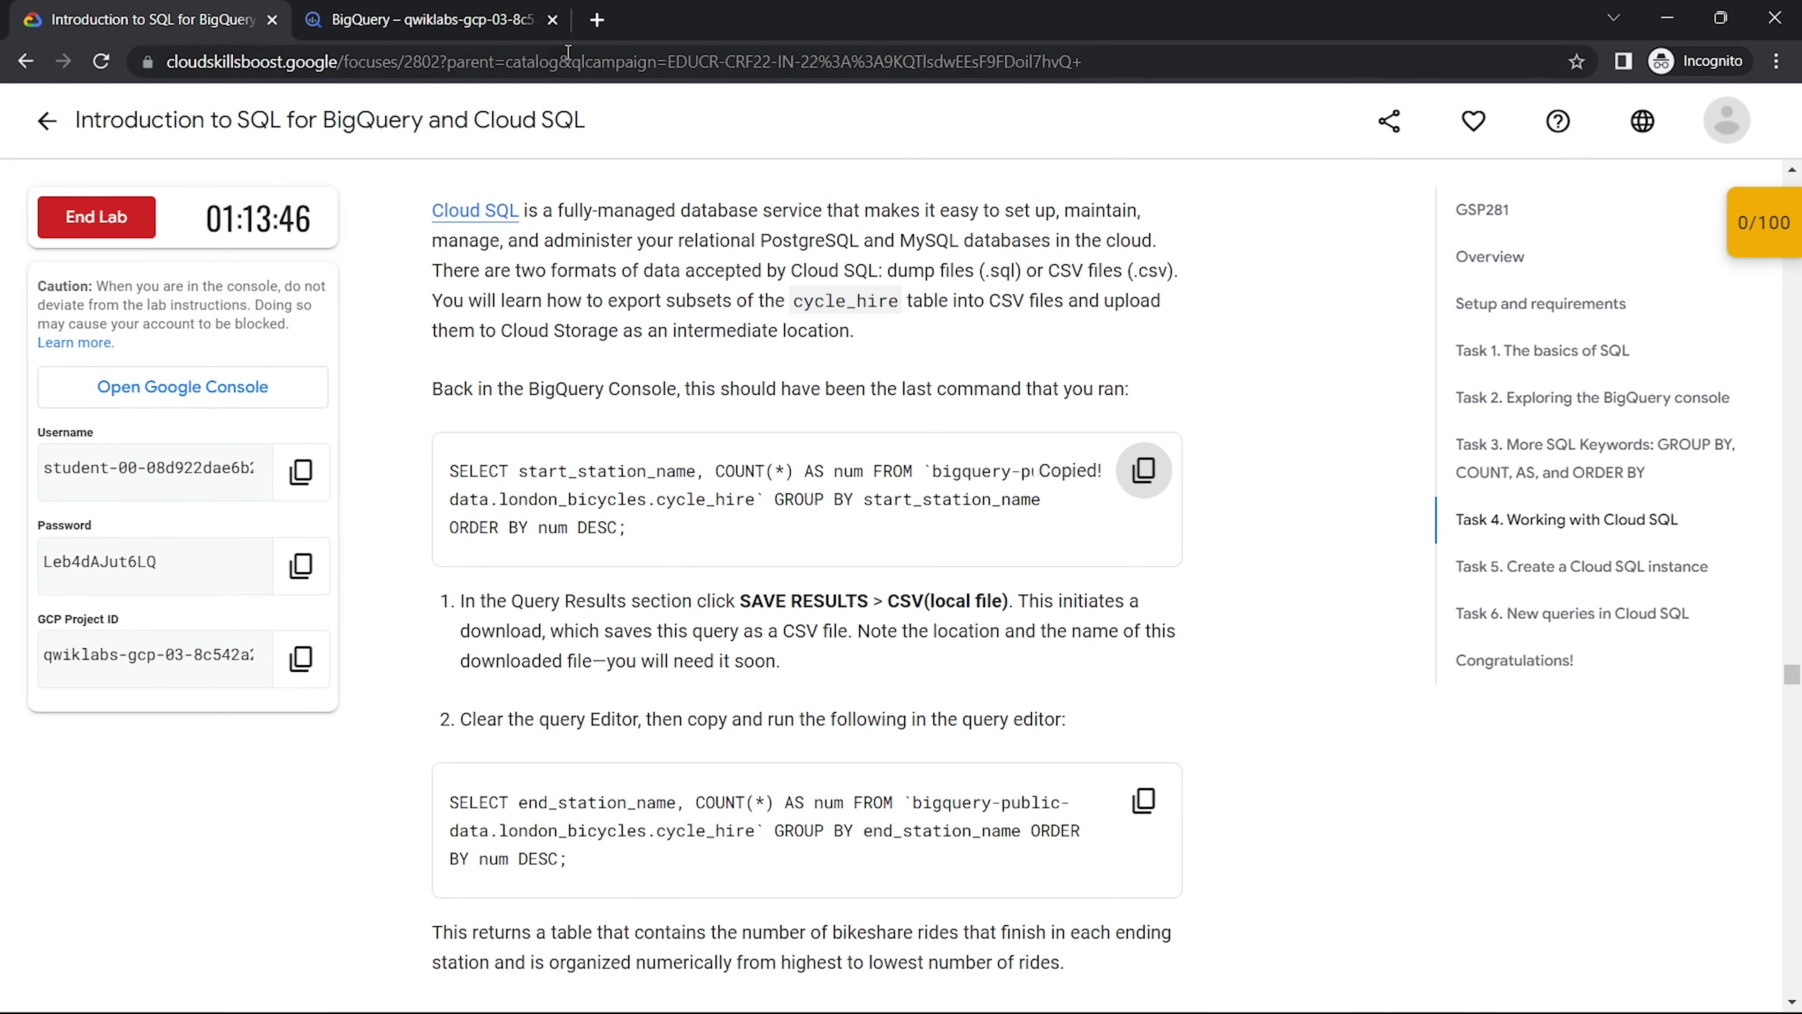
left_click(467, 9)
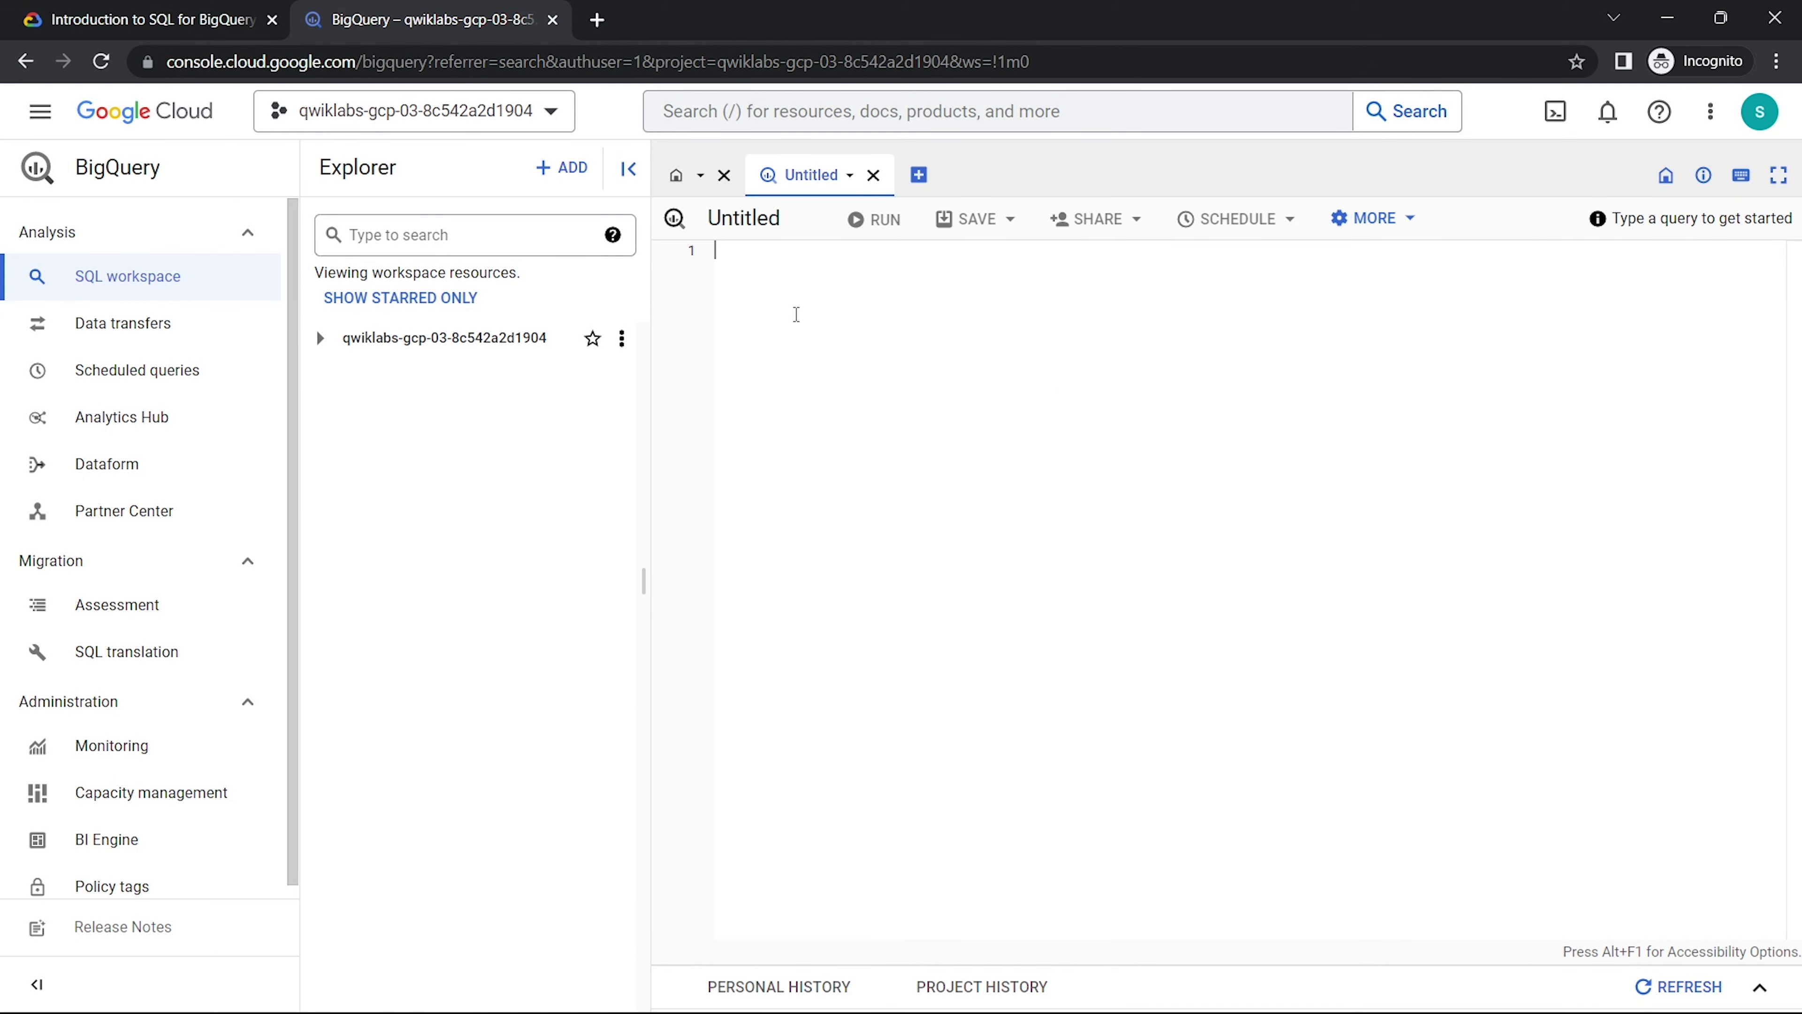
key("ctrl+v")
left_click(876, 219)
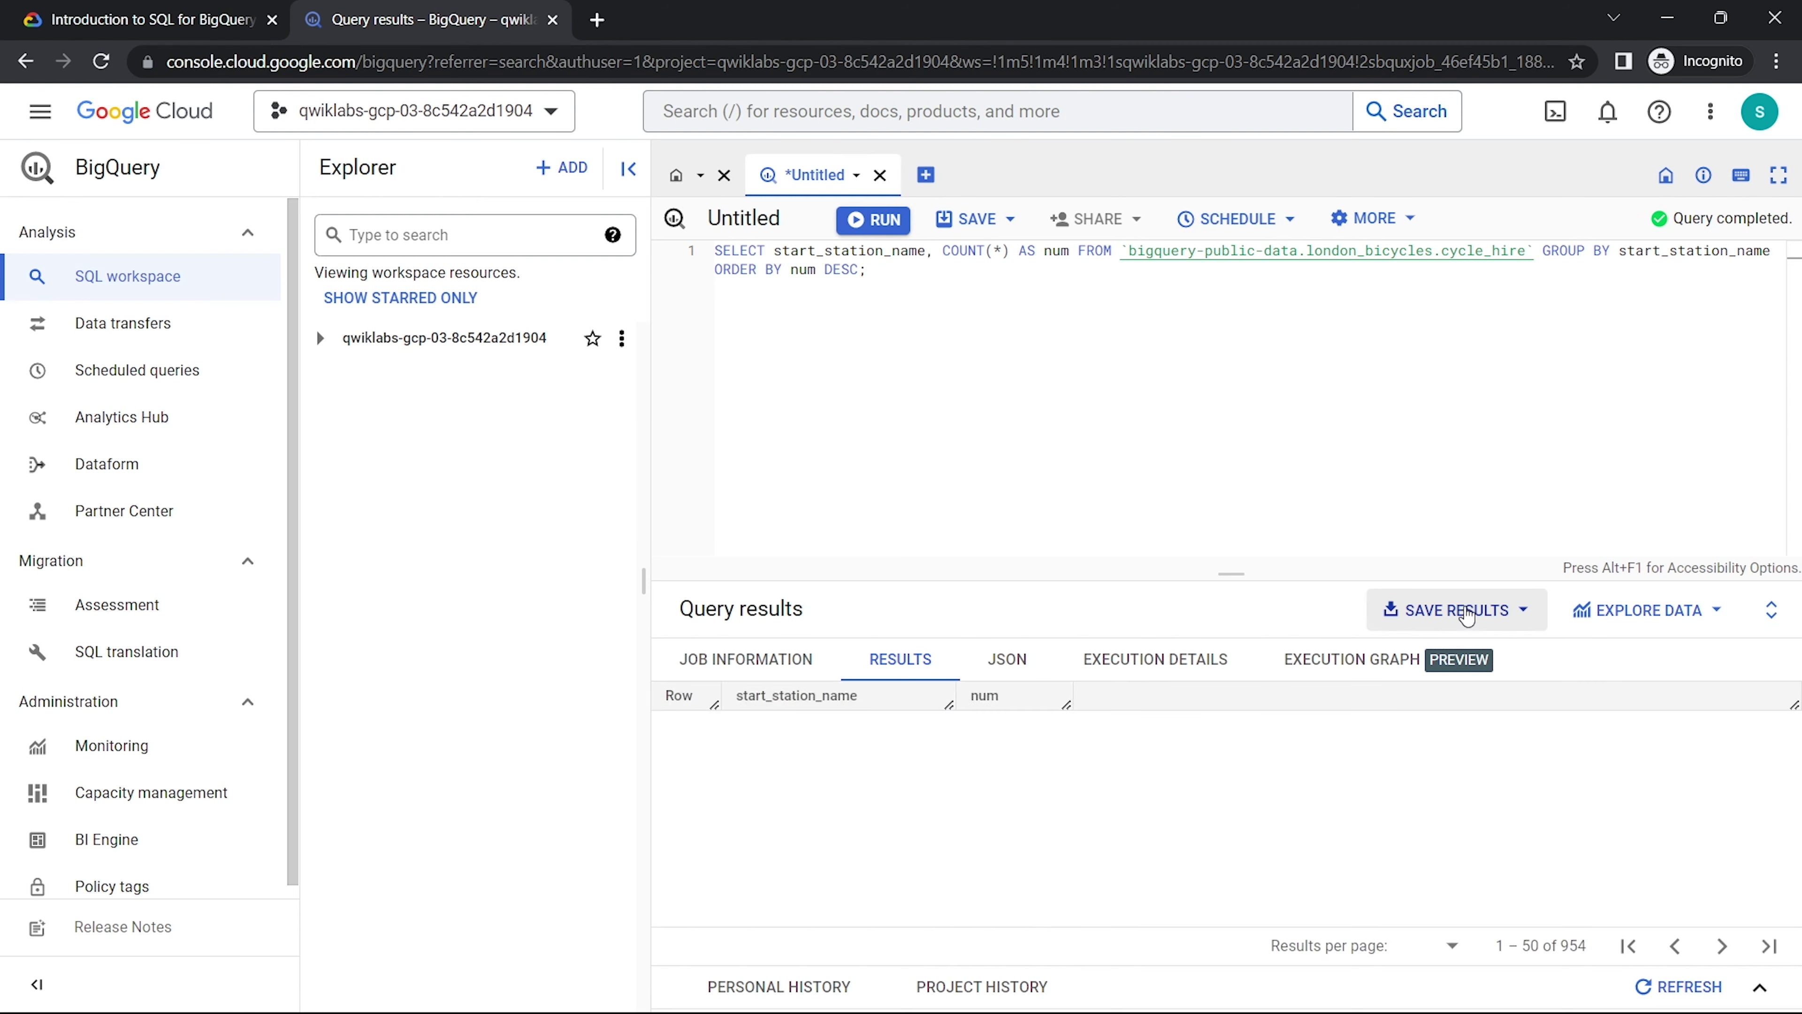
left_click(1467, 615)
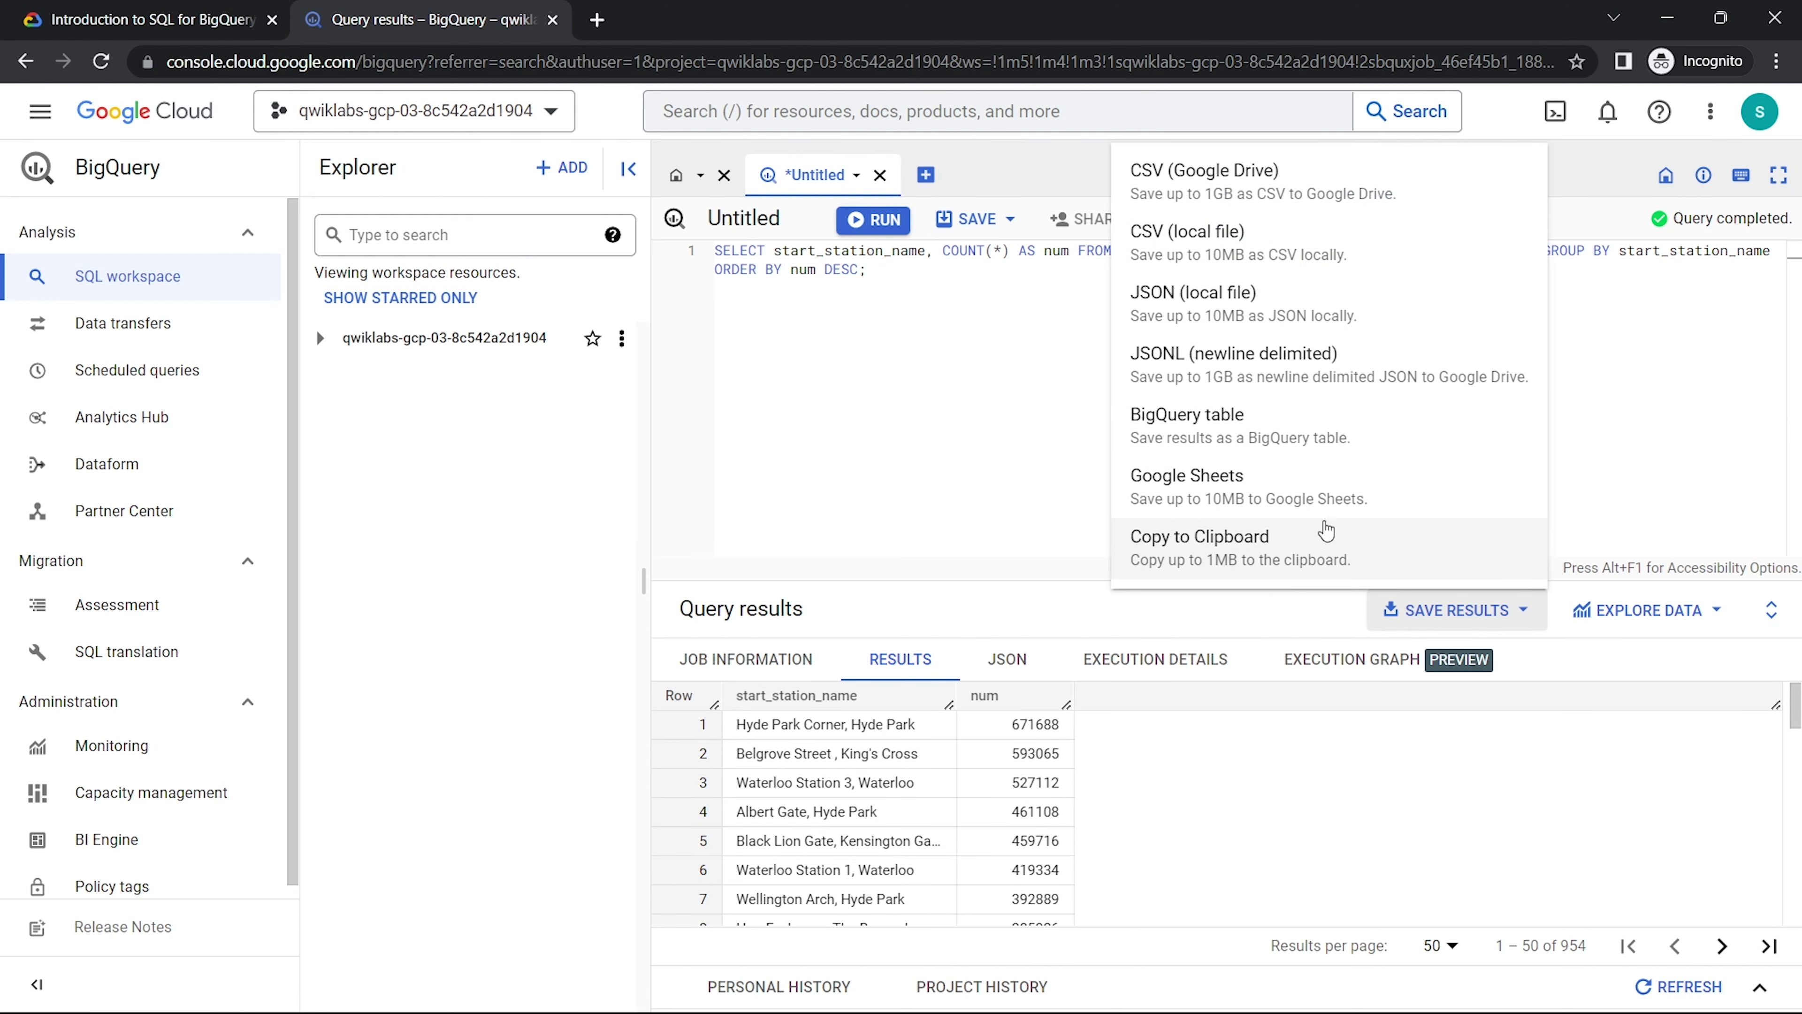
left_click(1232, 234)
- Run the lab's end_station_name ride-count query in a new query editor and save its results as a local CSV file
left_click(926, 174)
key("ctrl+v")
left_click(890, 219)
left_click(1456, 576)
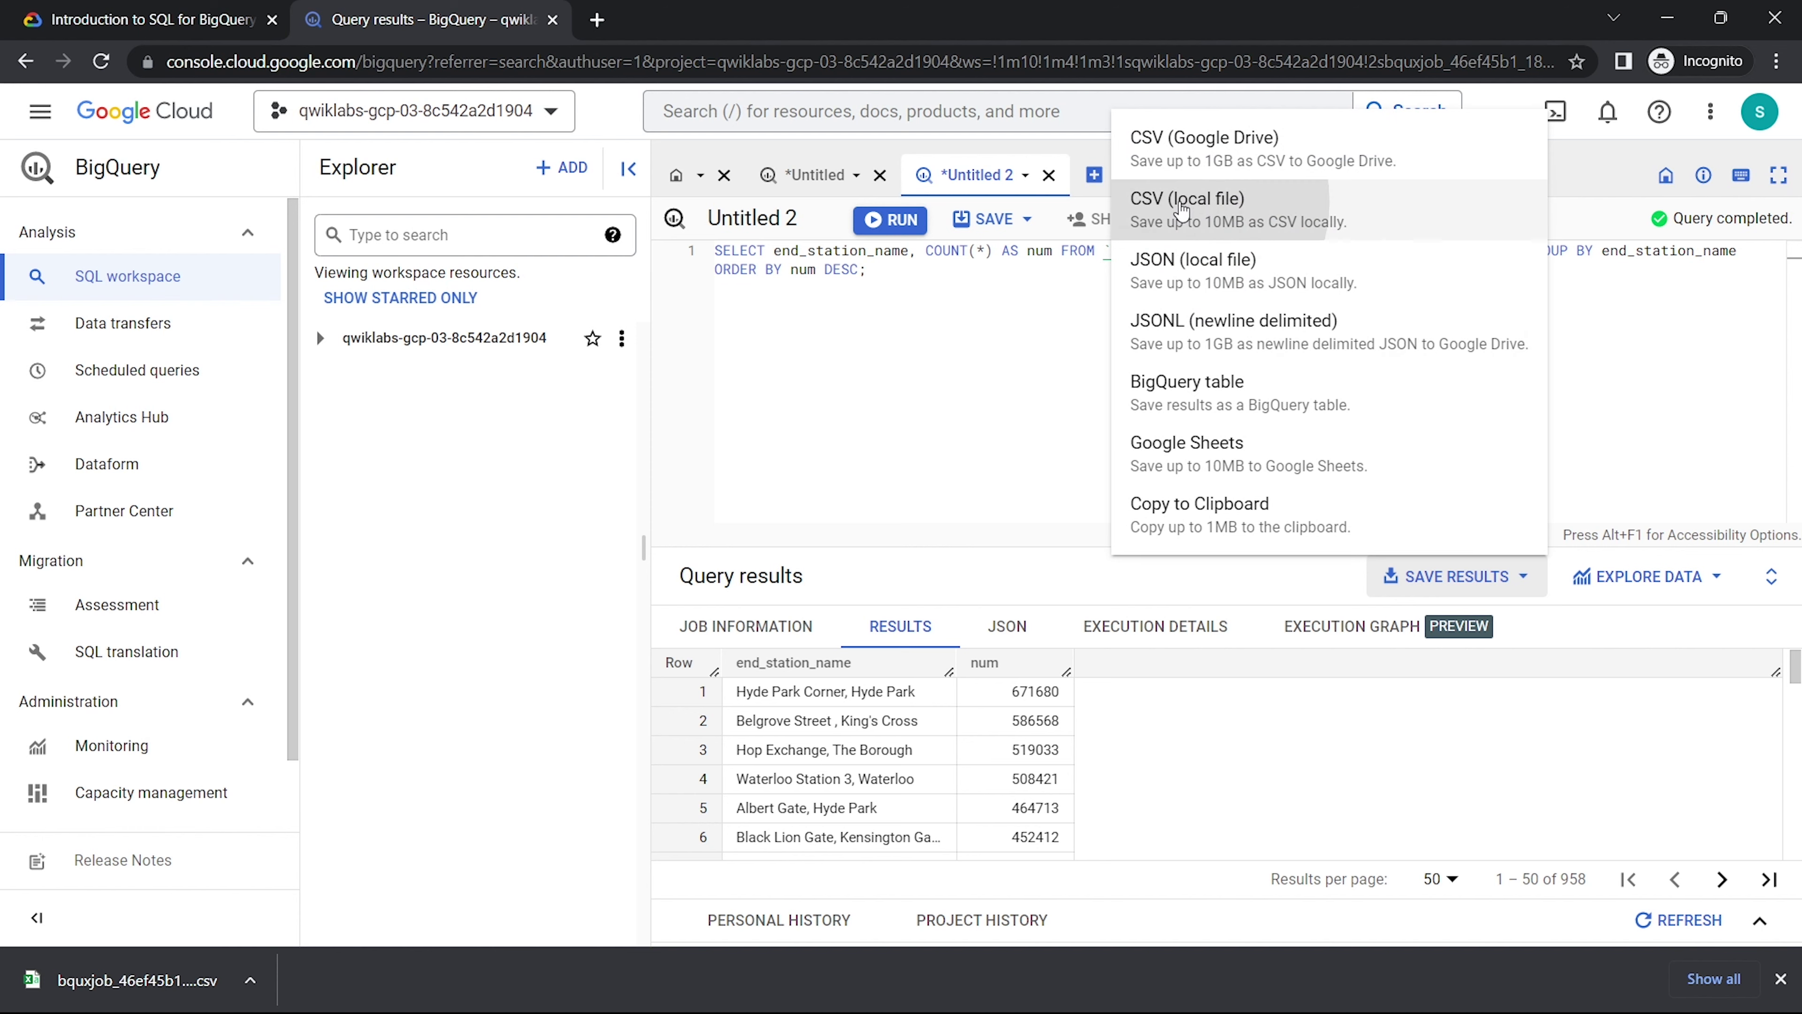
left_click(1183, 202)
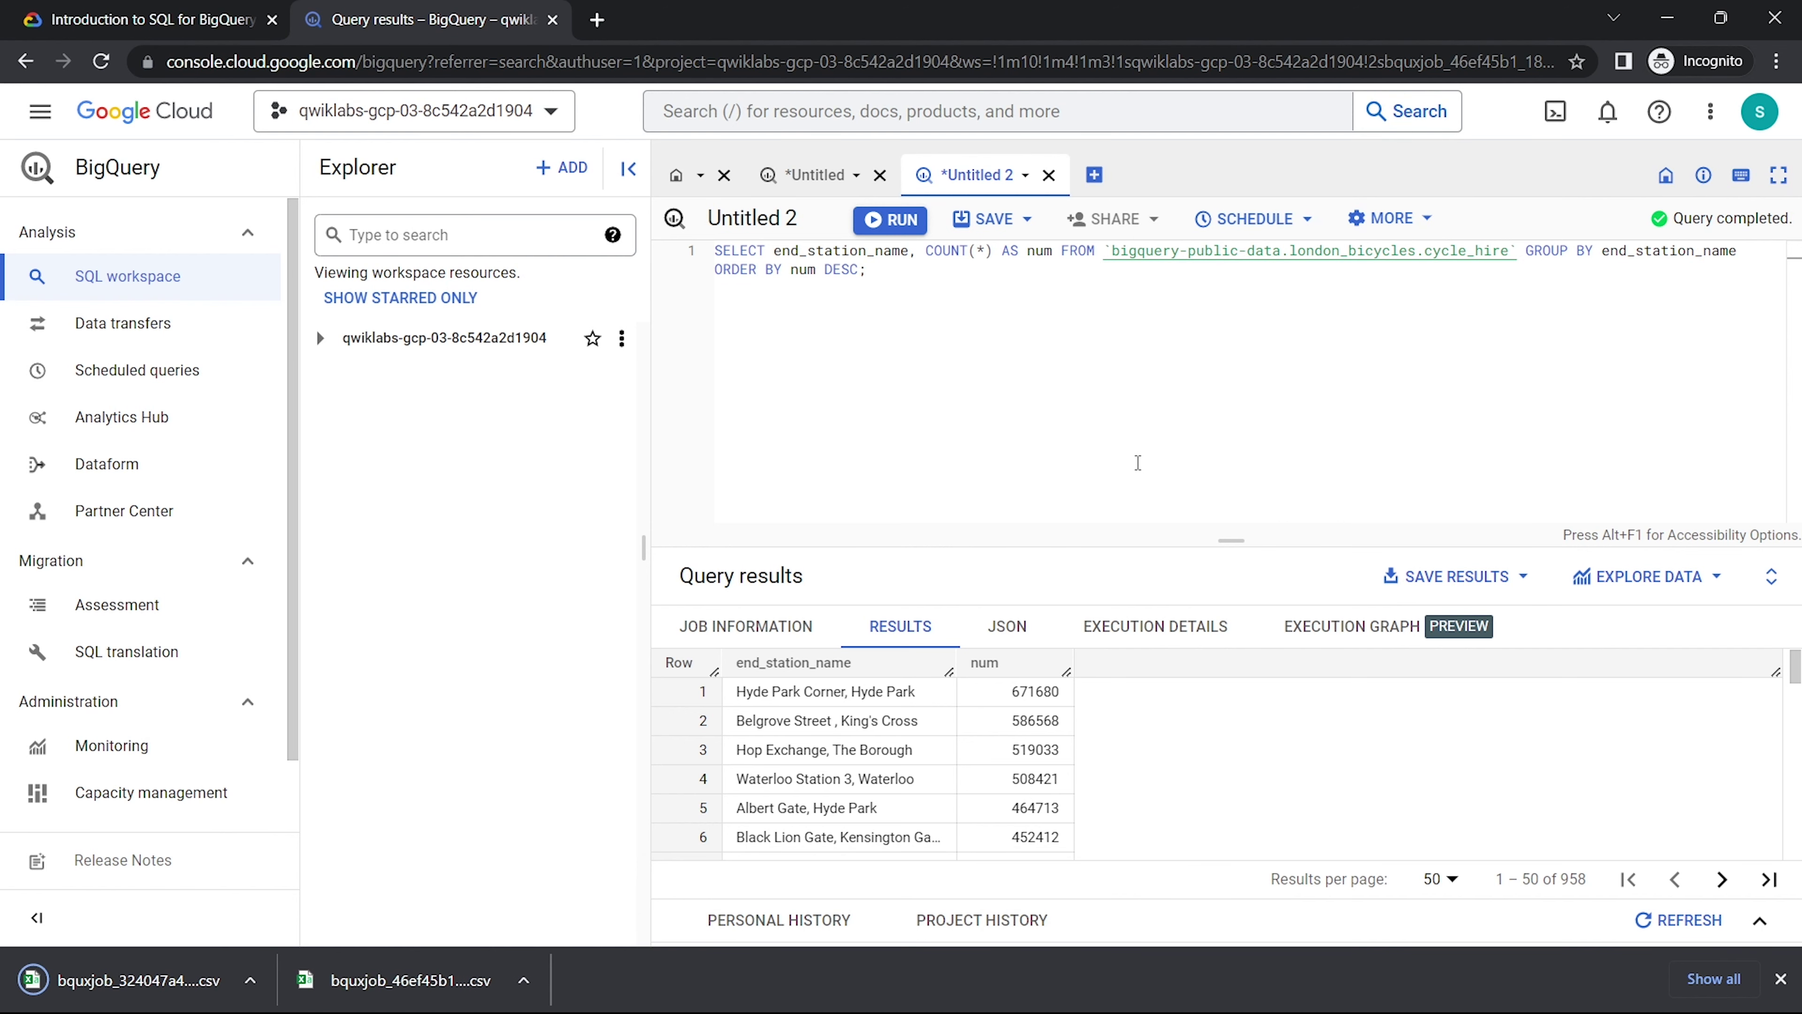
- Read the lab instructions on uploading the CSV files to Cloud Storage and creating a bucket
left_click(241, 20)
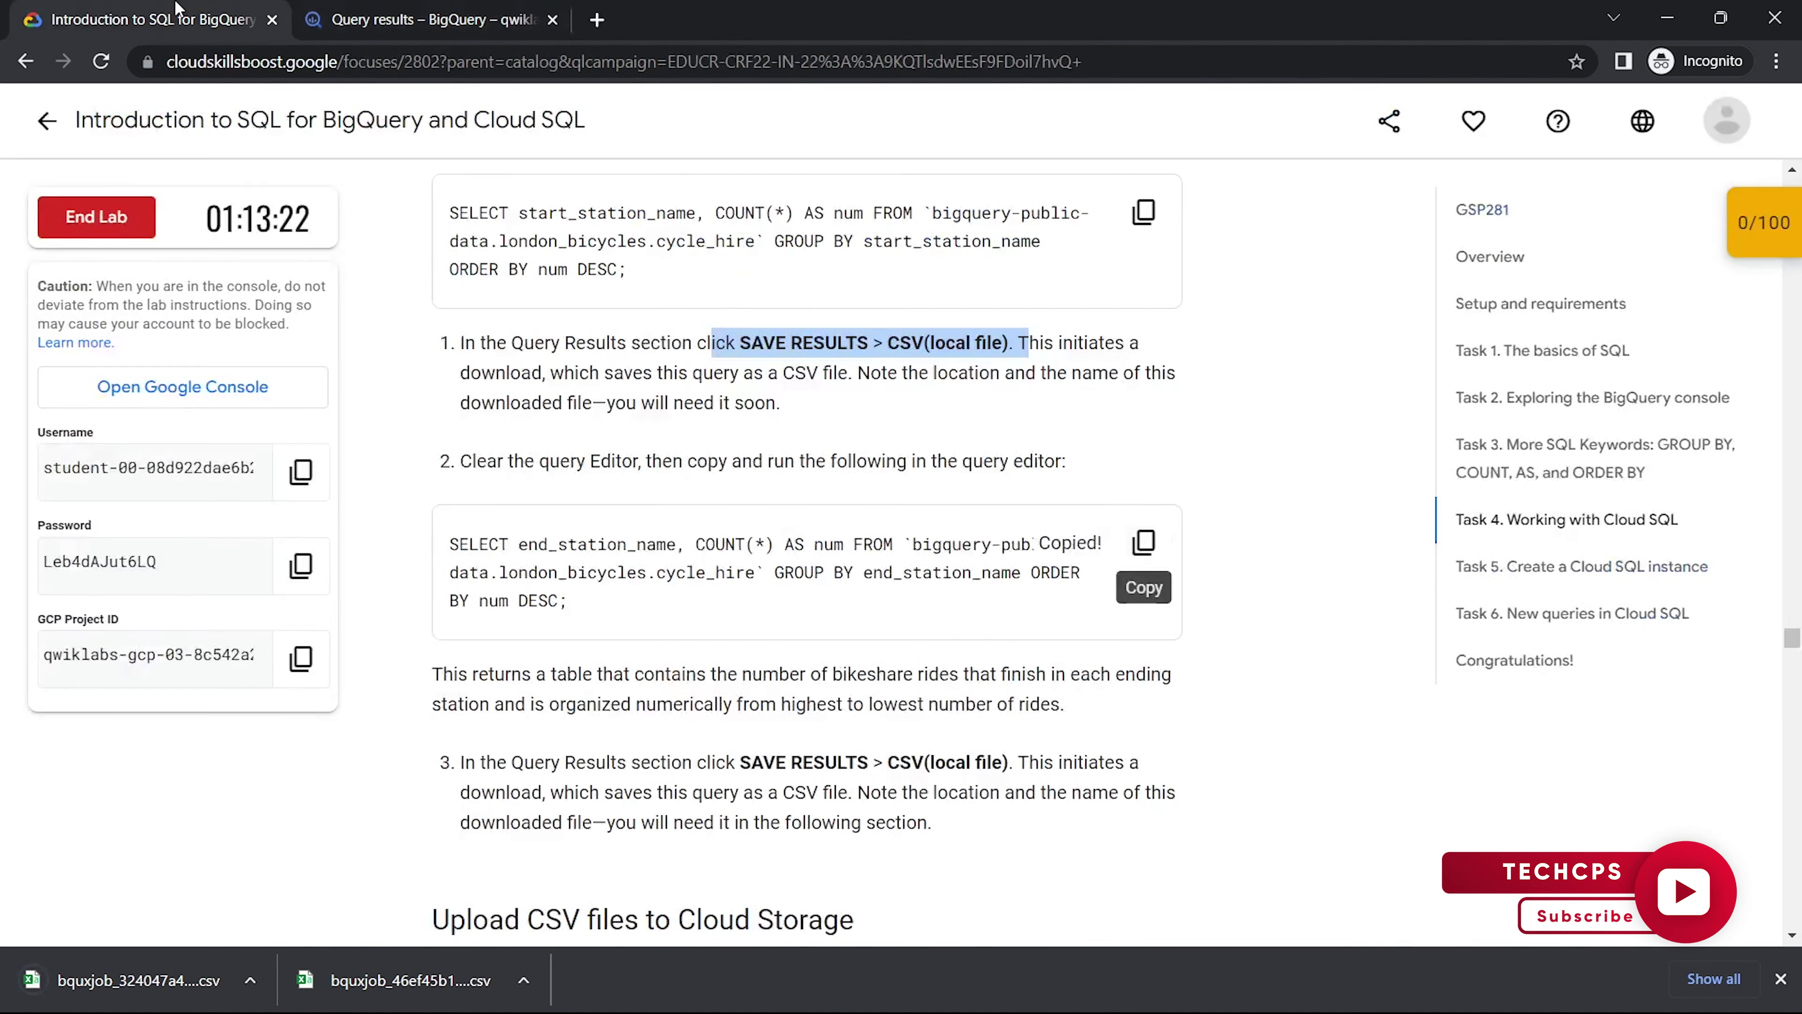
scroll(823, 525, "down", 3)
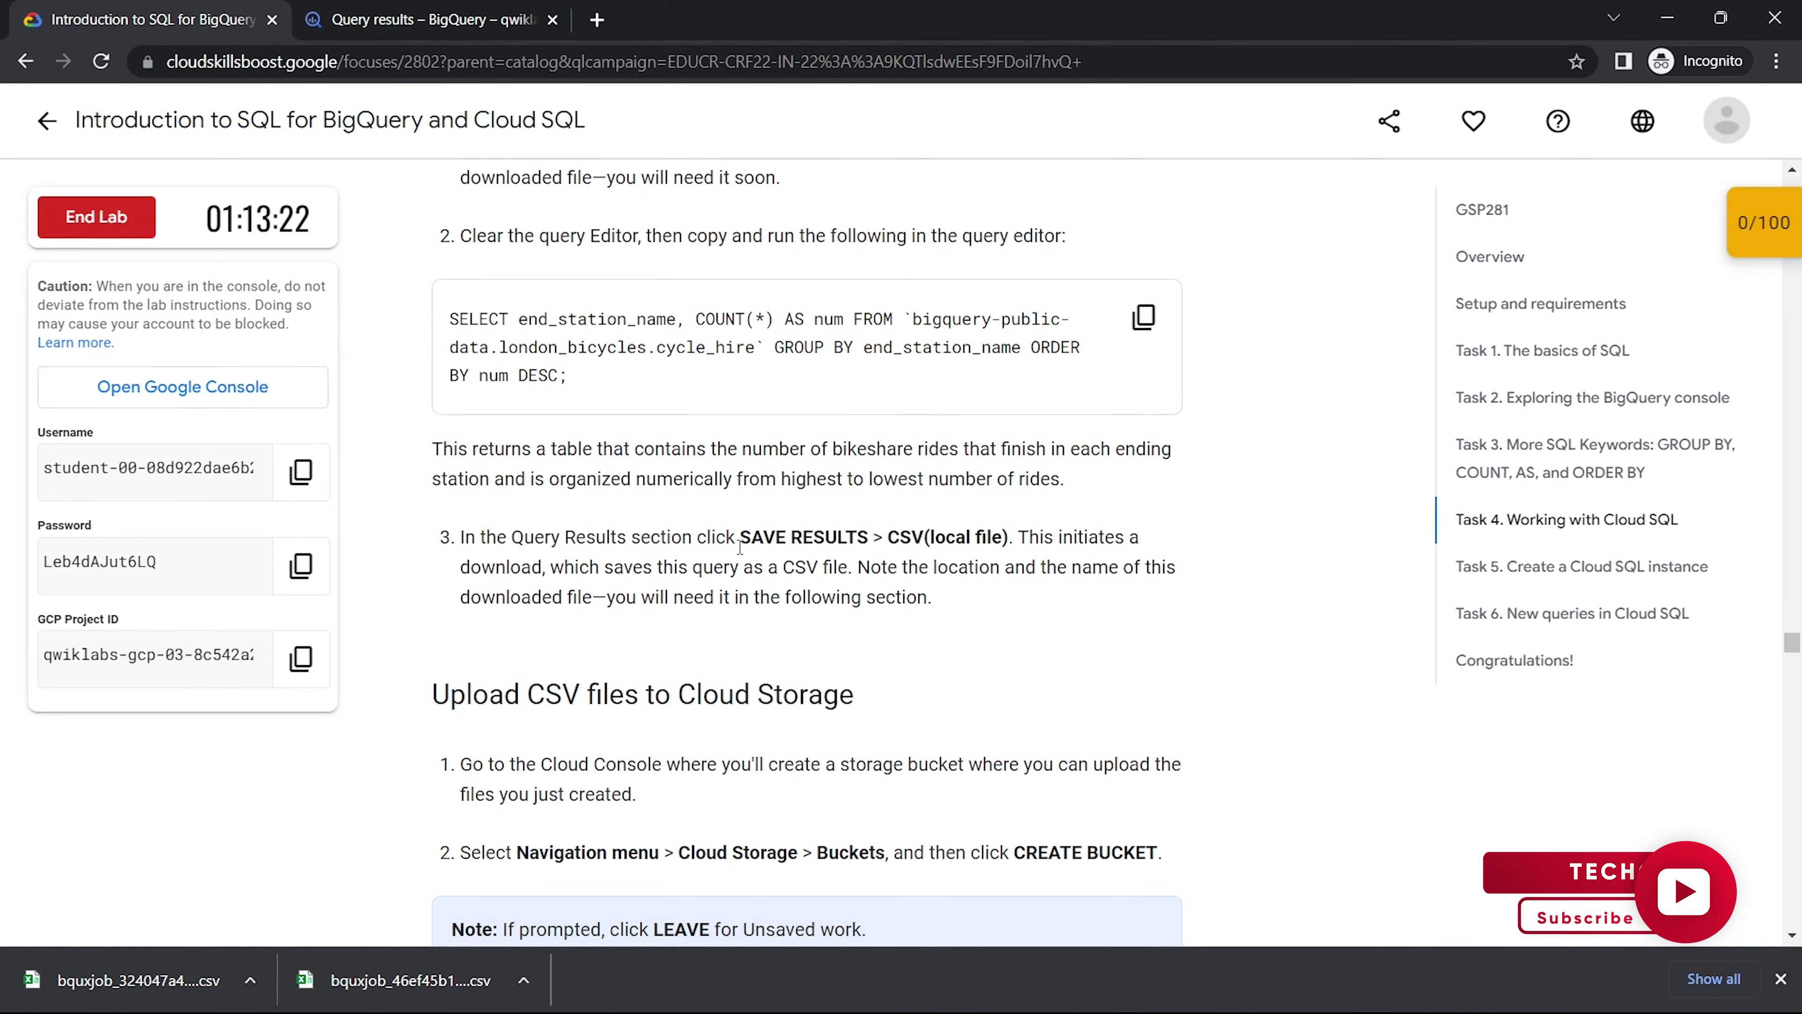
left_click_drag(725, 537, 1011, 538)
scroll(1016, 537, "down", 3)
scroll(994, 529, "down", 3)
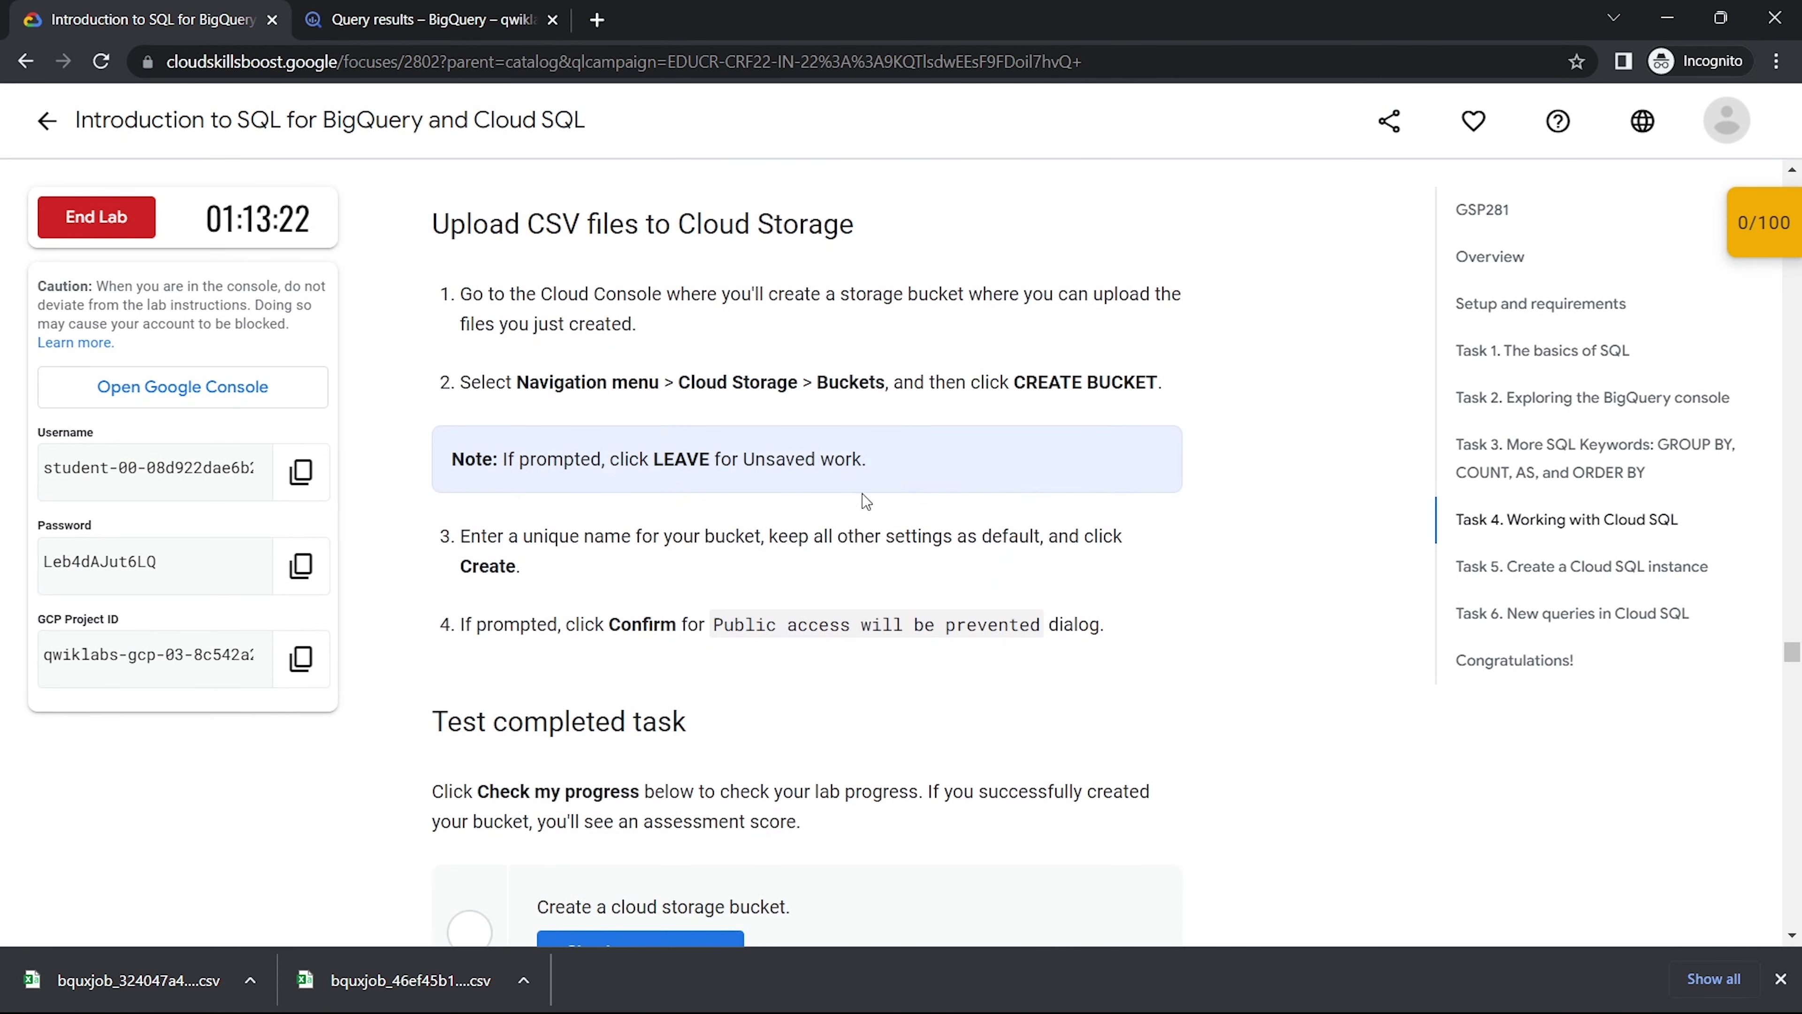
left_click_drag(432, 234, 873, 252)
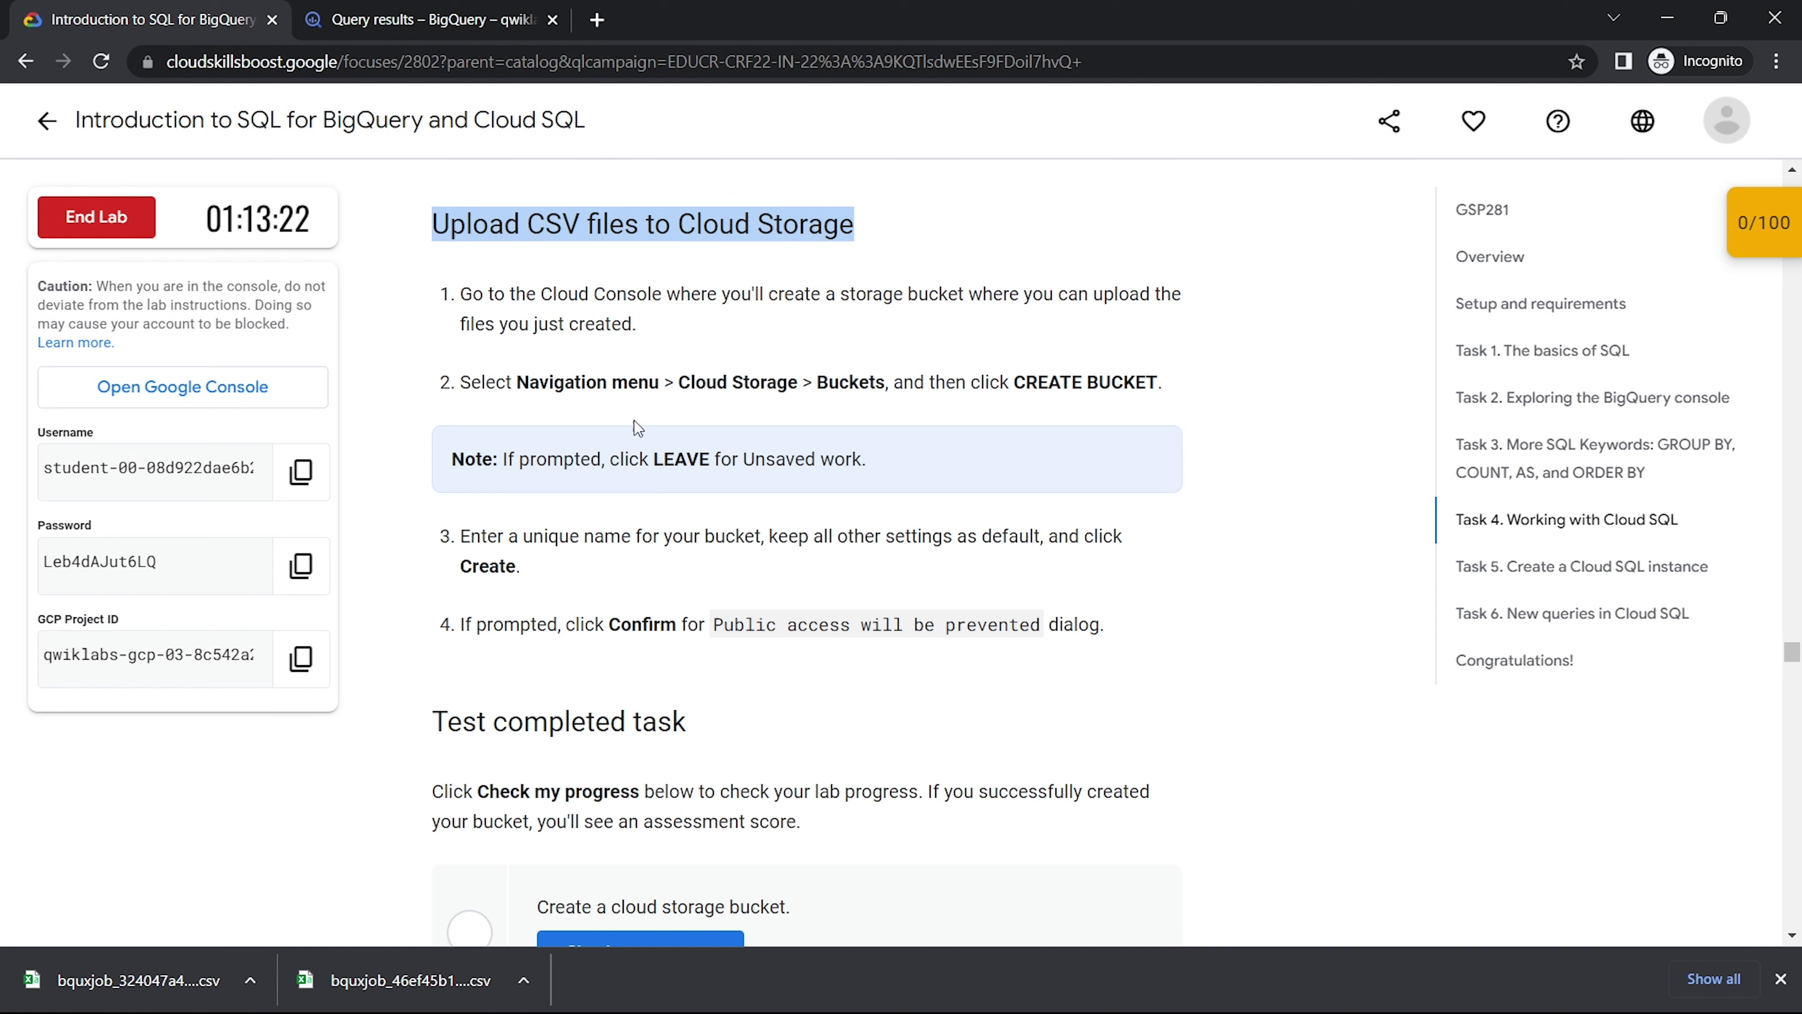
left_click_drag(1020, 377, 1167, 383)
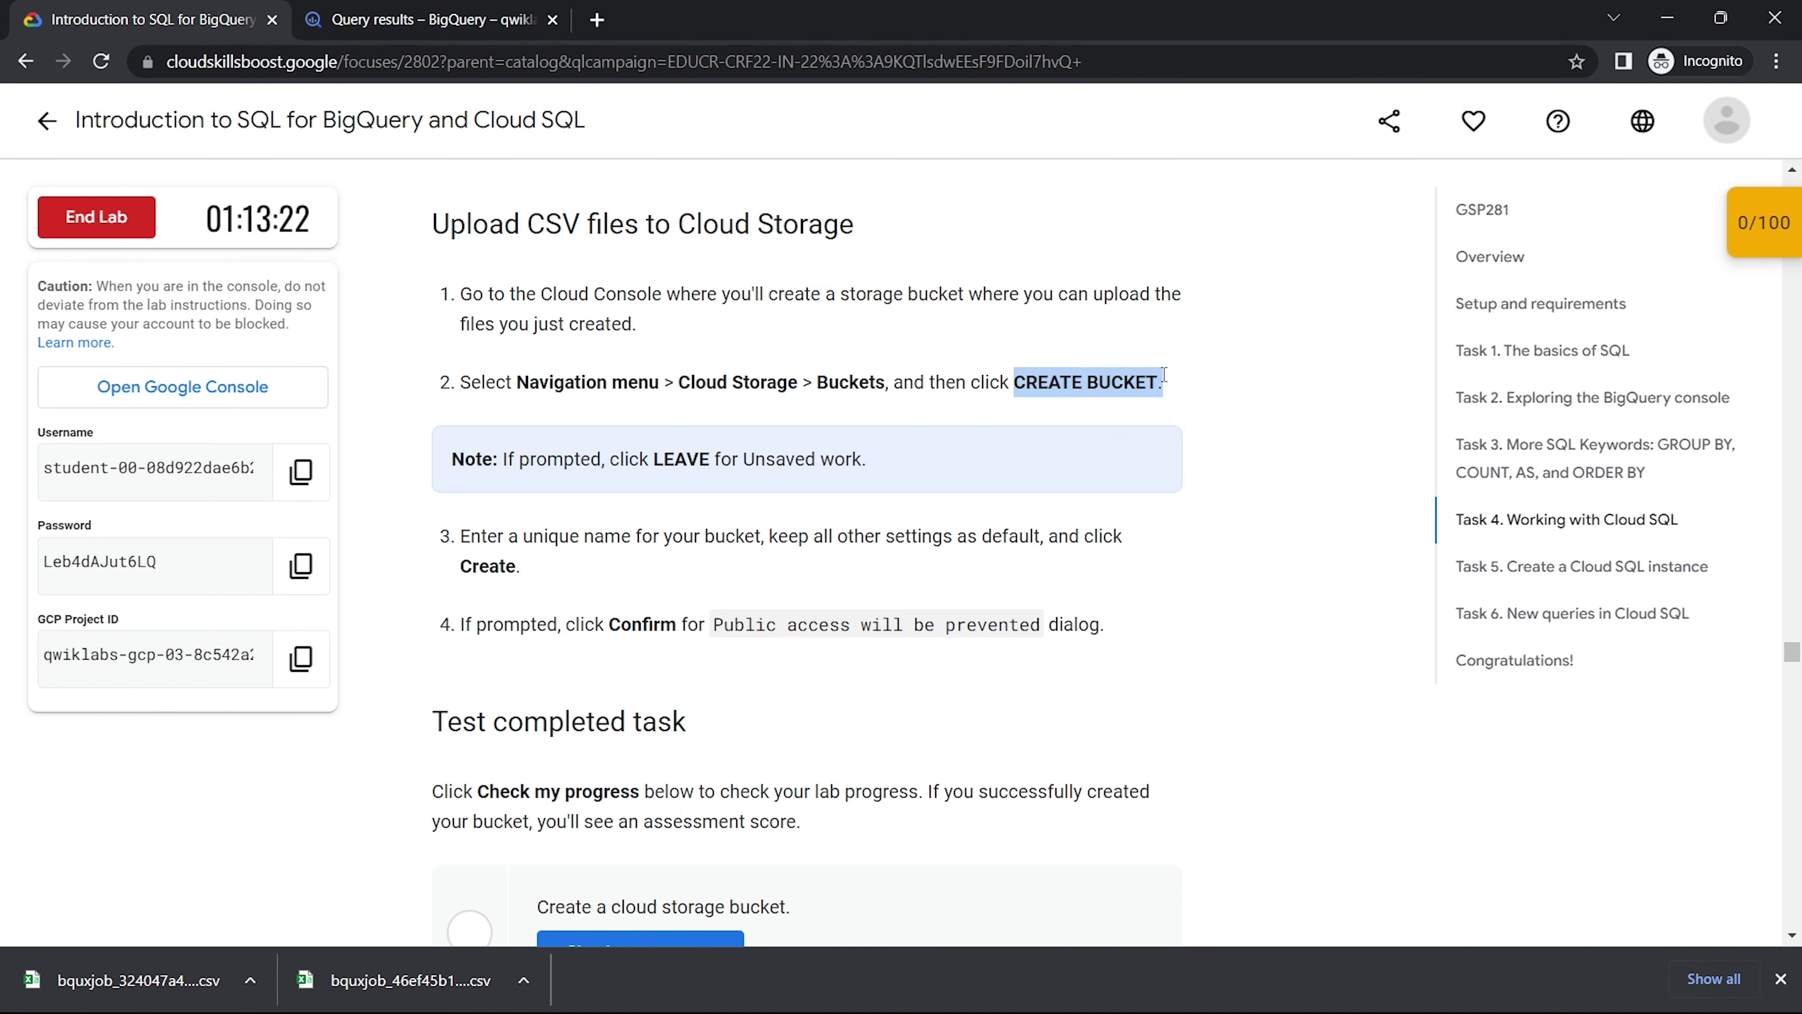
- Search the Google Cloud console for "buck" and open the Cloud Storage Buckets page in a new tab
left_click(426, 20)
left_click(794, 114)
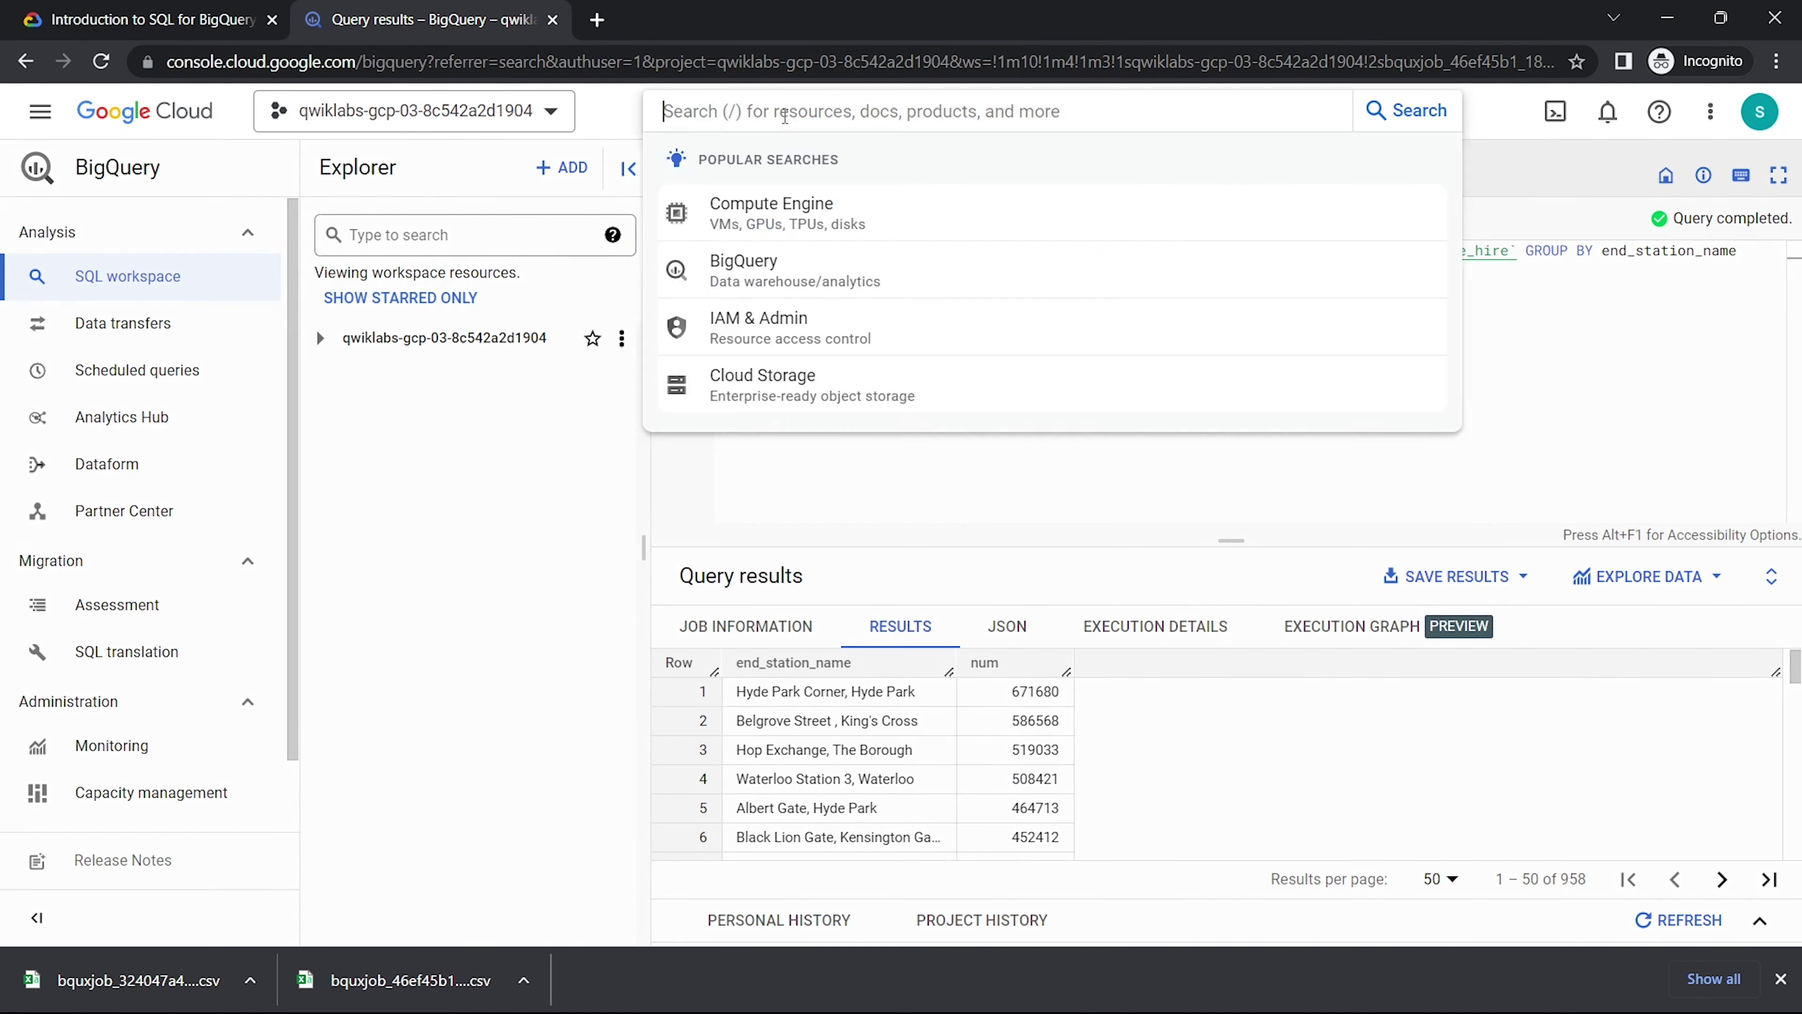
type("buc")
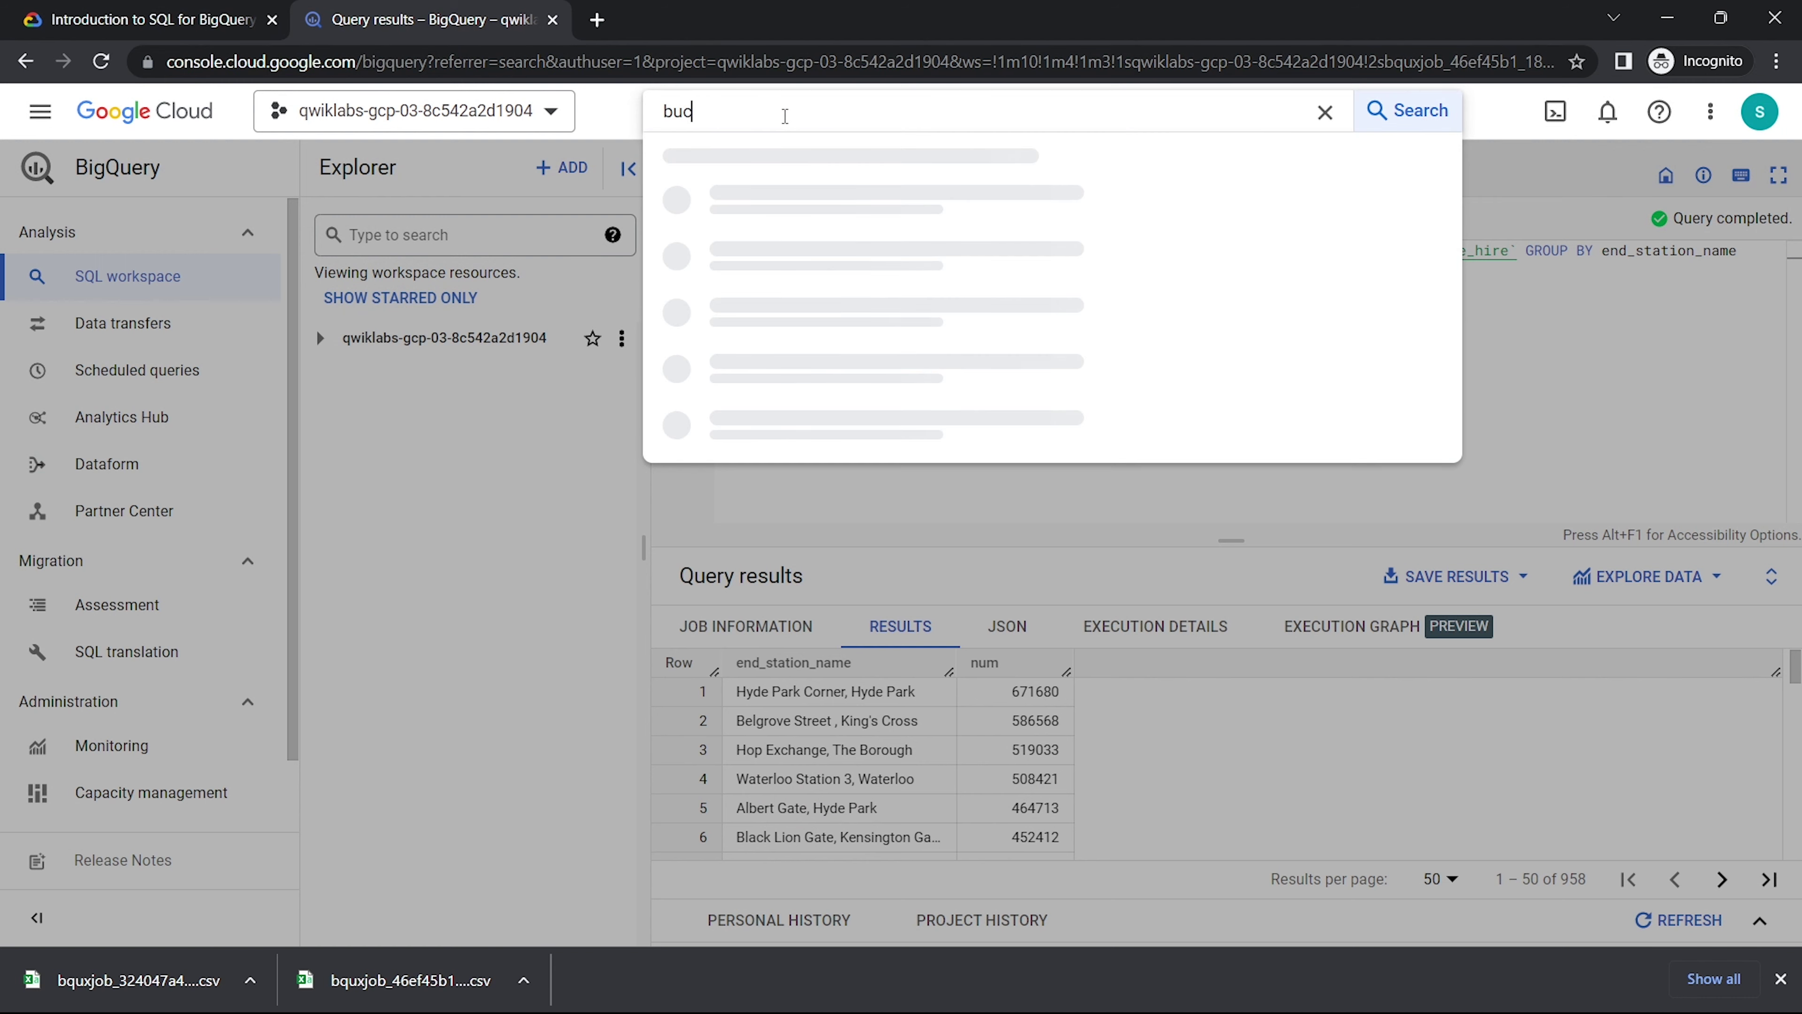
type("k")
right_click(832, 277)
left_click(835, 281)
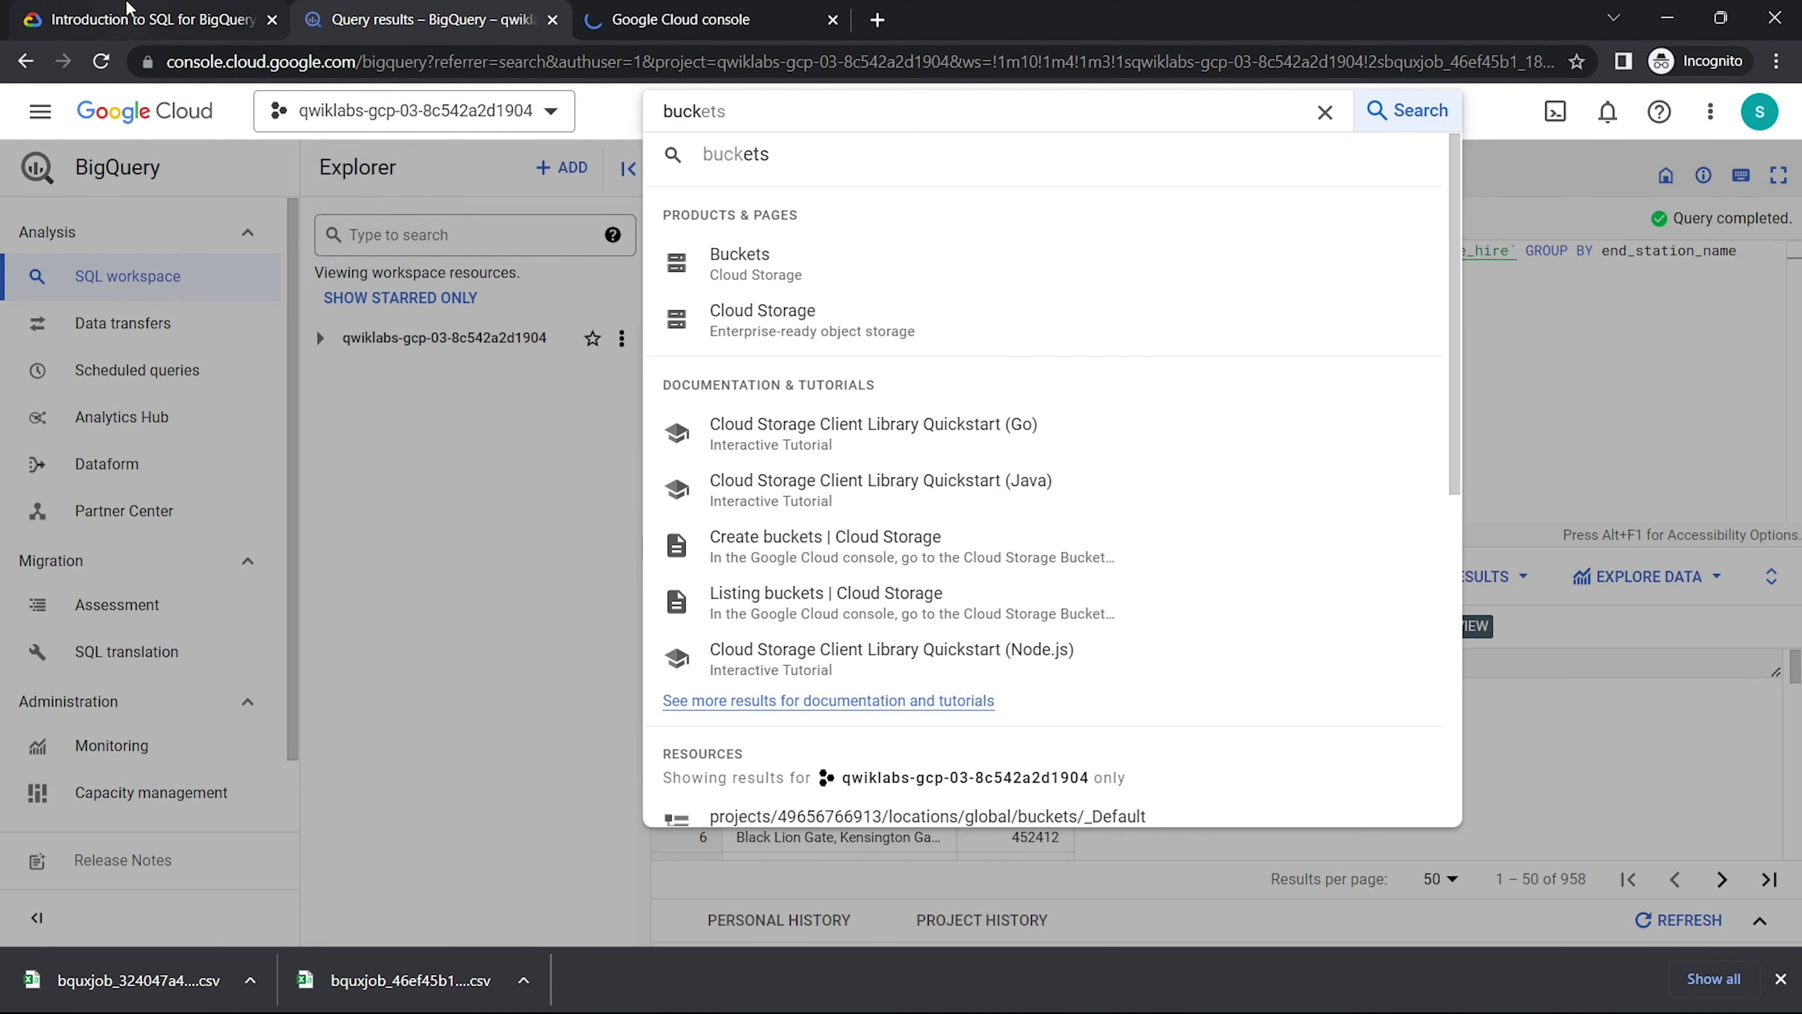
- Start creating a Cloud Storage bucket and name it with the GCP Project ID copied from the lab page
left_click(128, 10)
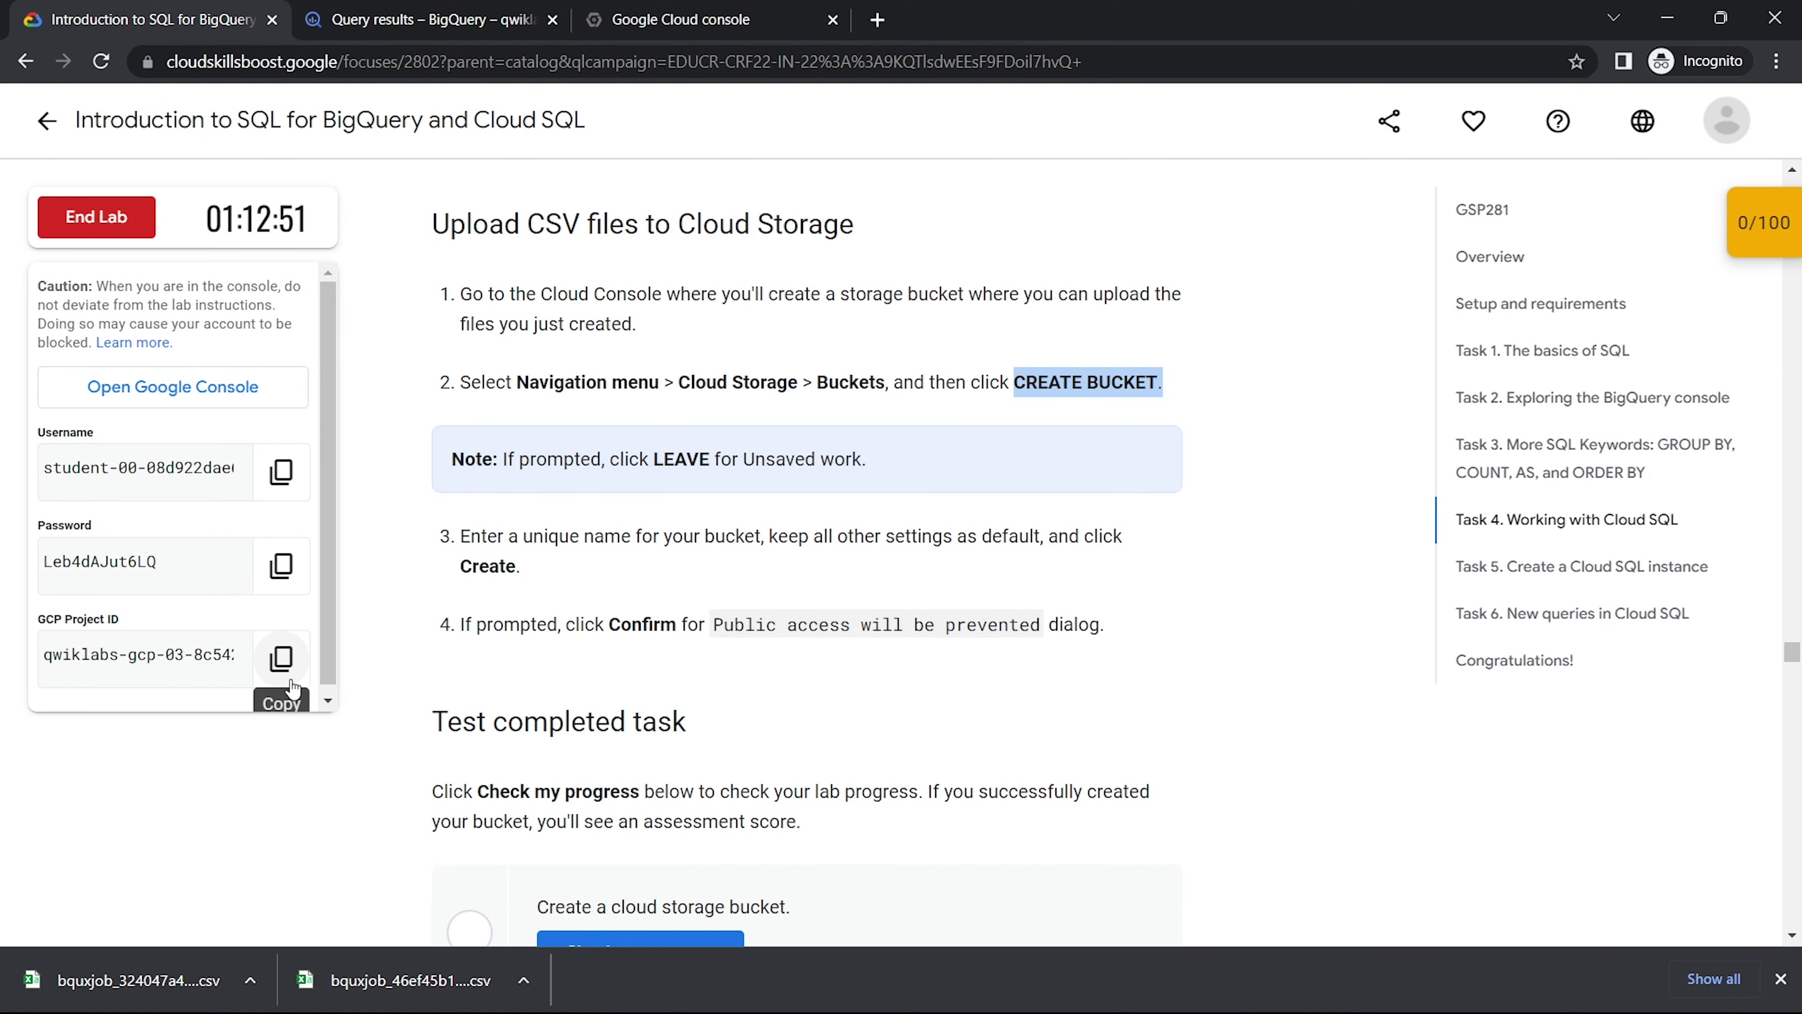
left_click(281, 658)
left_click(681, 19)
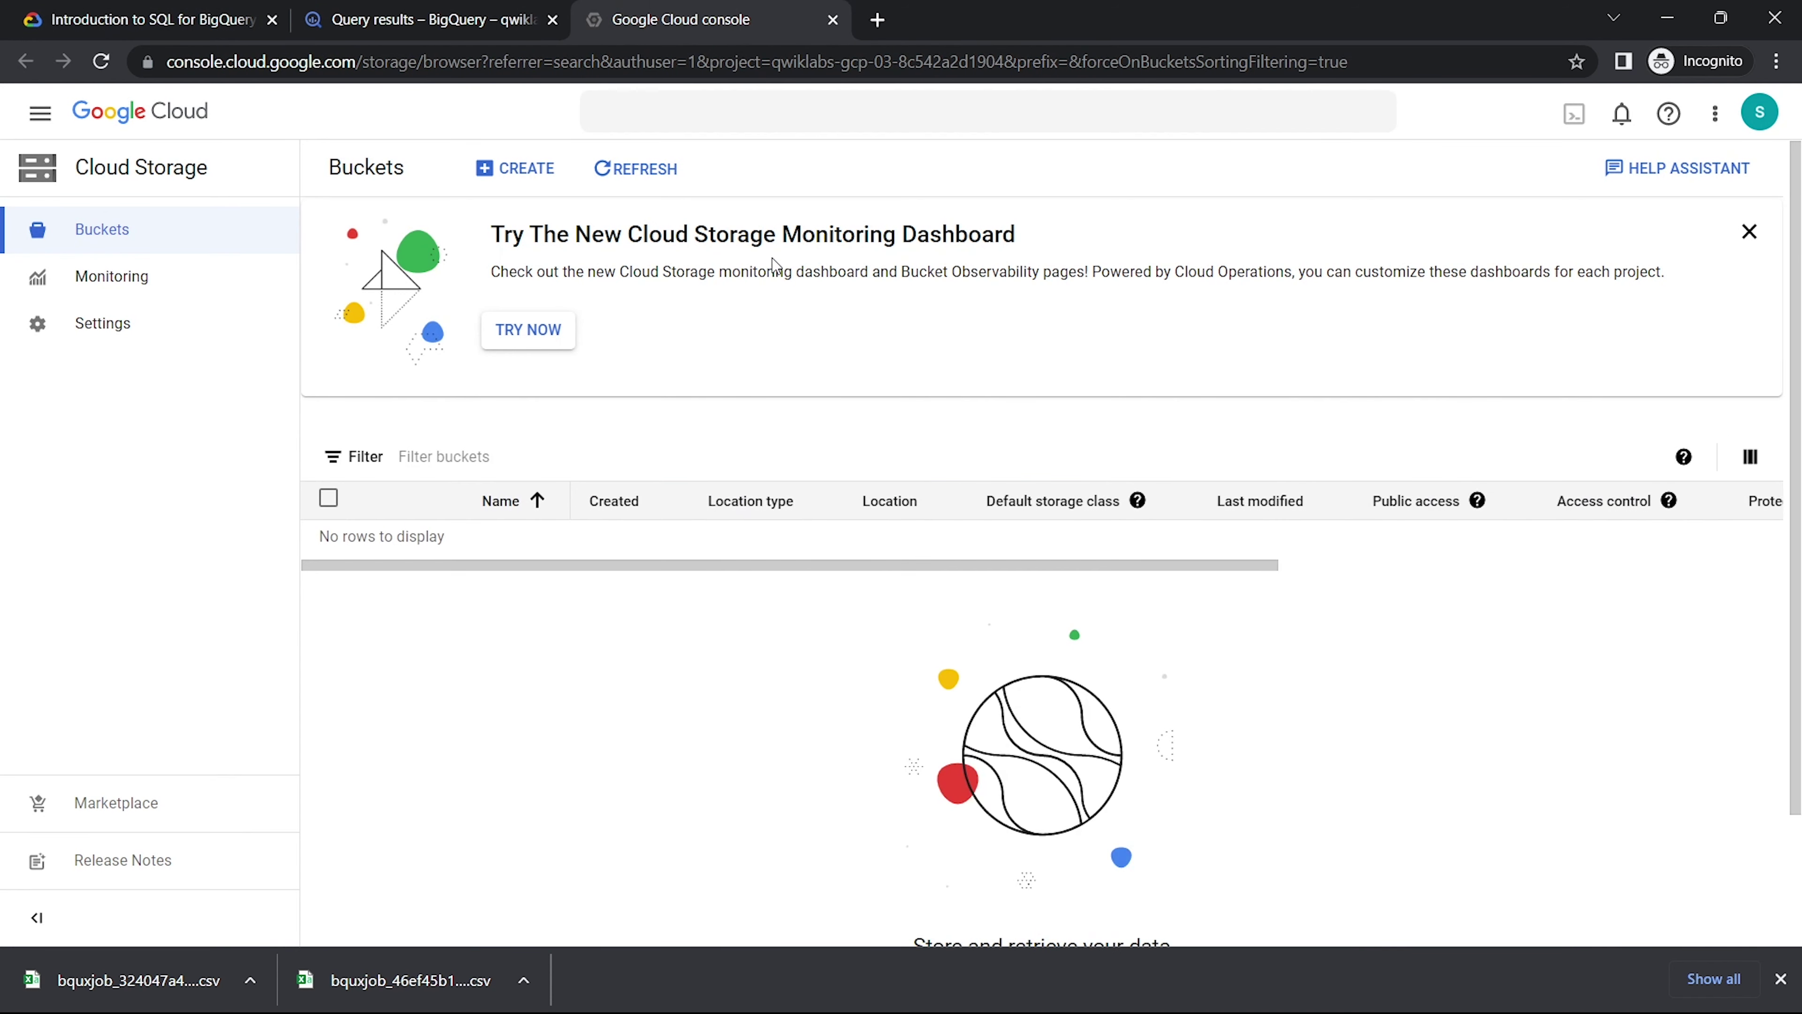
left_click(511, 168)
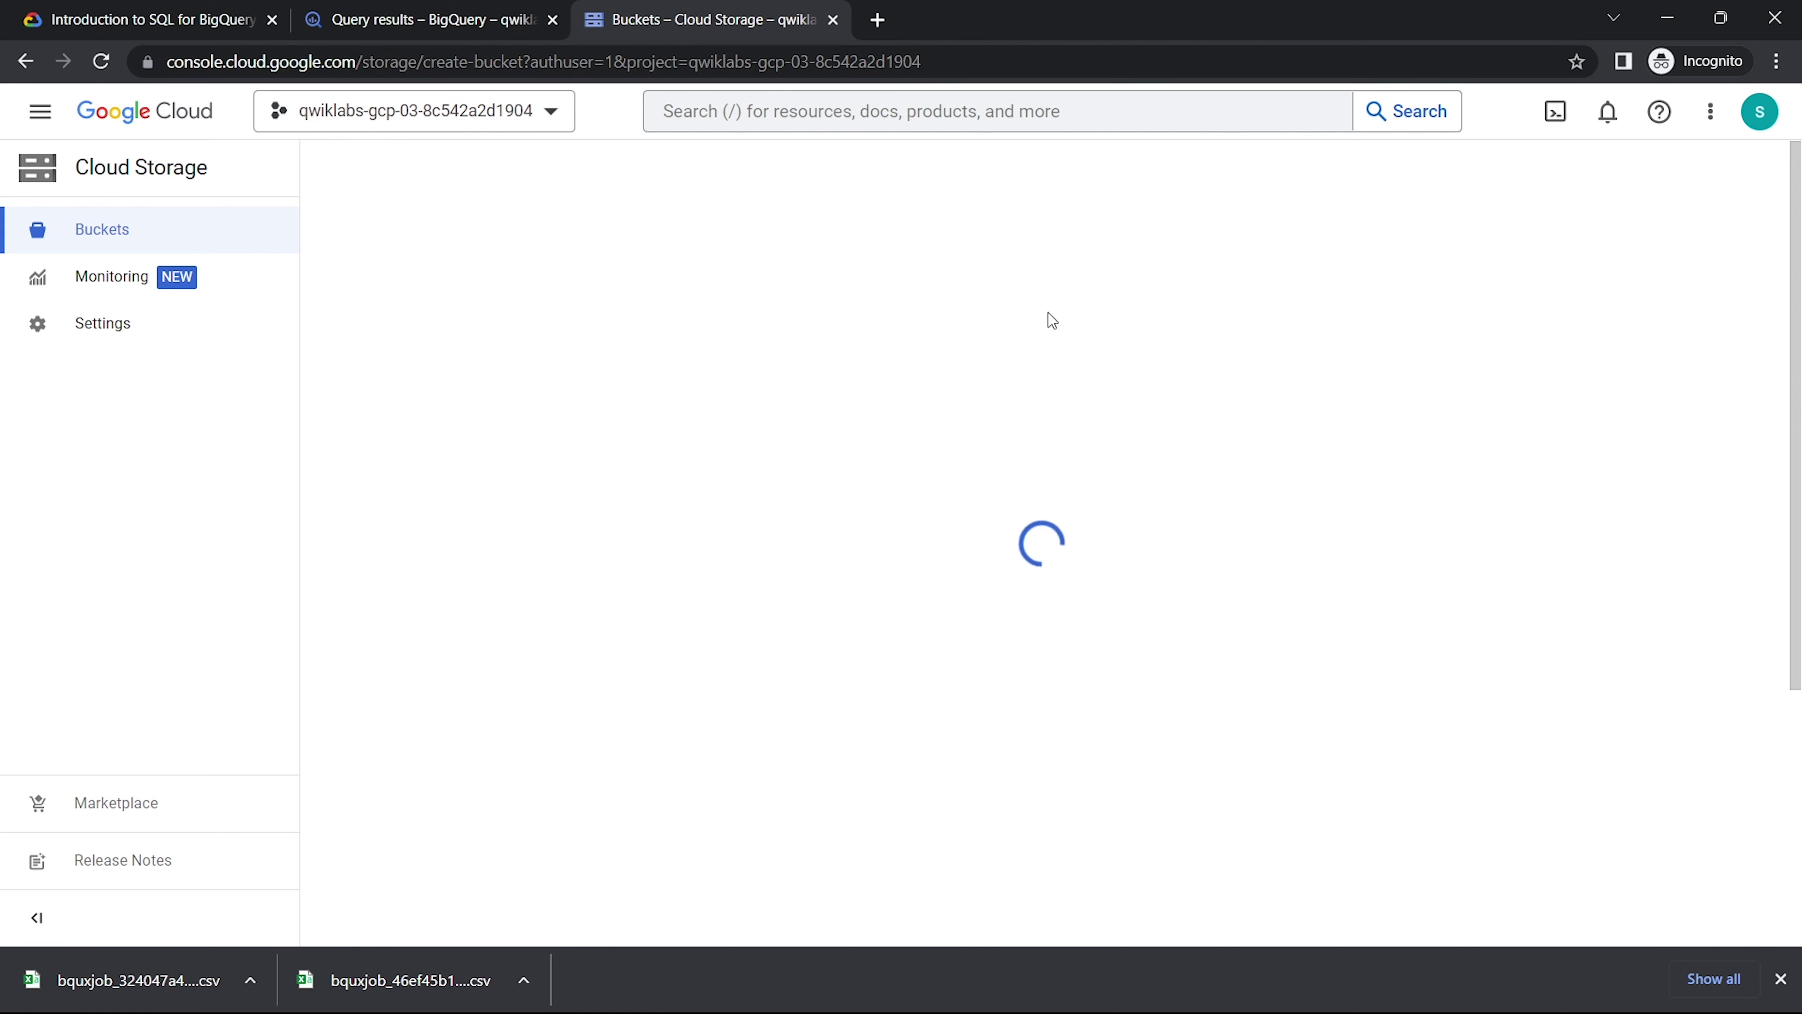
left_click(580, 359)
key("ctrl+v")
left_click(422, 485)
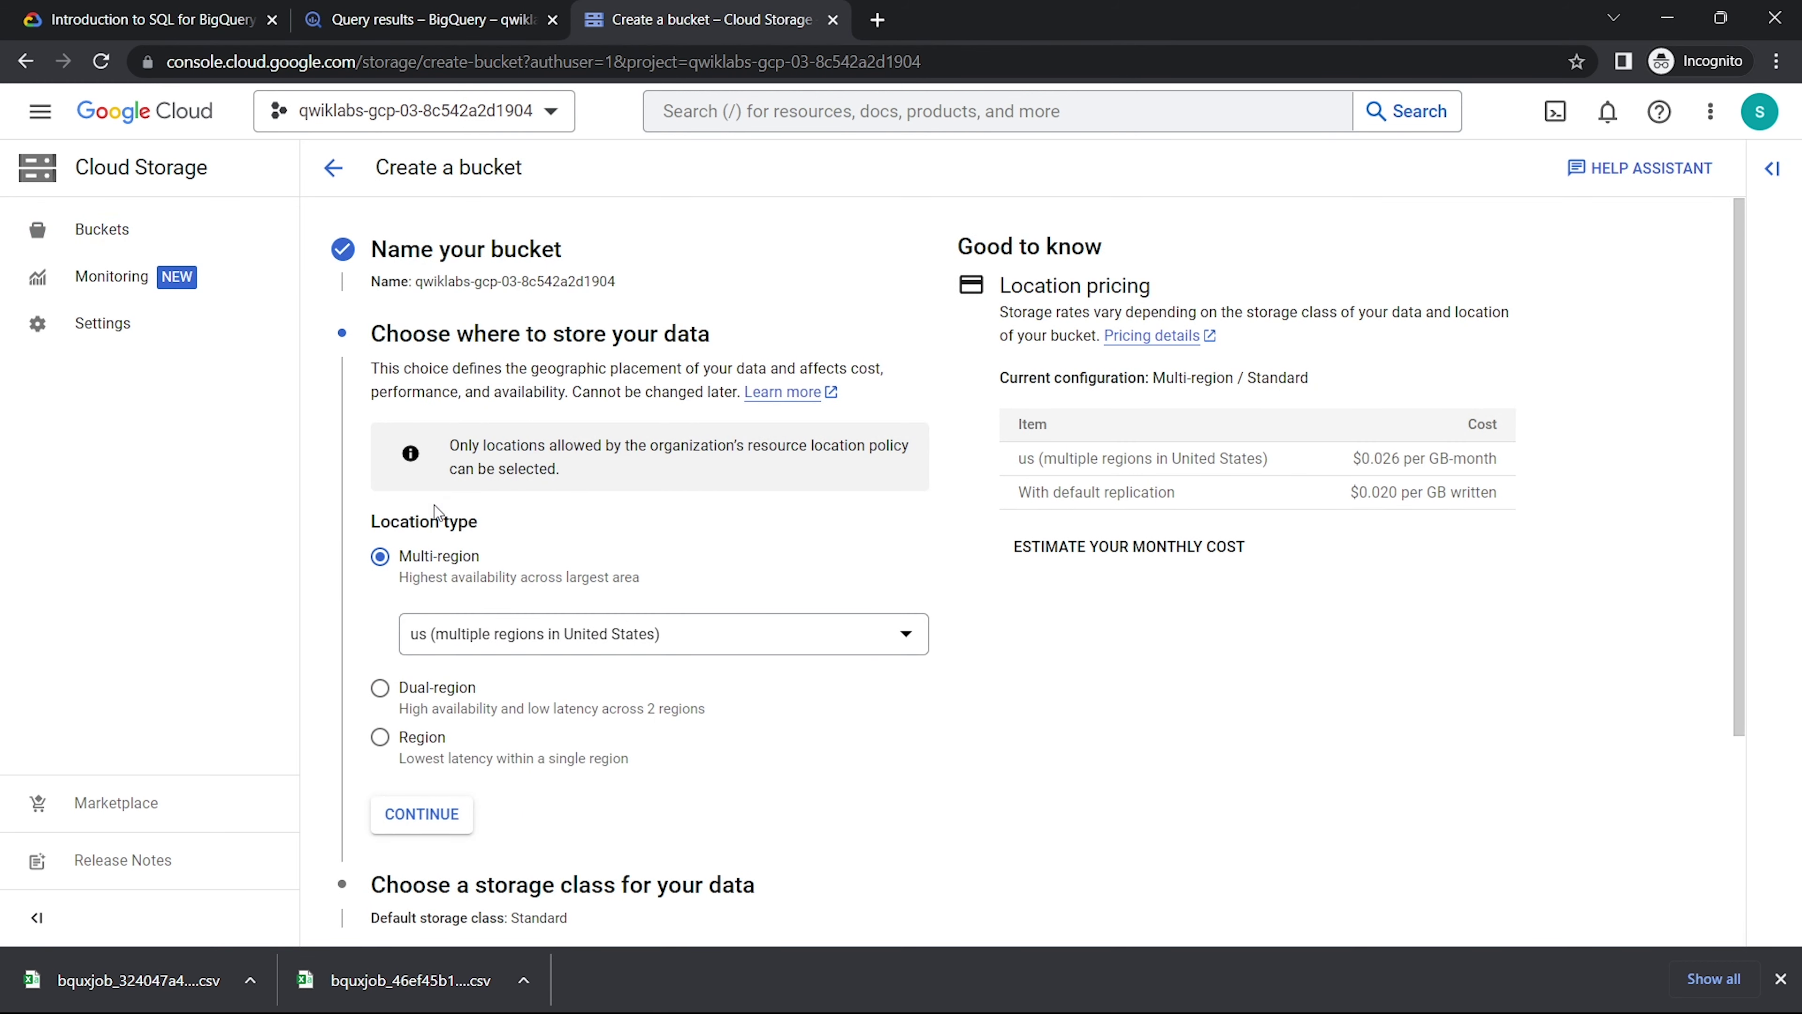
- Keep the bucket's default location and storage class, set access control to Fine-grained and turn off public access prevention
left_click(420, 556)
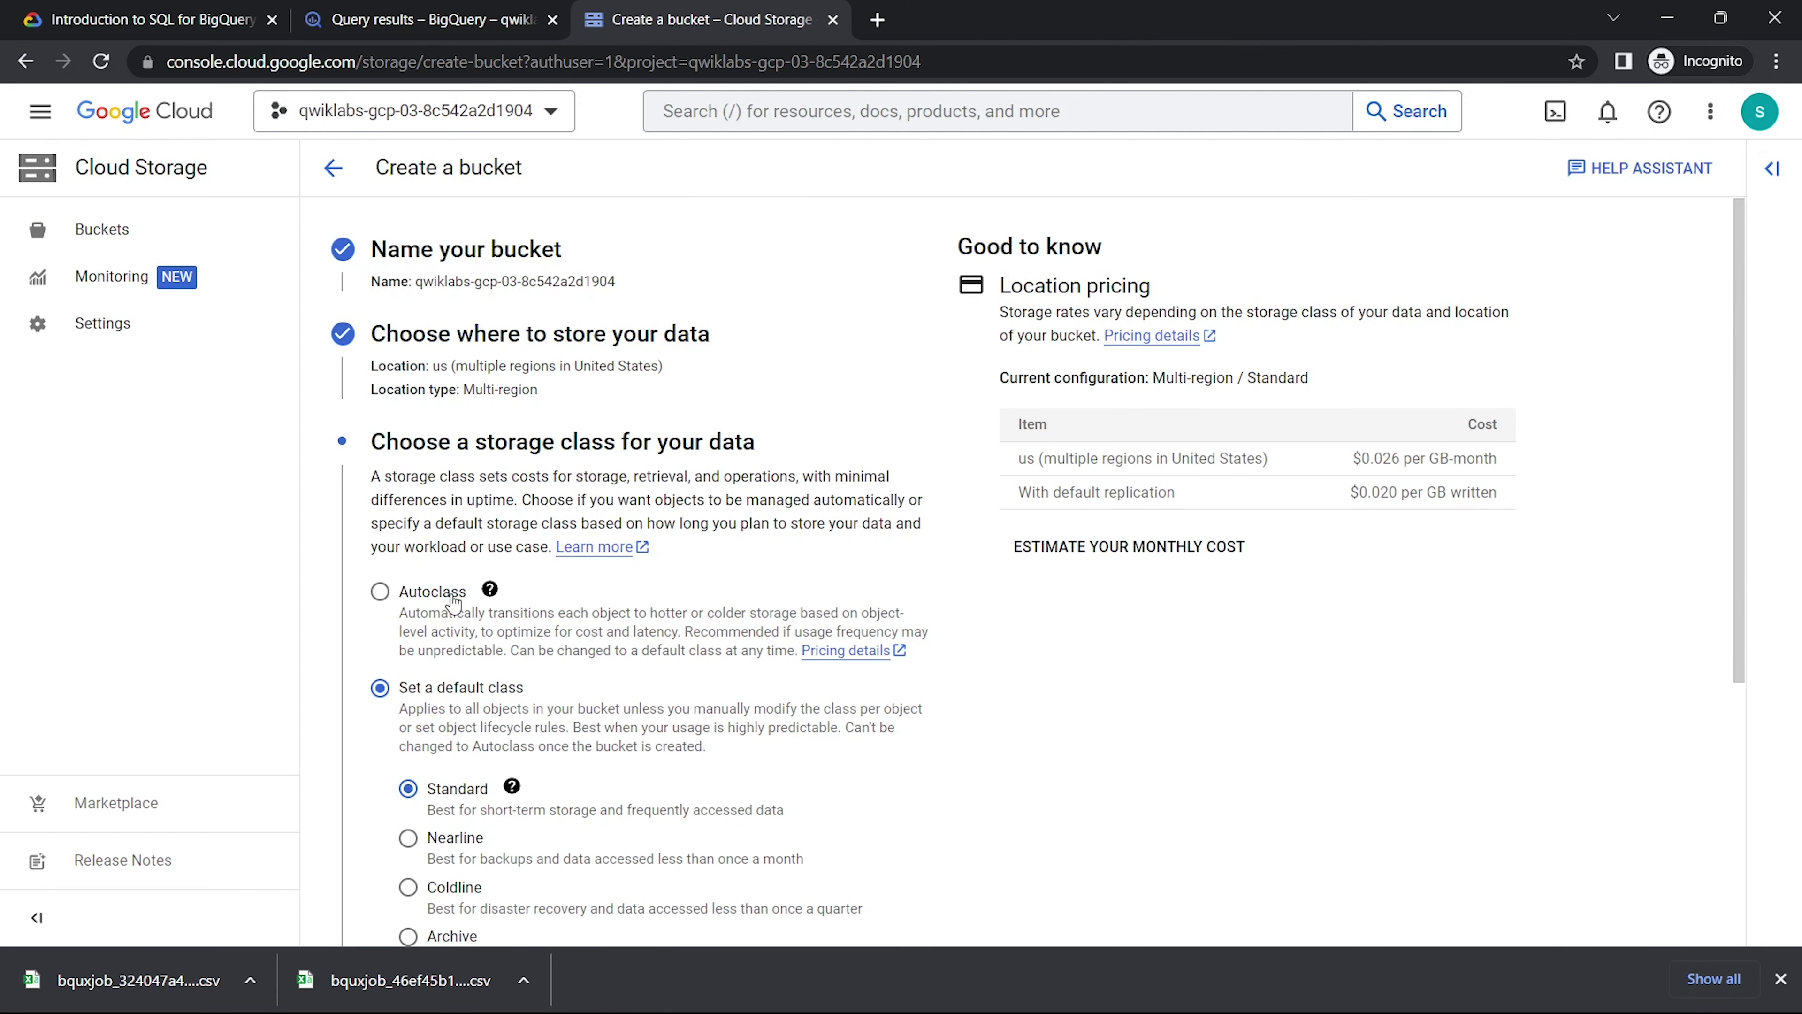
left_click(440, 608)
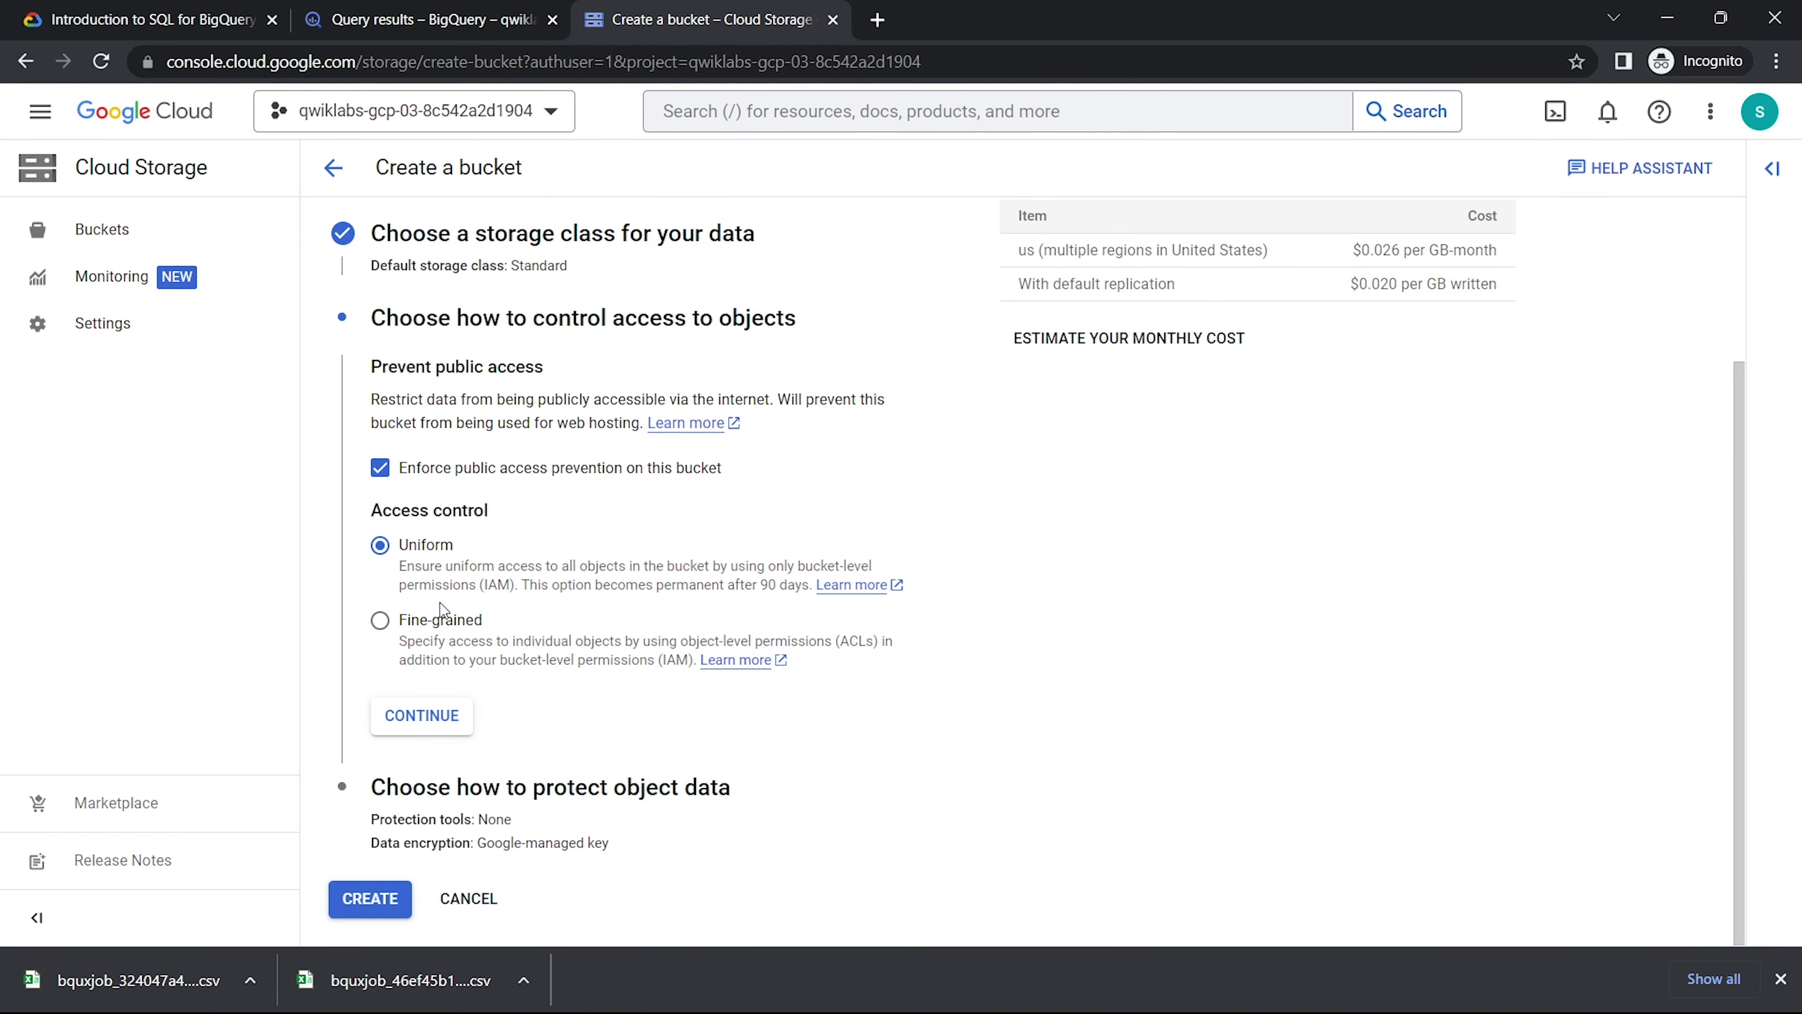
left_click(380, 620)
left_click(381, 468)
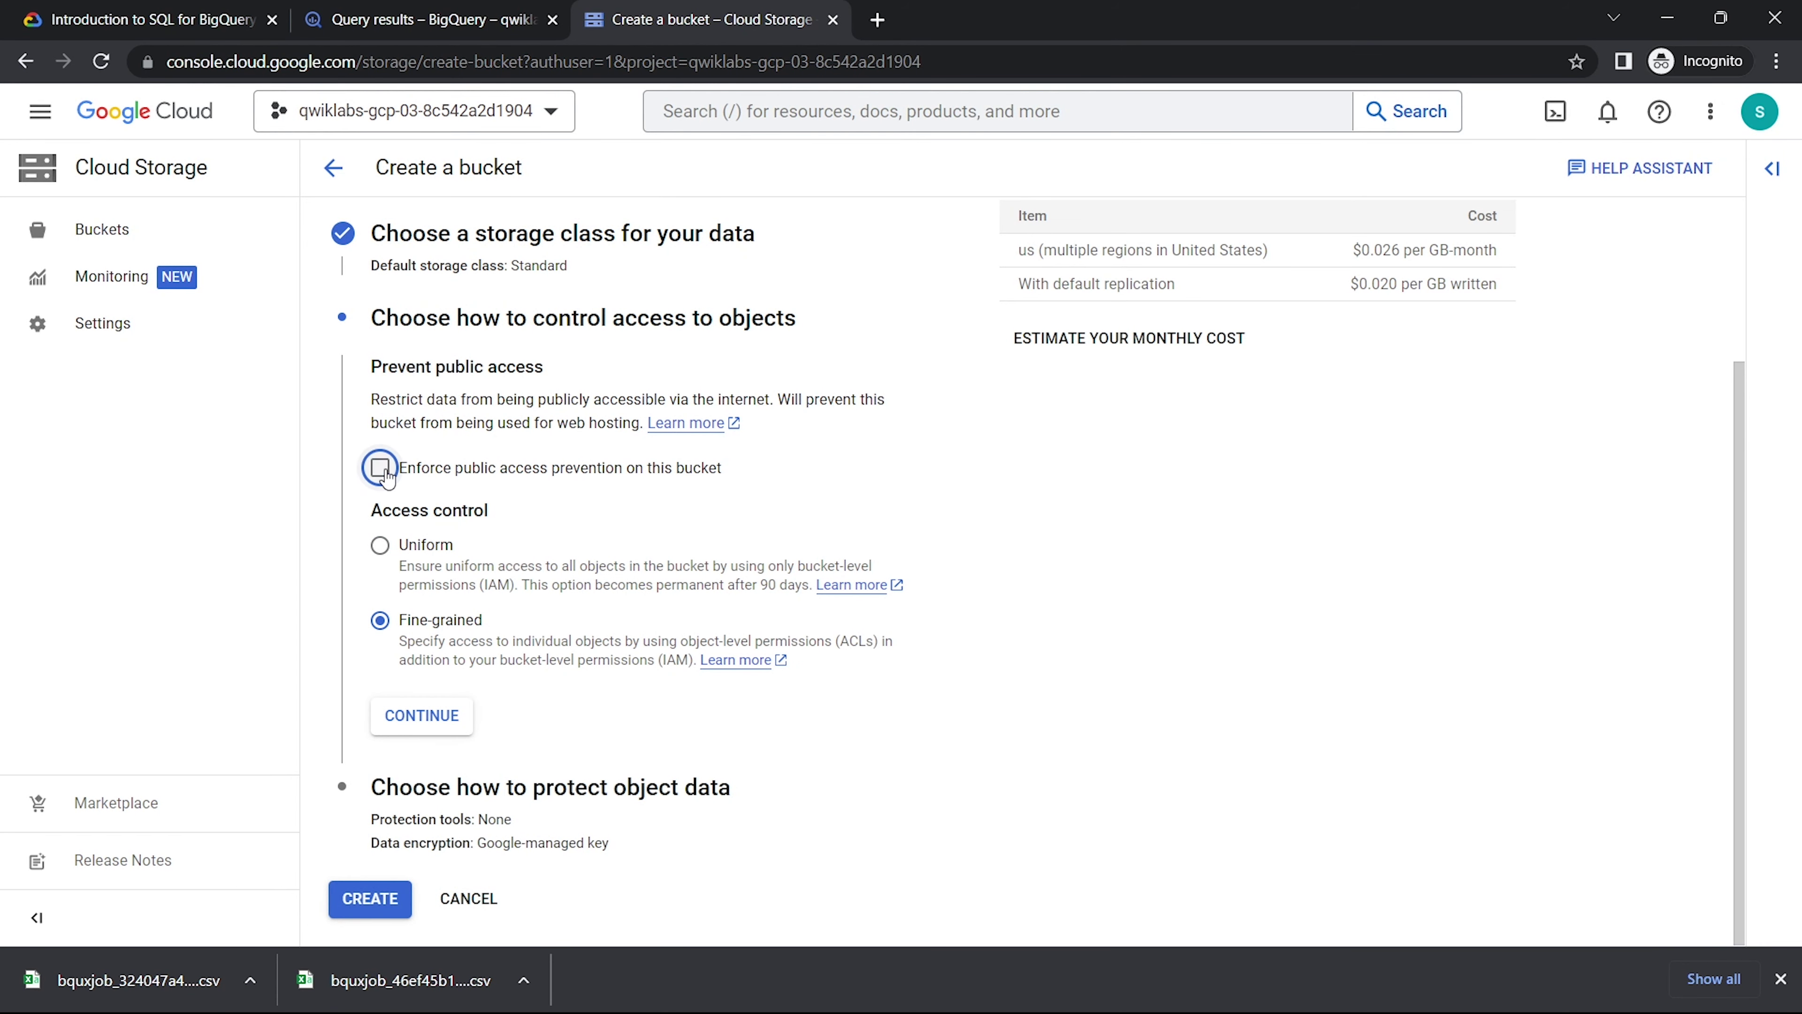
left_click(422, 715)
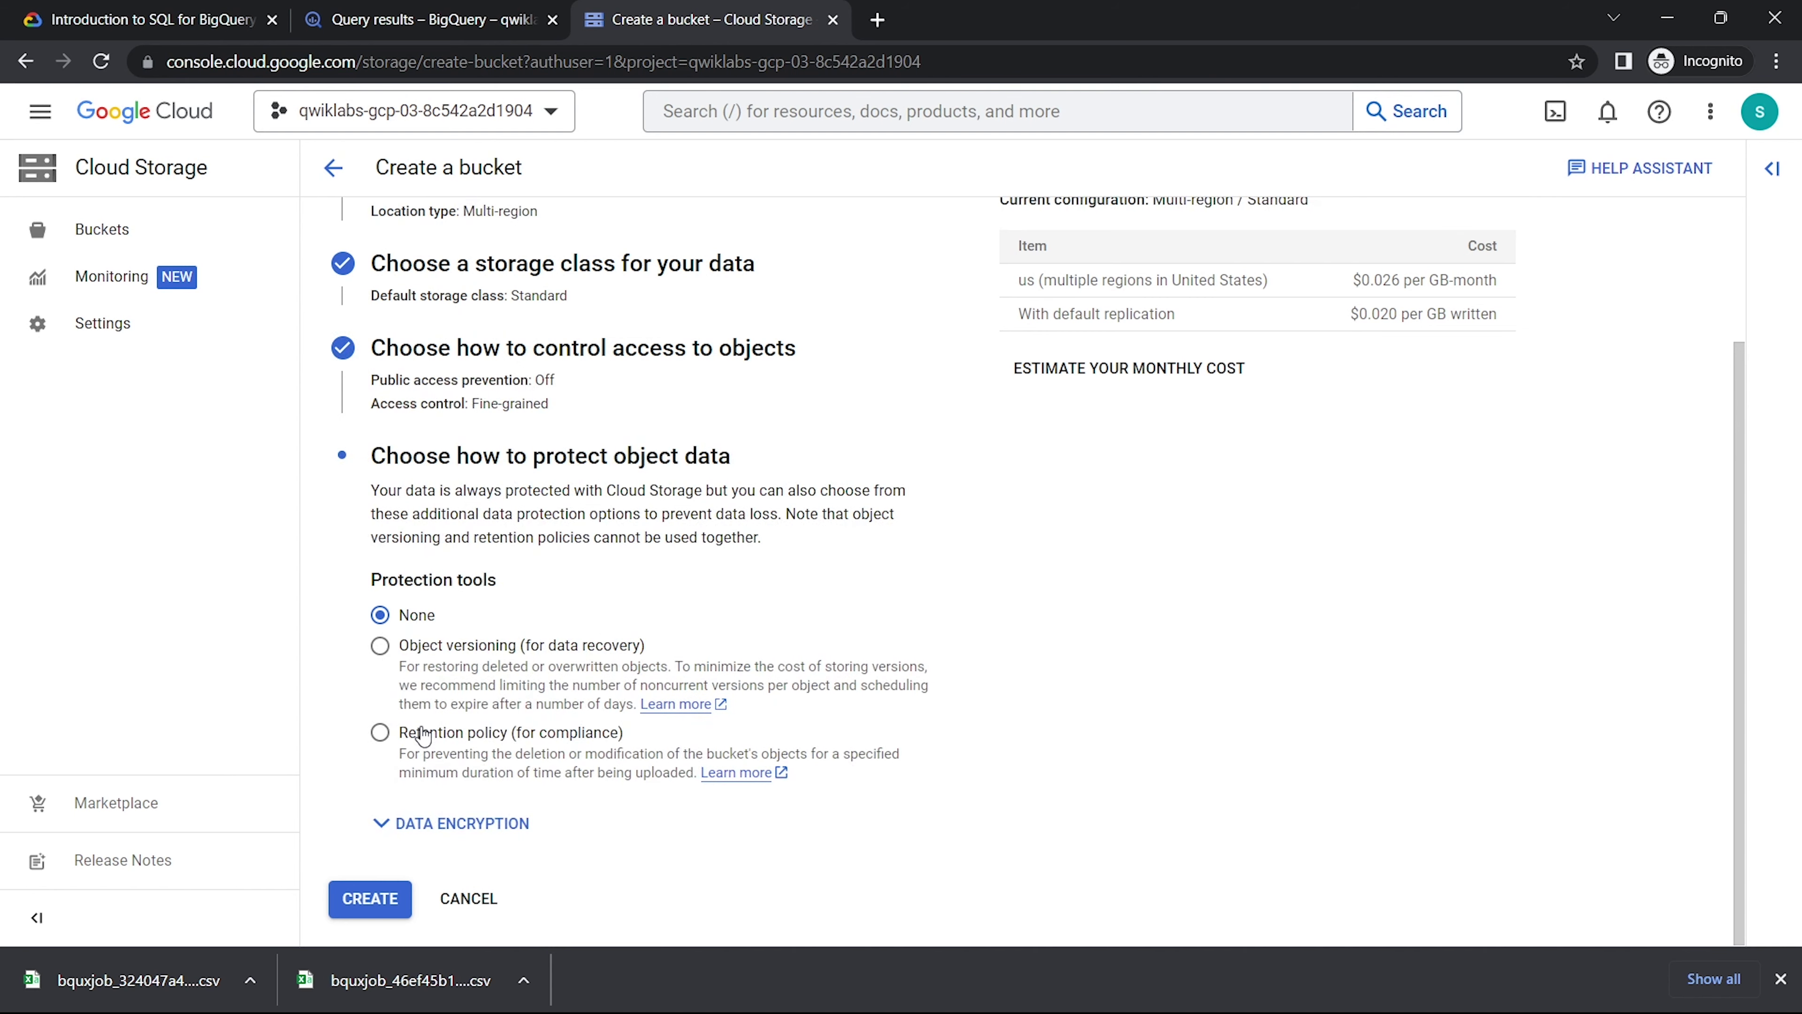
- Create the bucket without protection tools and upload the two exported bquxjob CSV files from Downloads to it
left_click(372, 899)
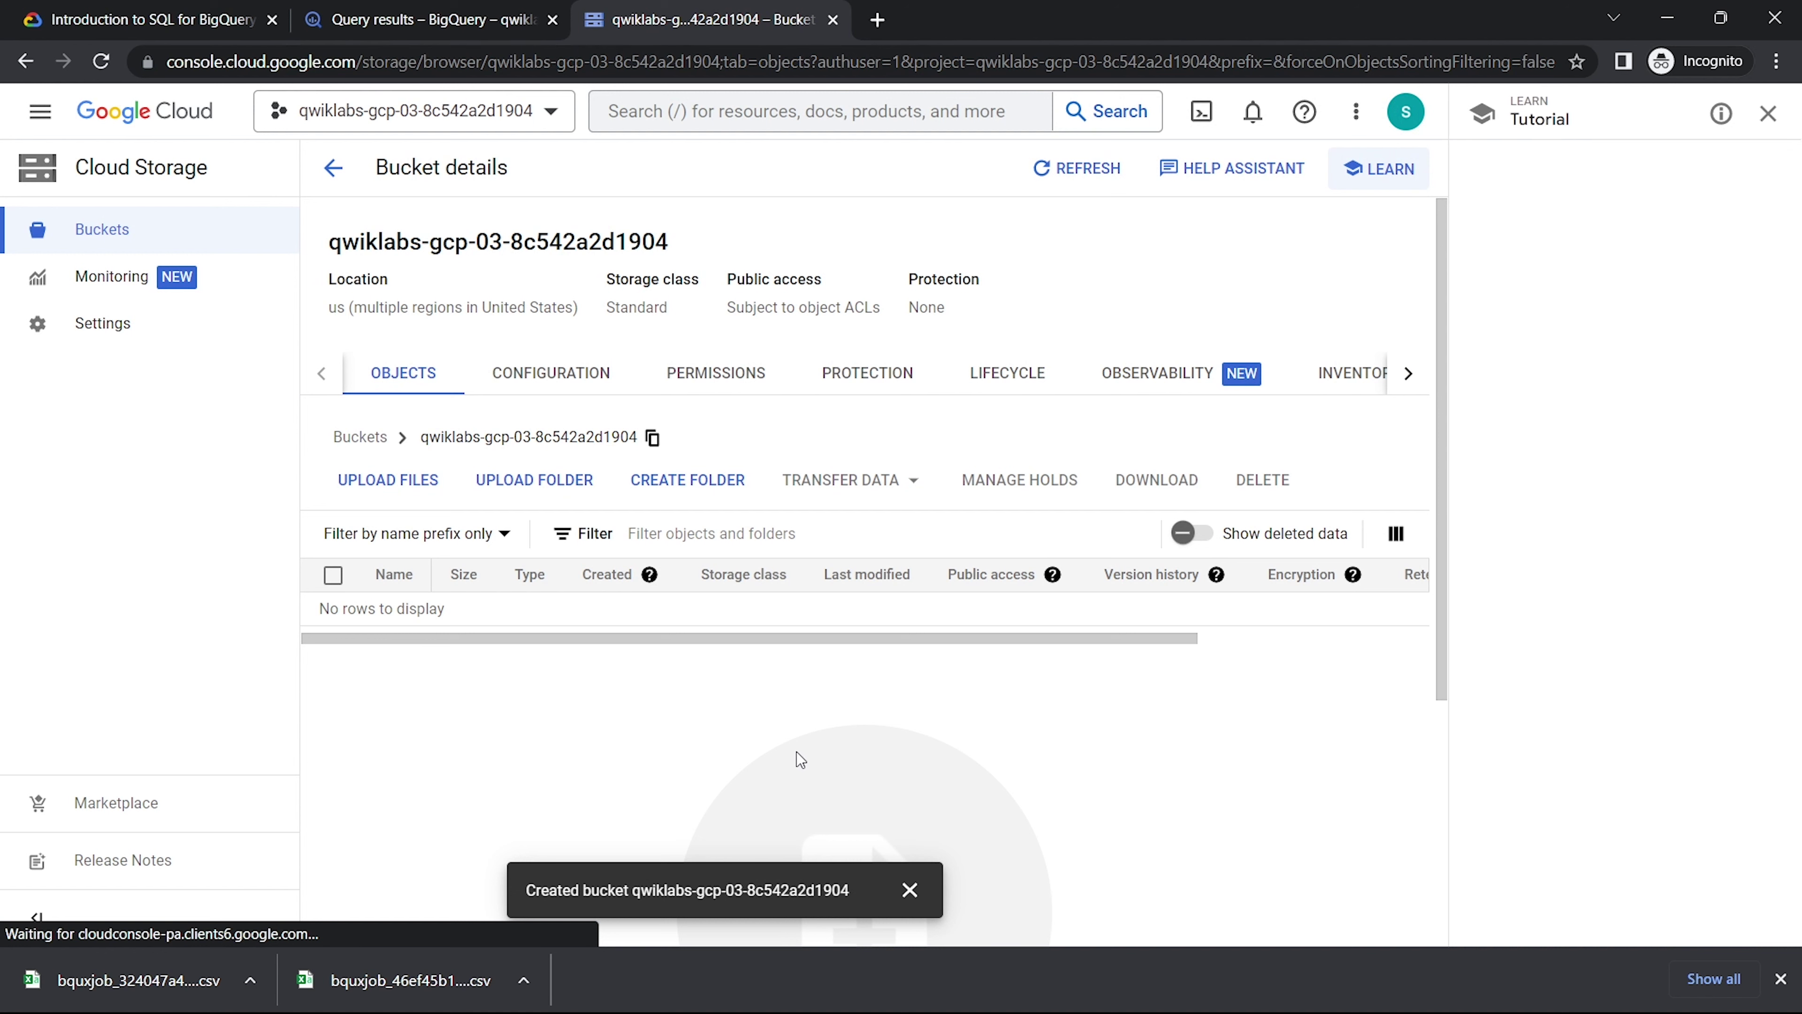
left_click(1768, 113)
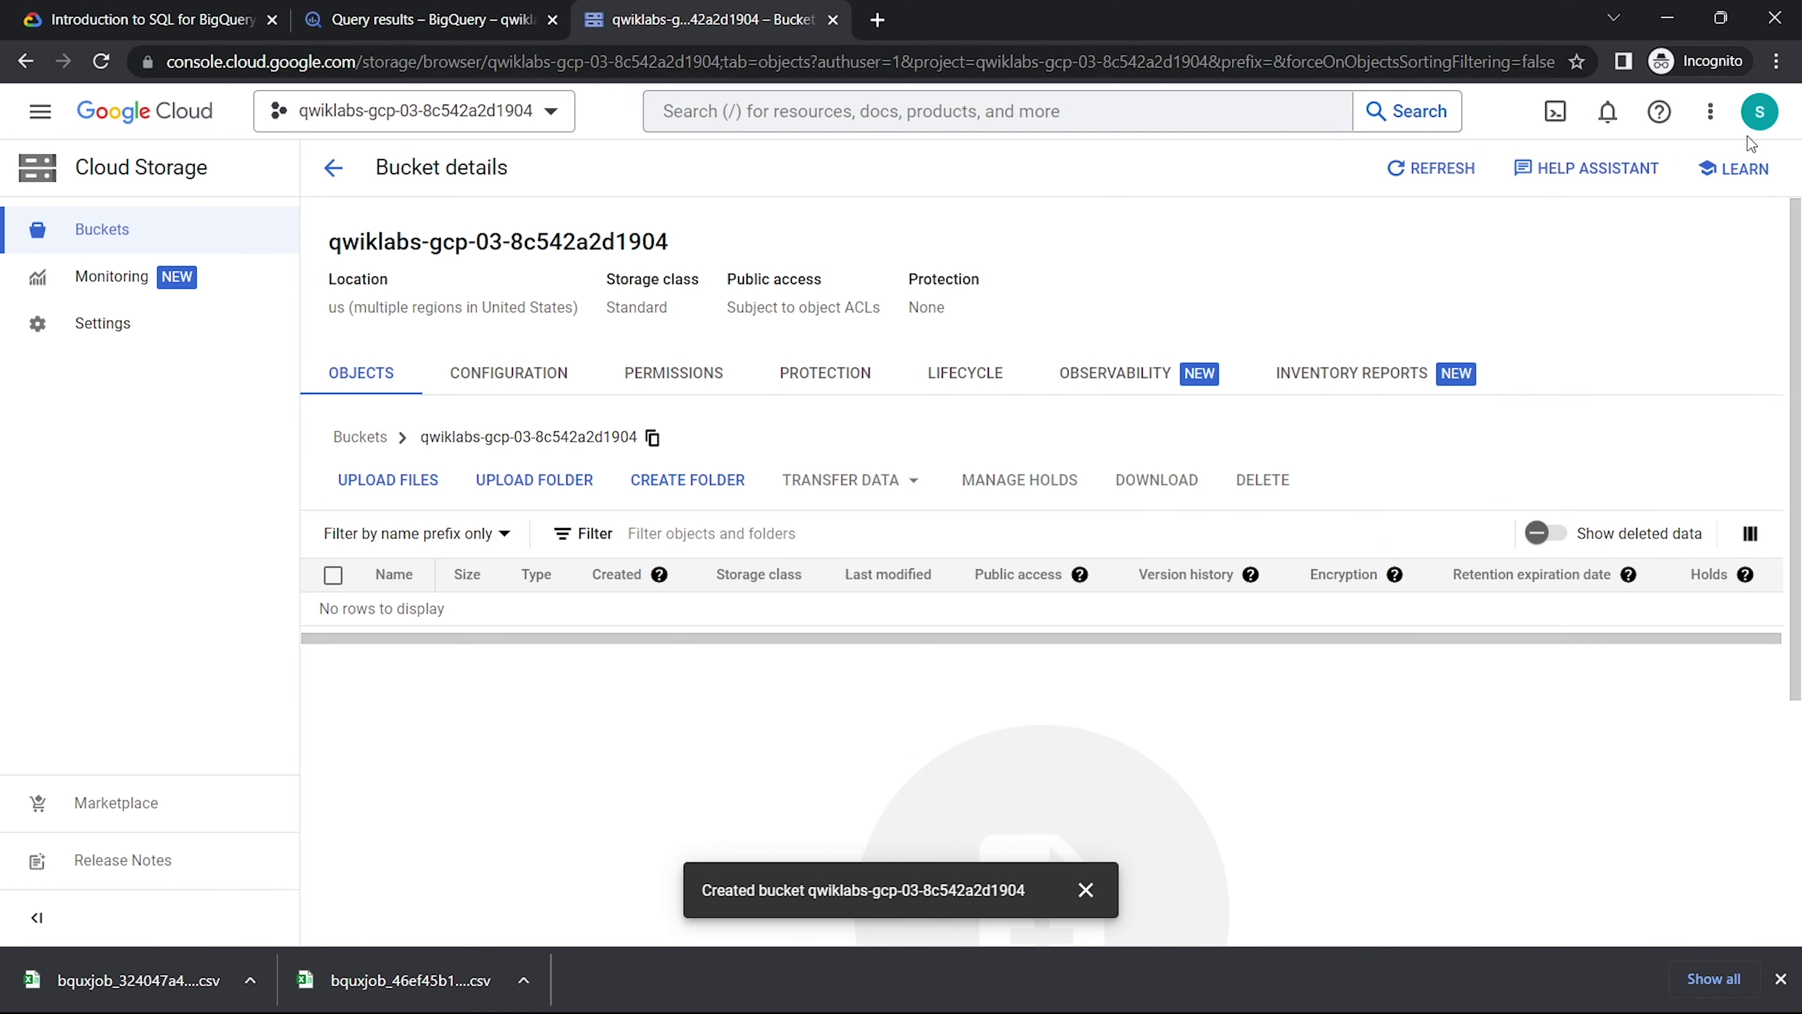
left_click(400, 474)
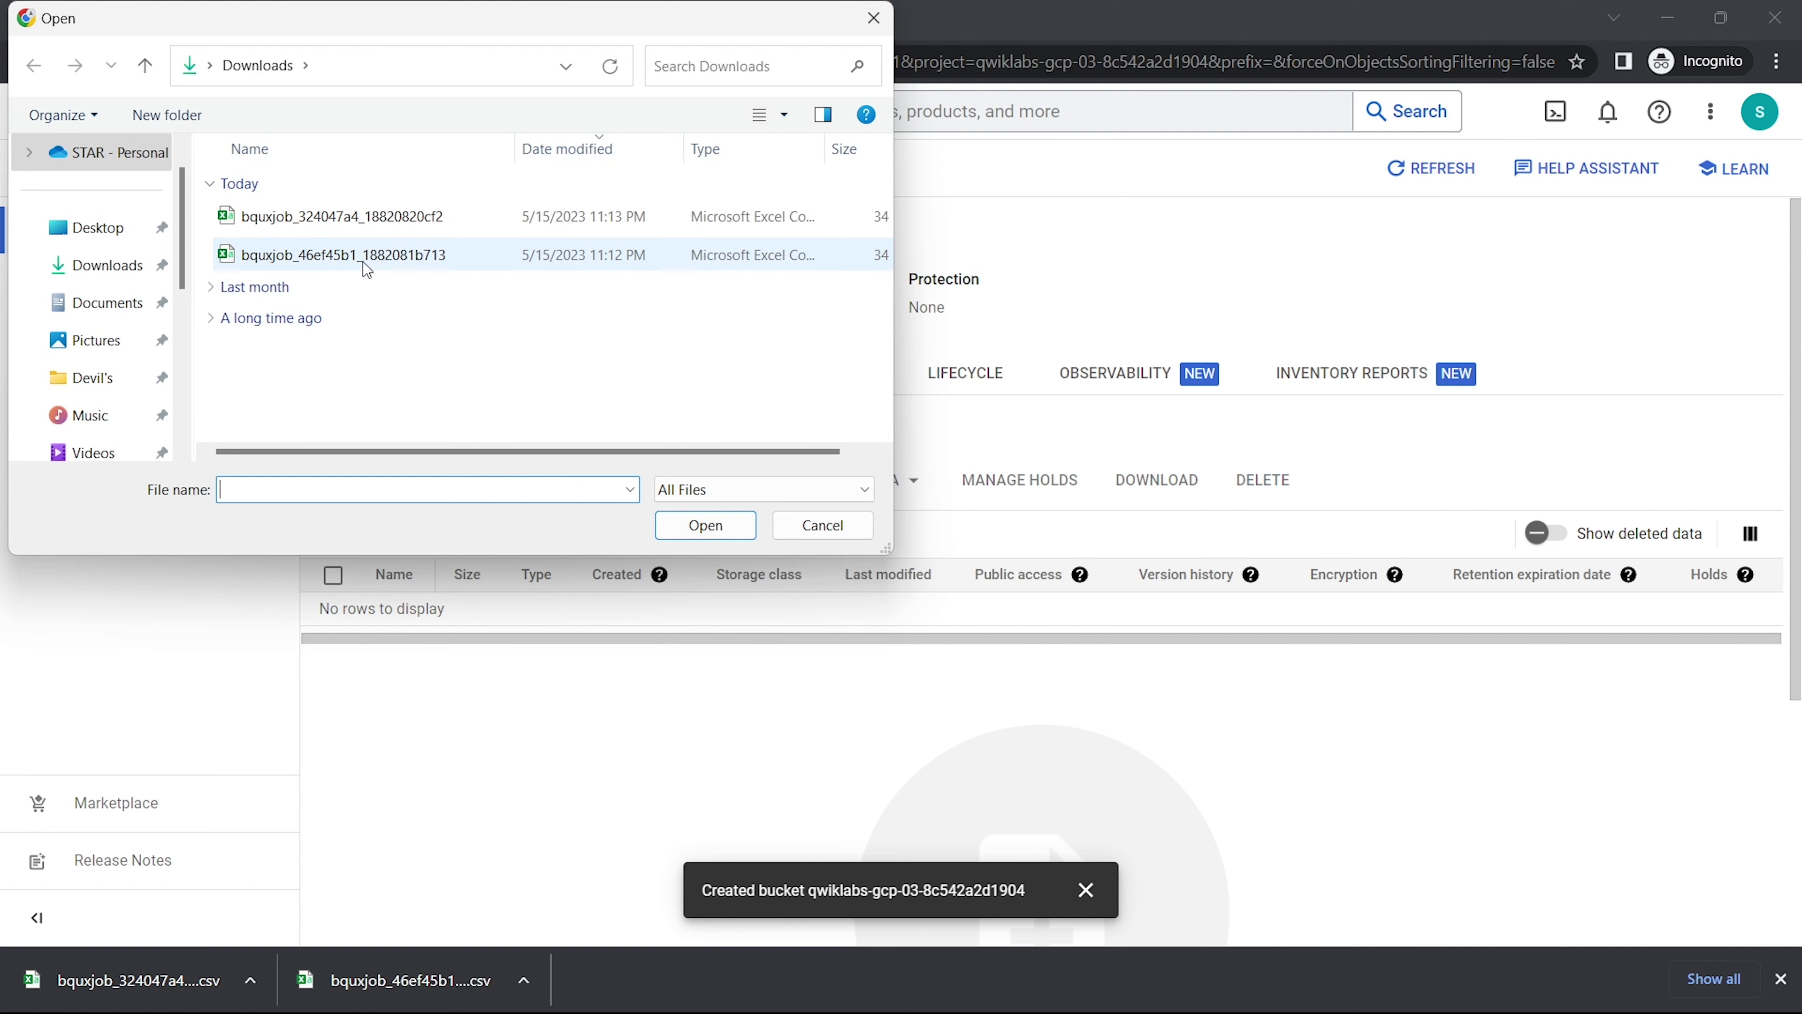
left_click(354, 218)
left_click(362, 243, "ctrl")
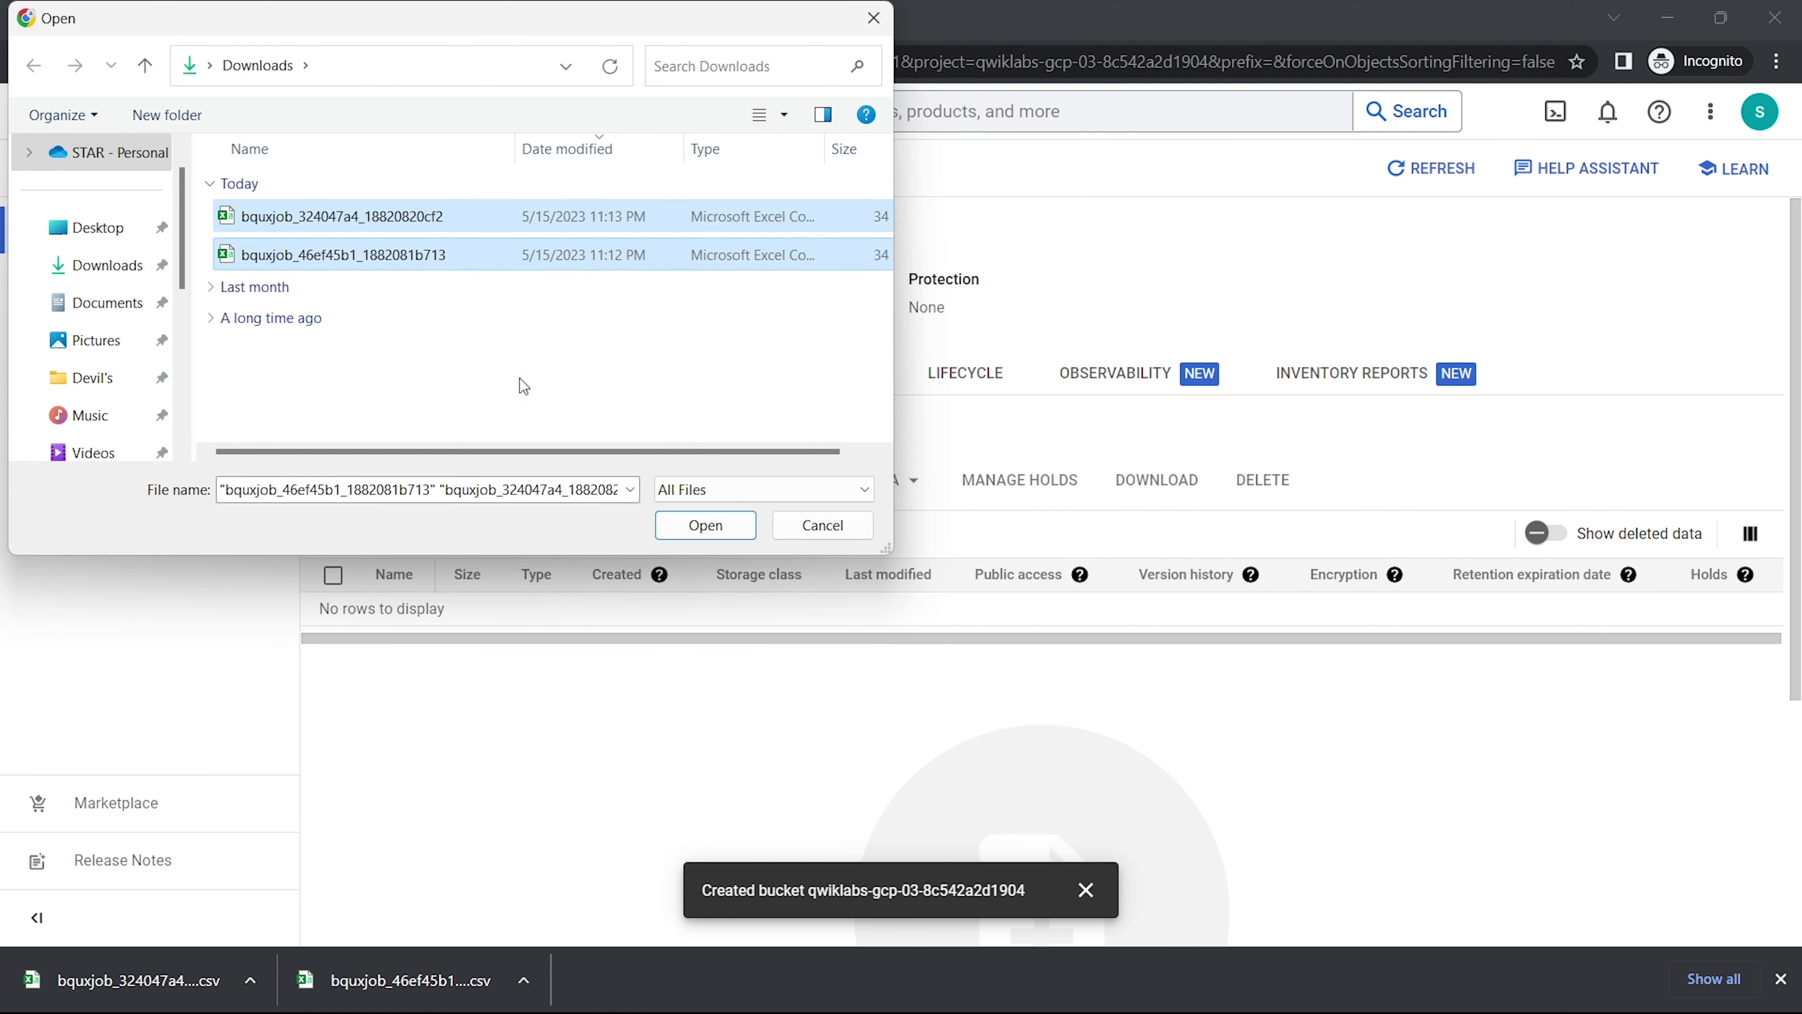
left_click(705, 523)
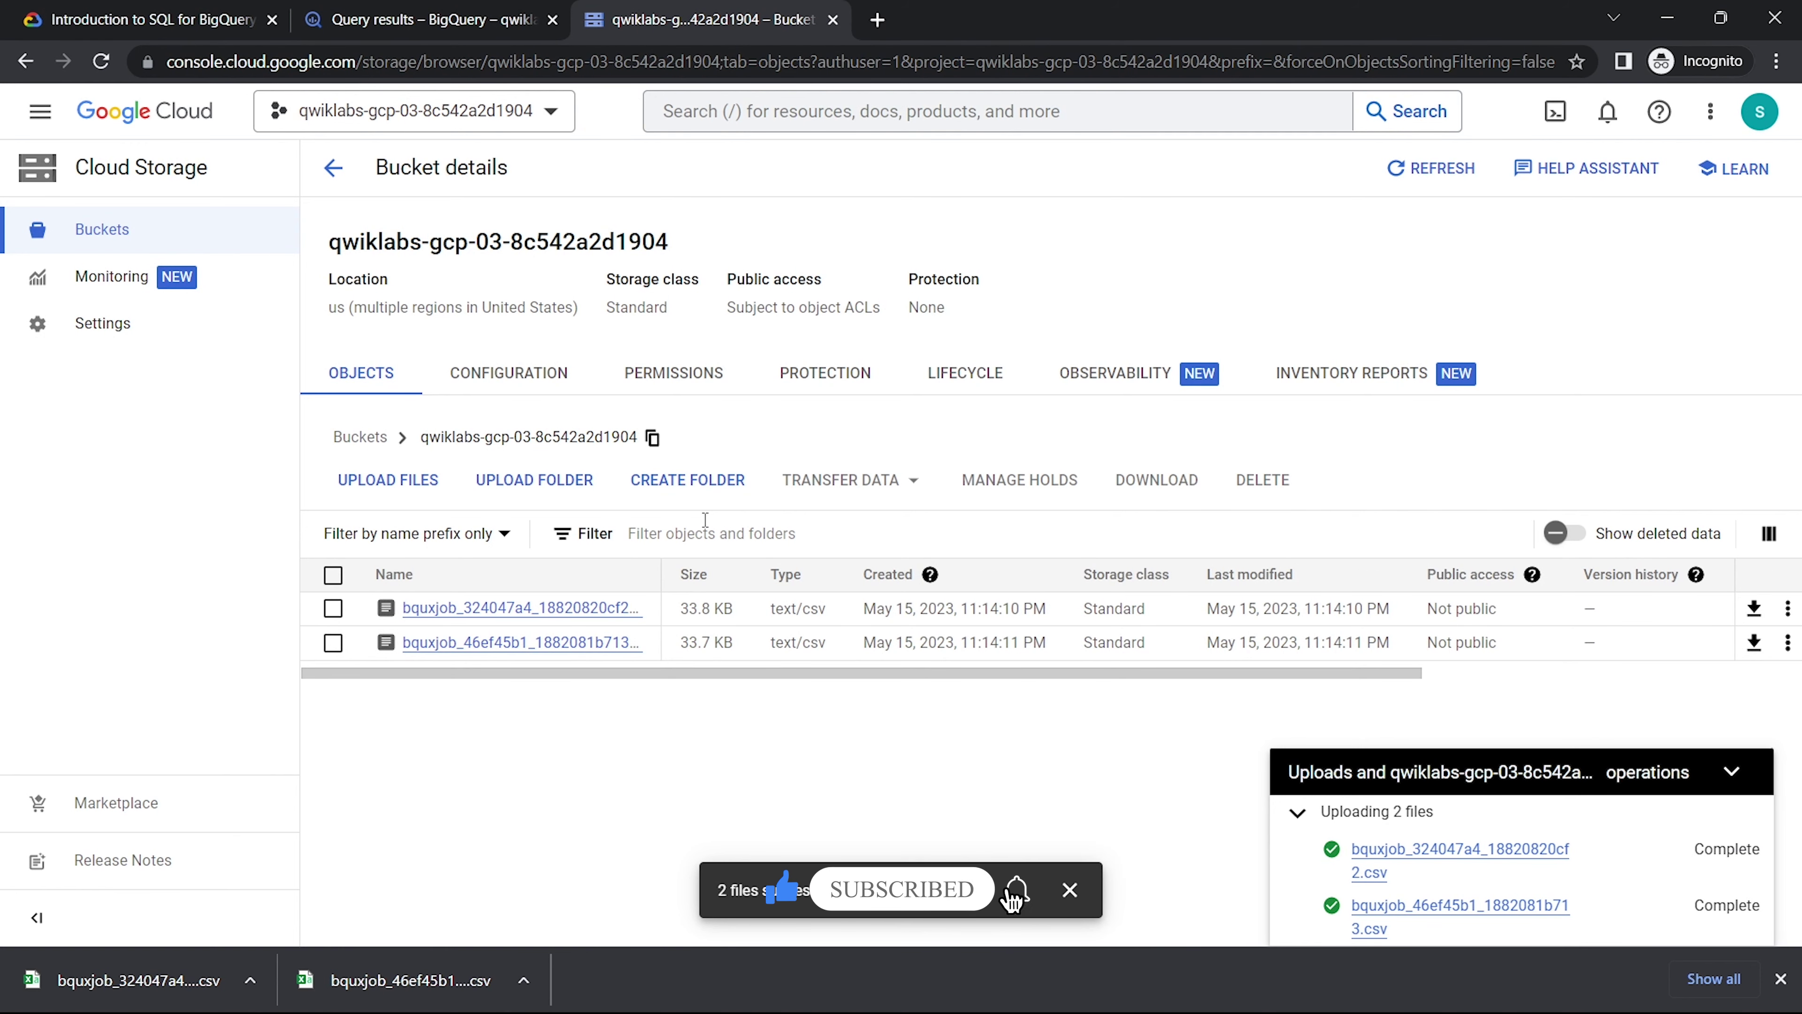
- Return to the lab page and check progress for "Create a cloud storage bucket"
left_click(200, 5)
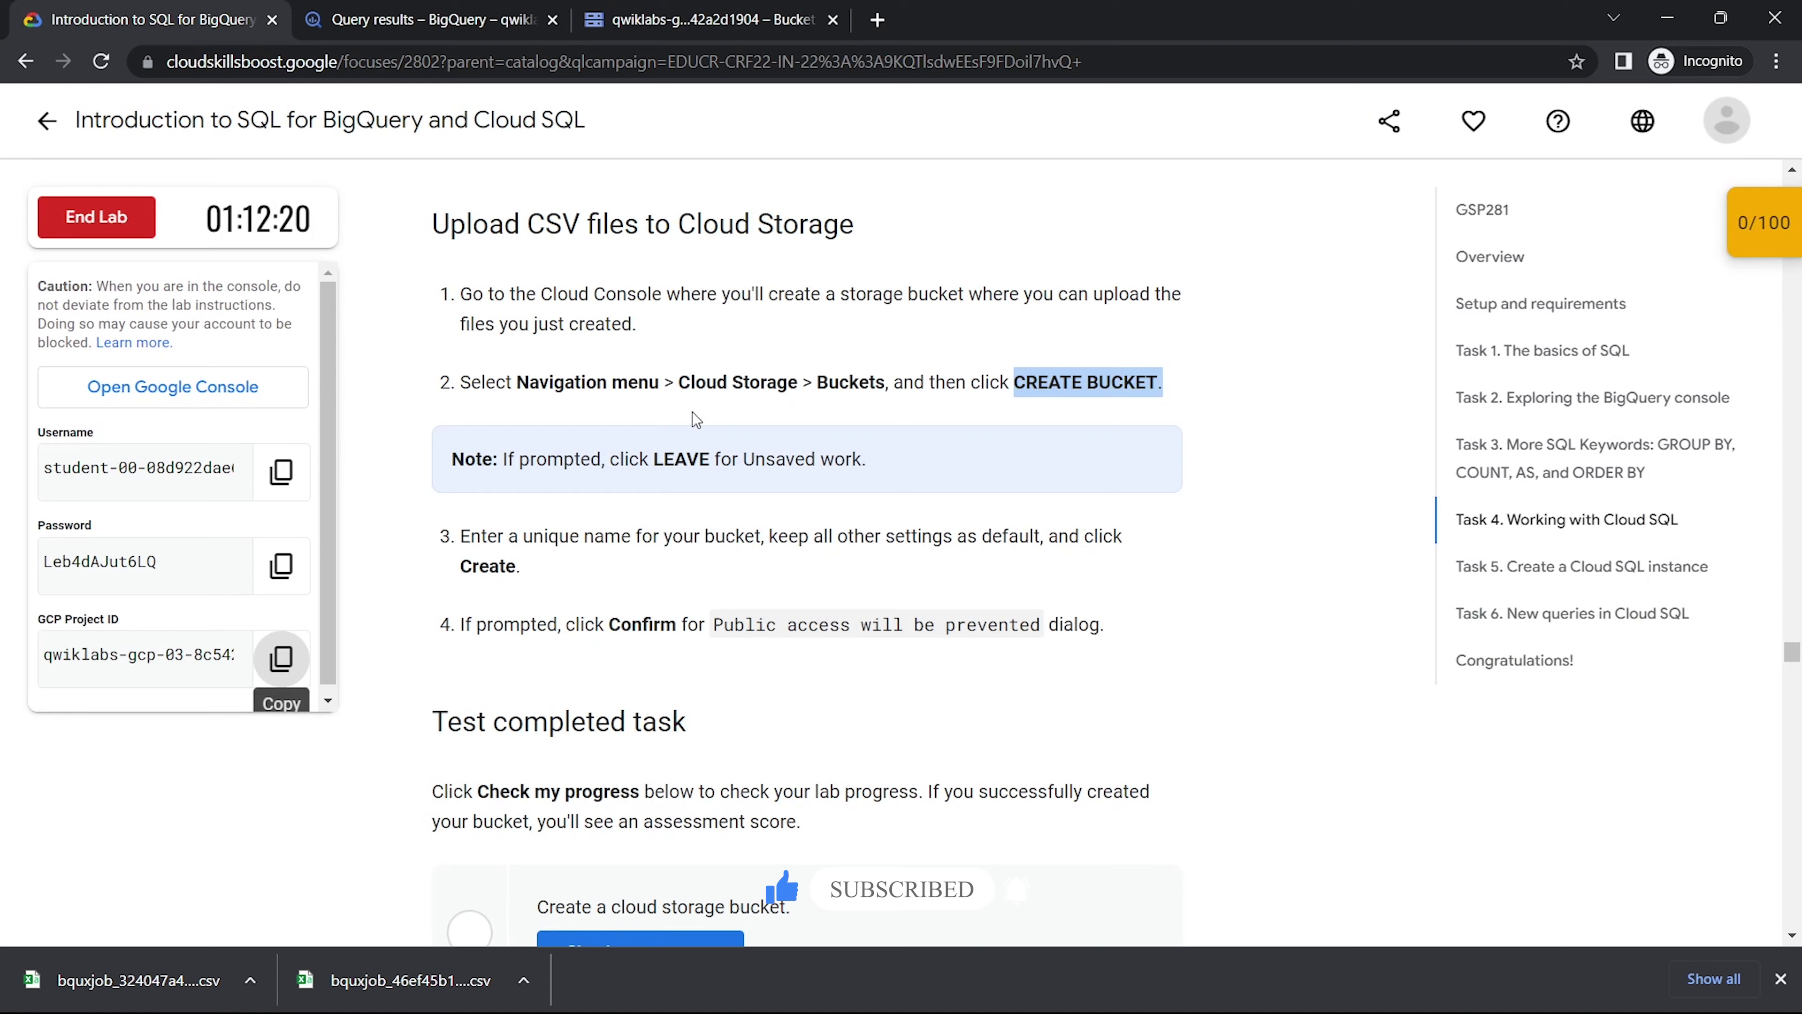
scroll(692, 411, "down", 4)
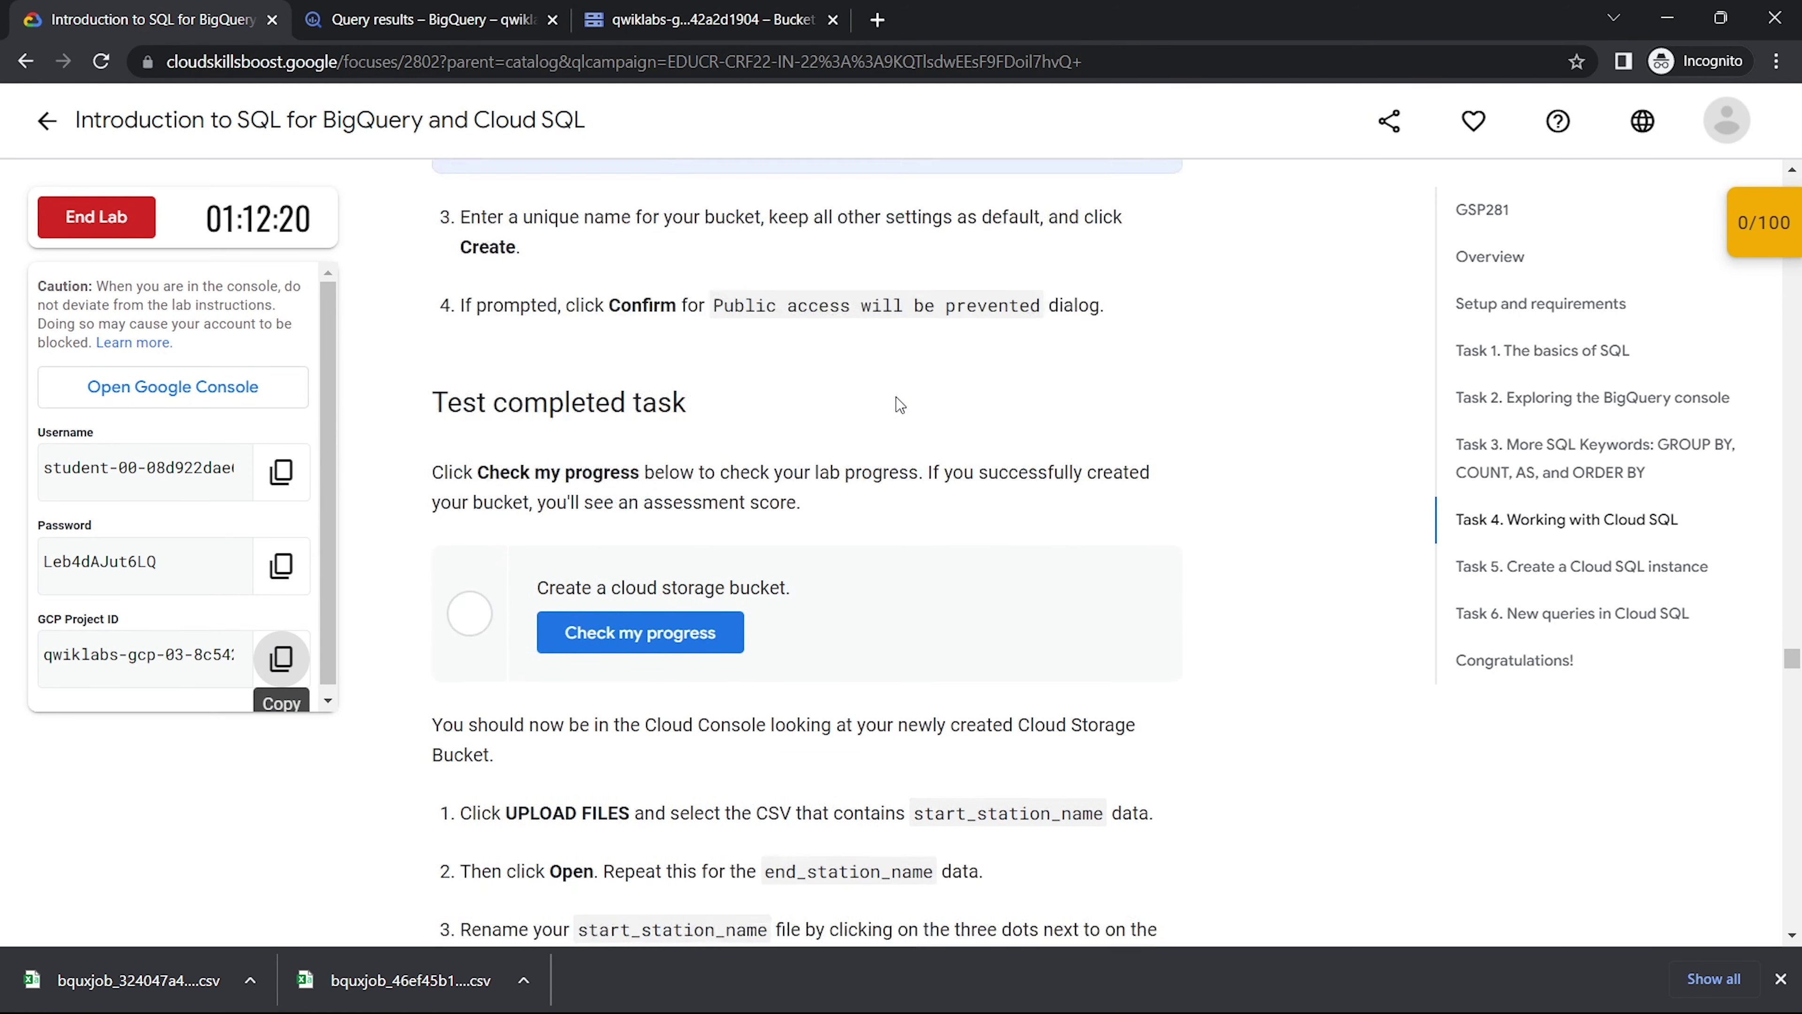
left_click(691, 572)
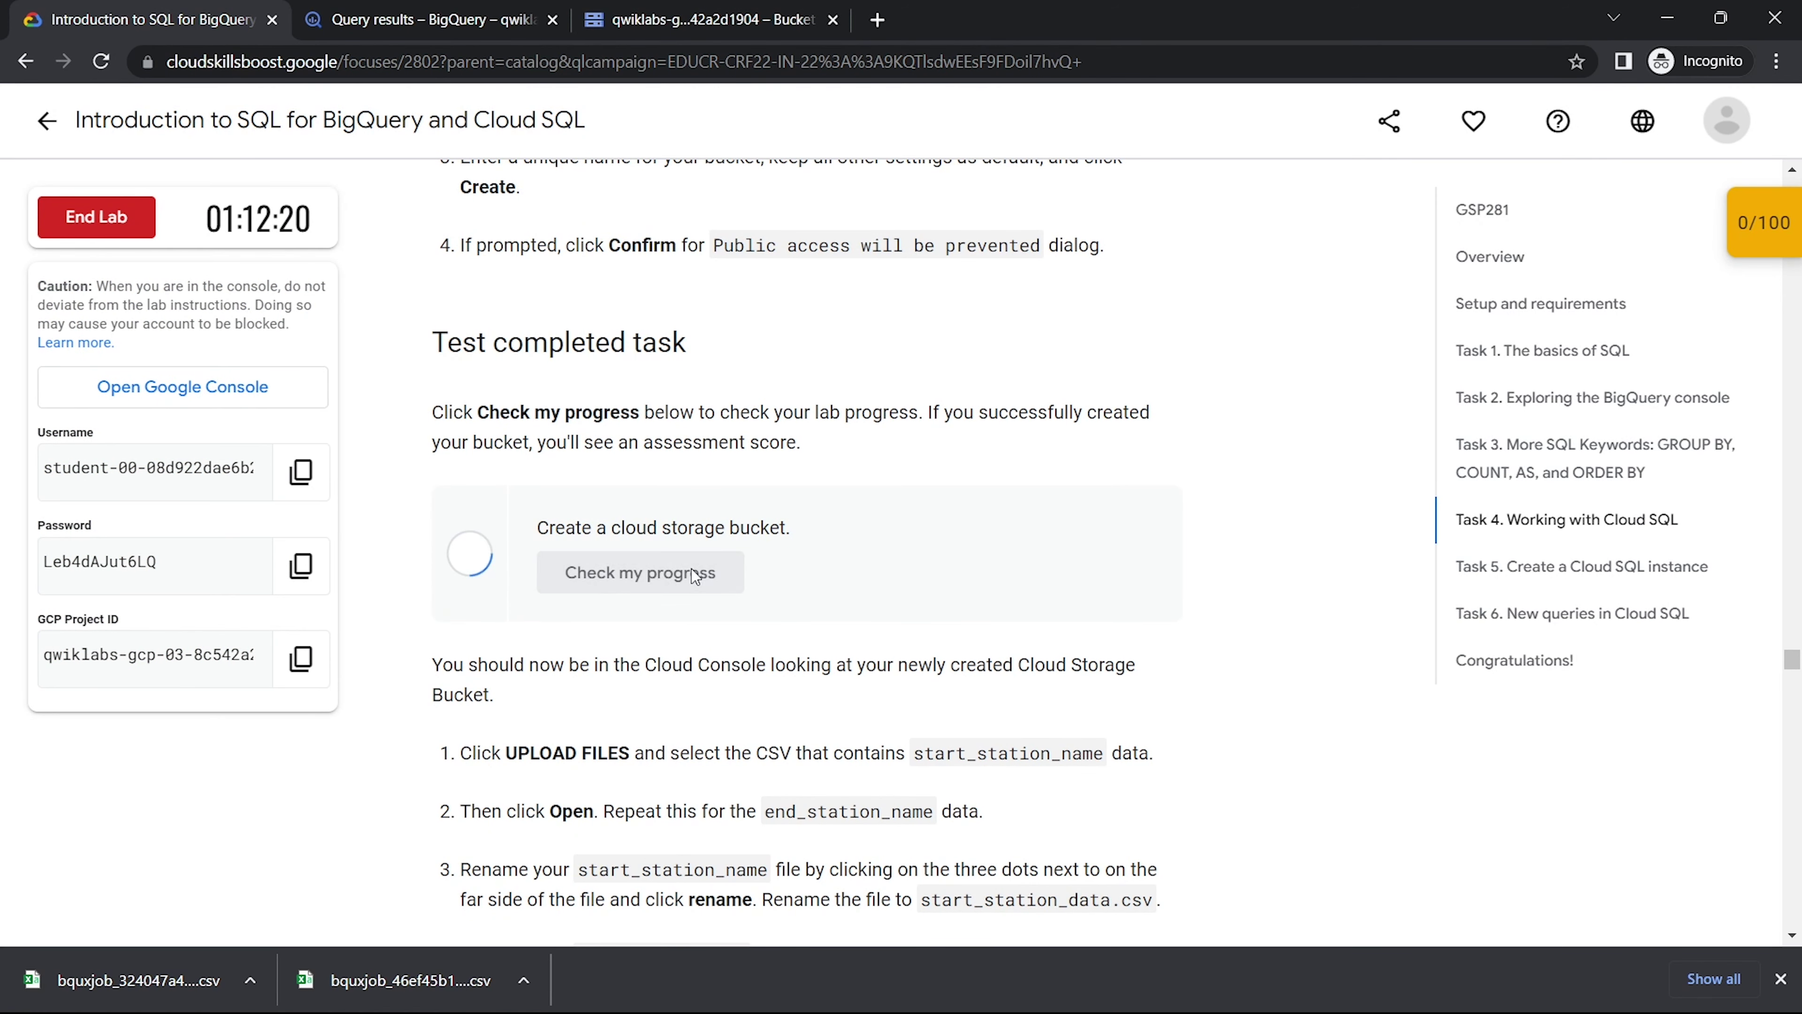
- Copy start_station_name from the lab instructions and rename the bquxjob_324047a4 object in the bucket to start_station_name.csv
scroll(691, 569, "down", 5)
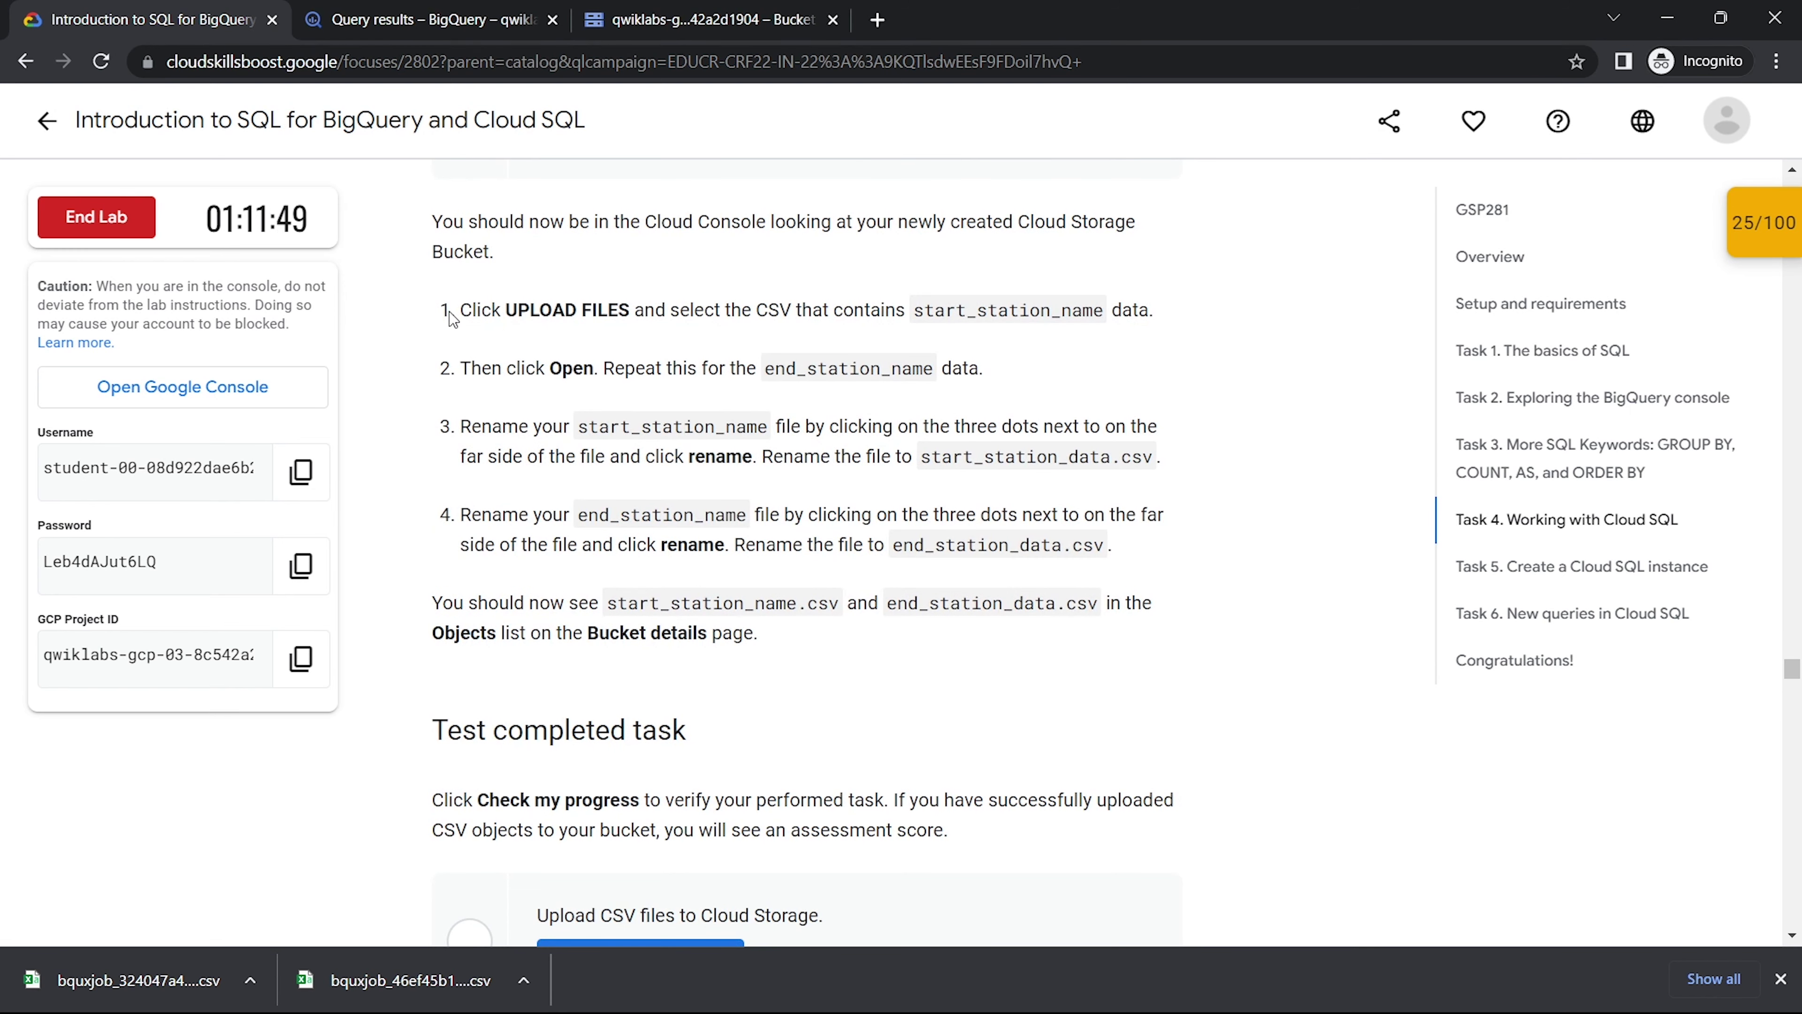
left_click_drag(459, 310, 726, 309)
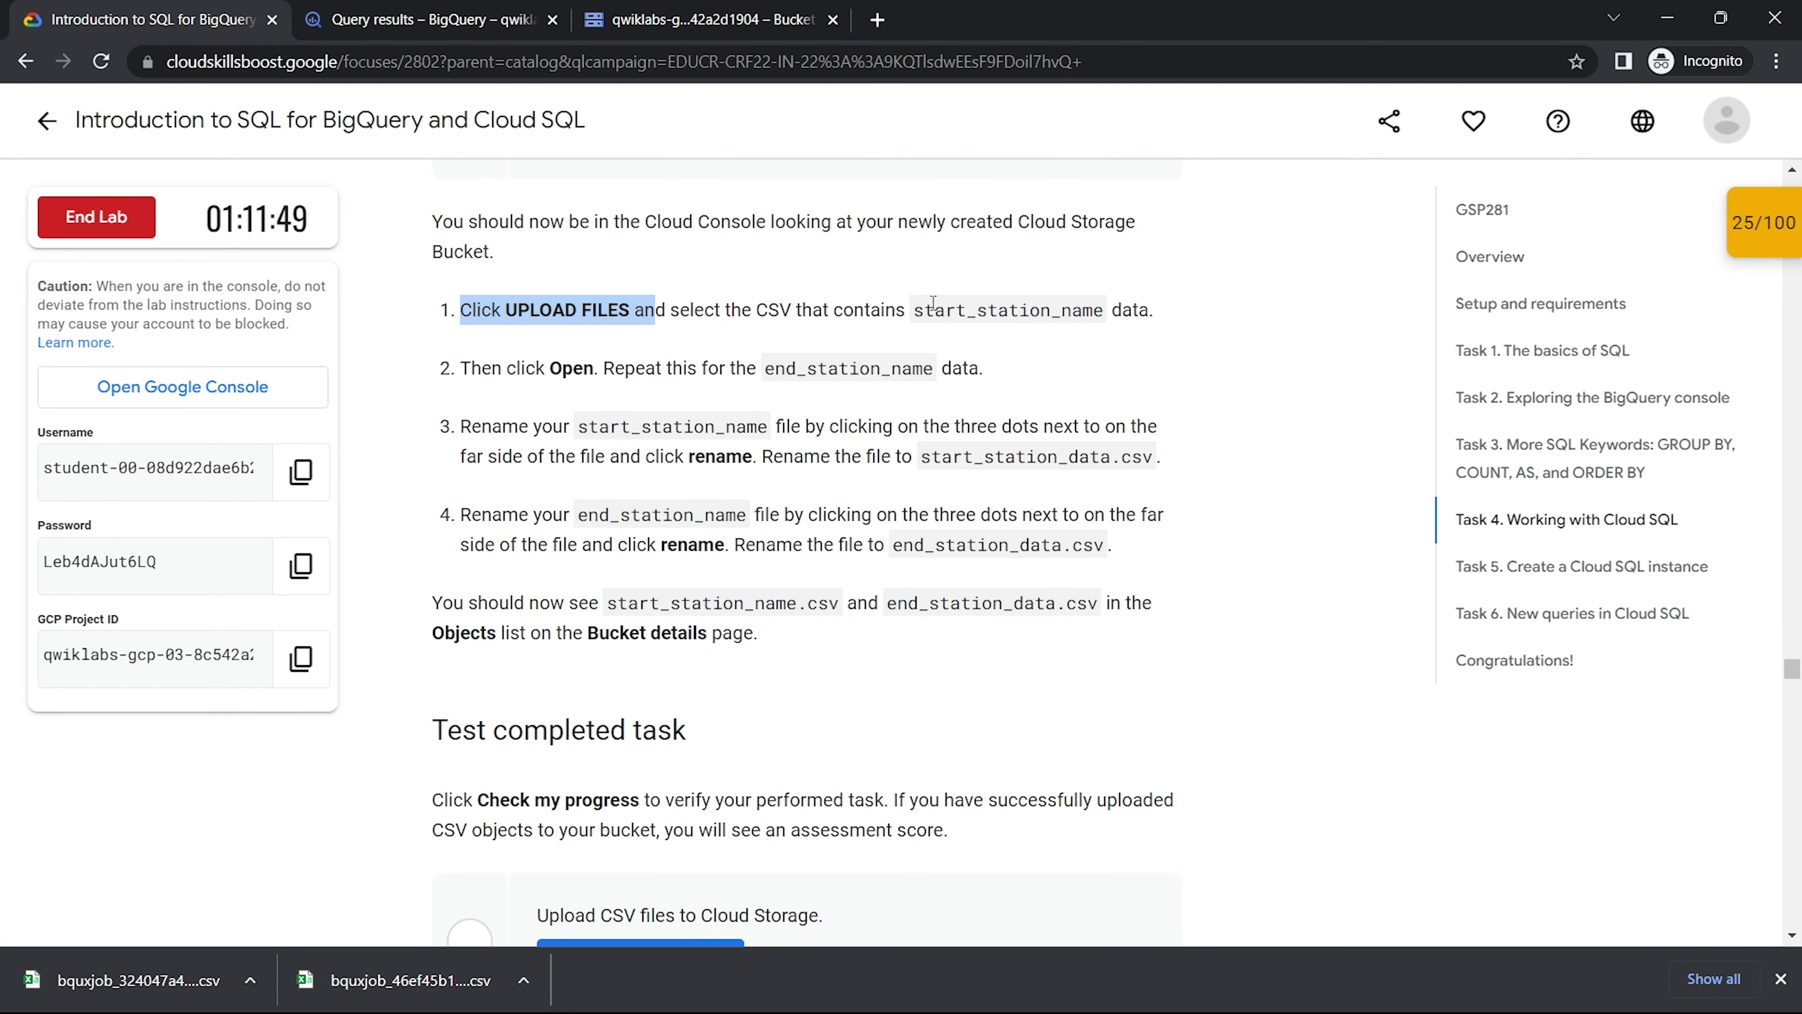
left_click_drag(914, 310, 1103, 306)
key("ctrl+c")
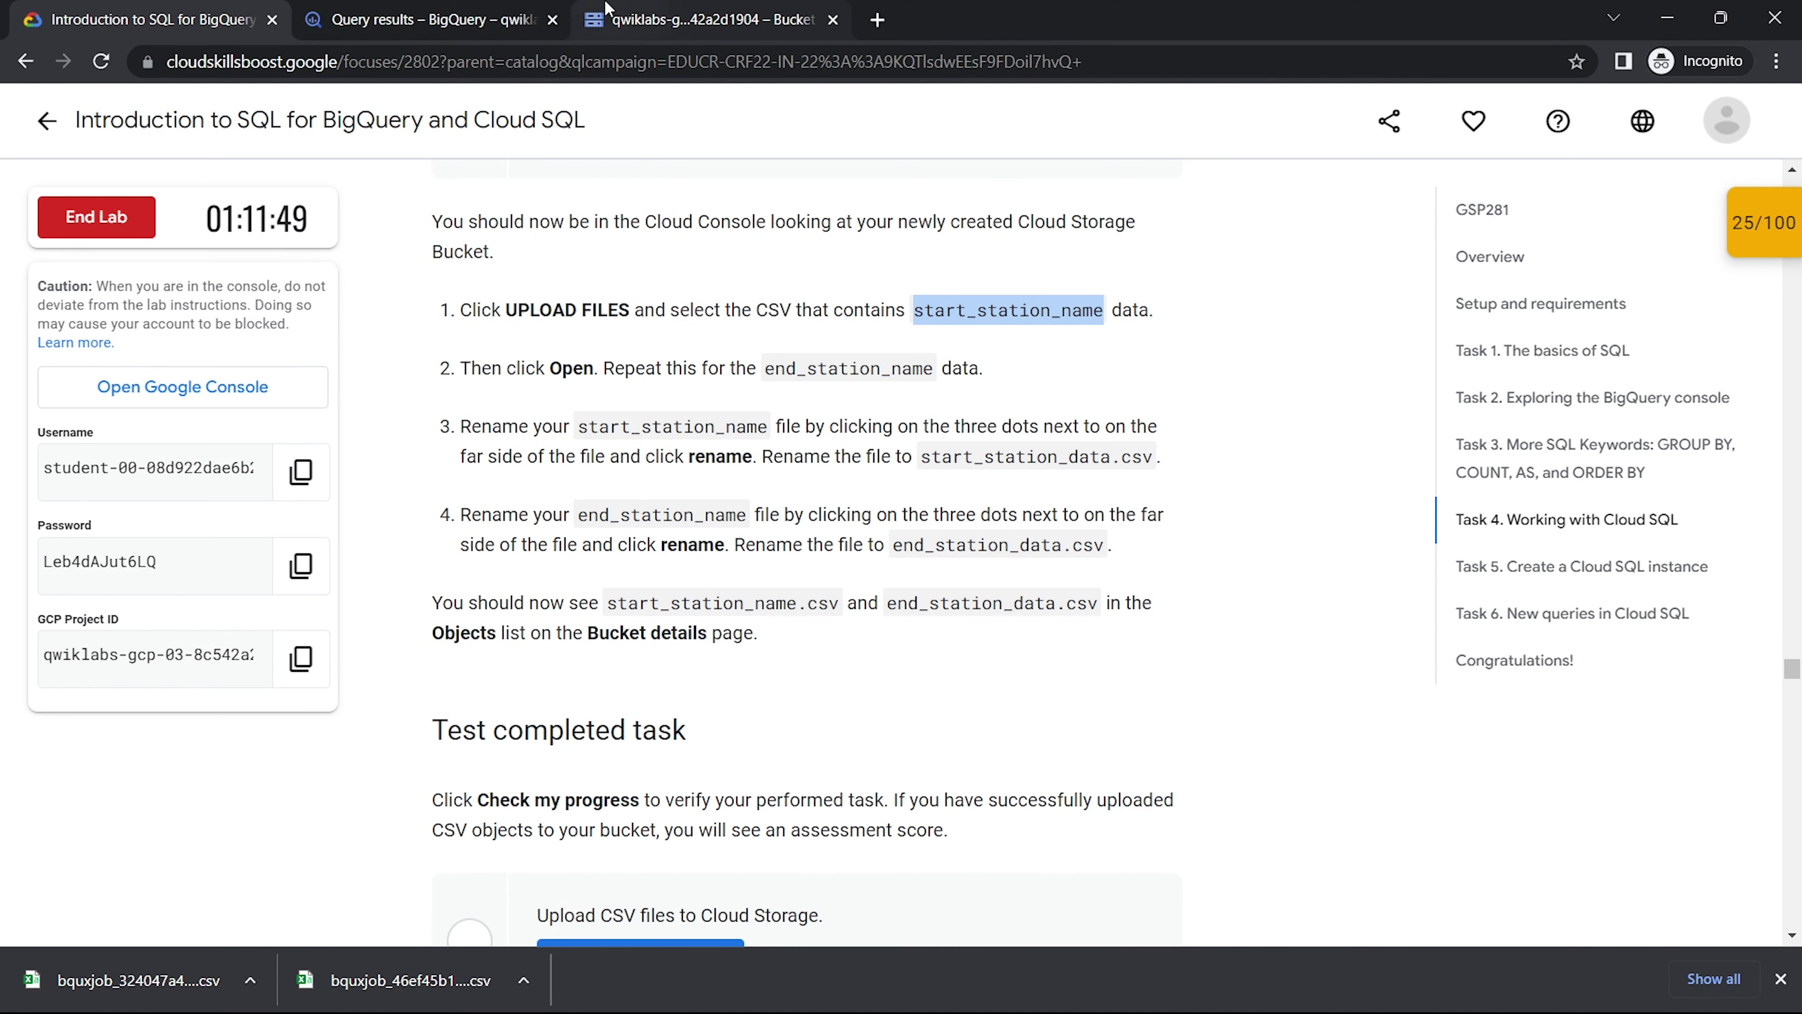
left_click(709, 19)
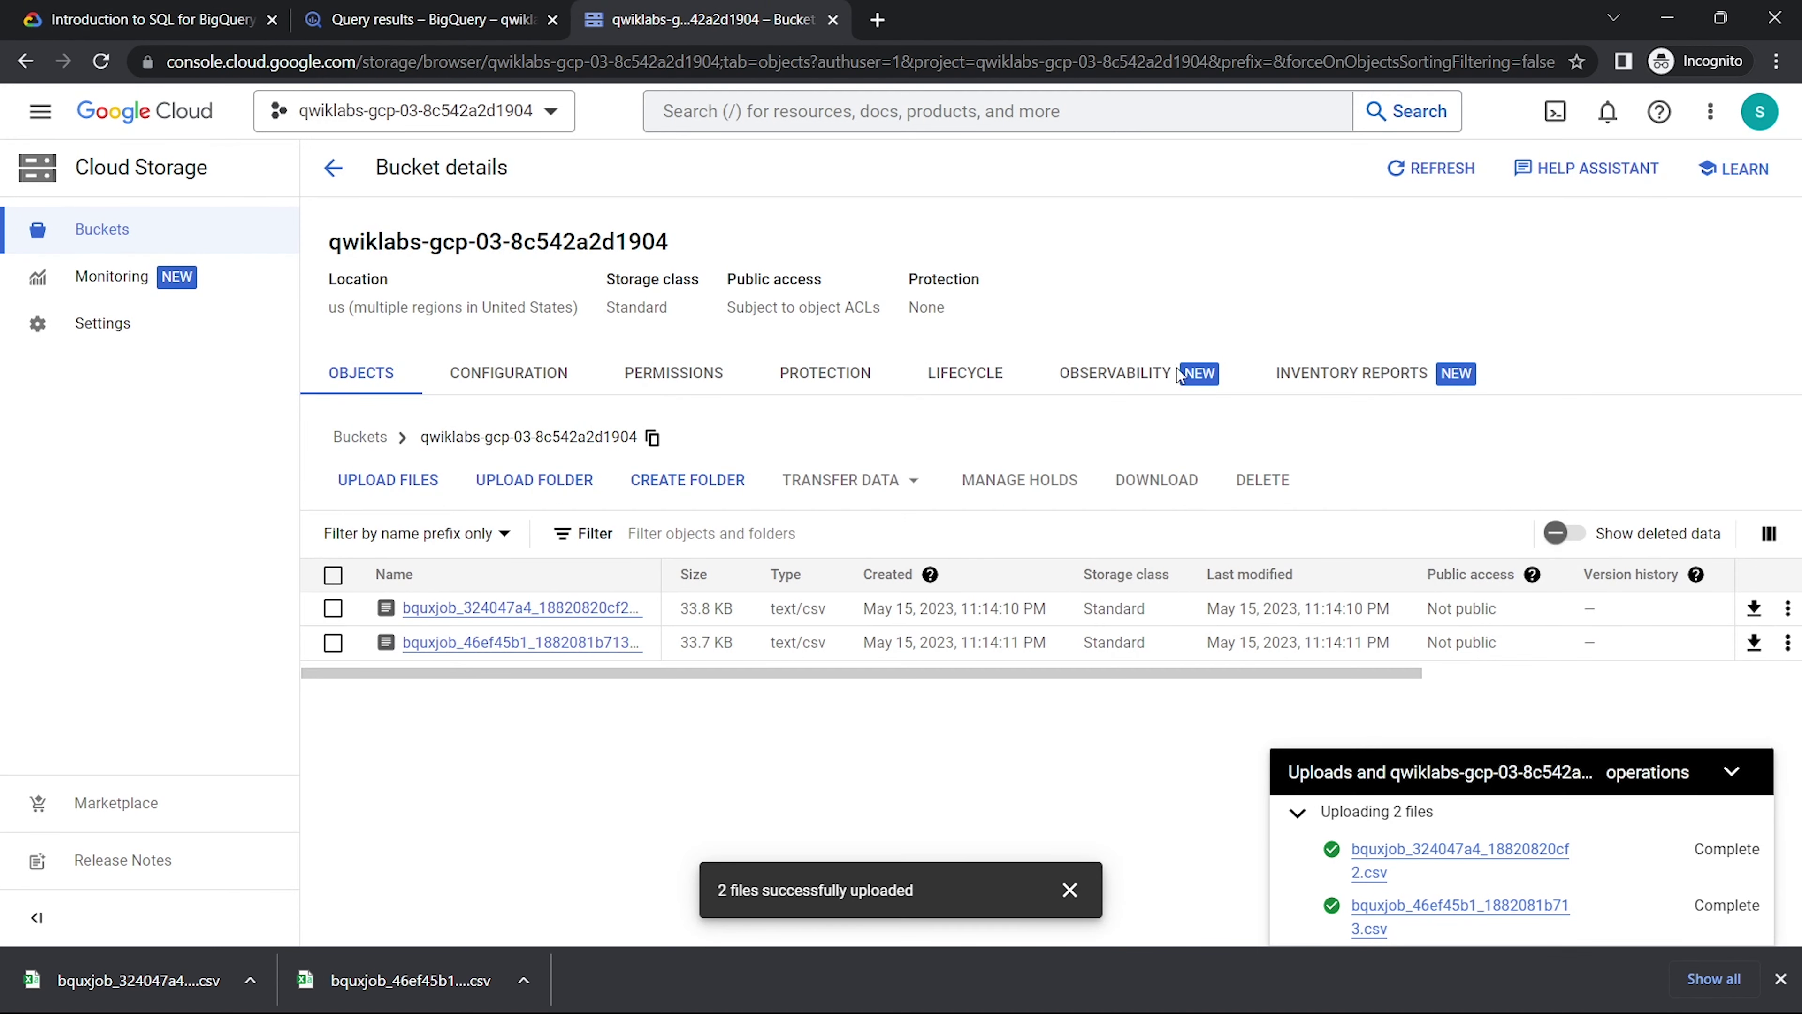
left_click(1787, 608)
left_click(1563, 470)
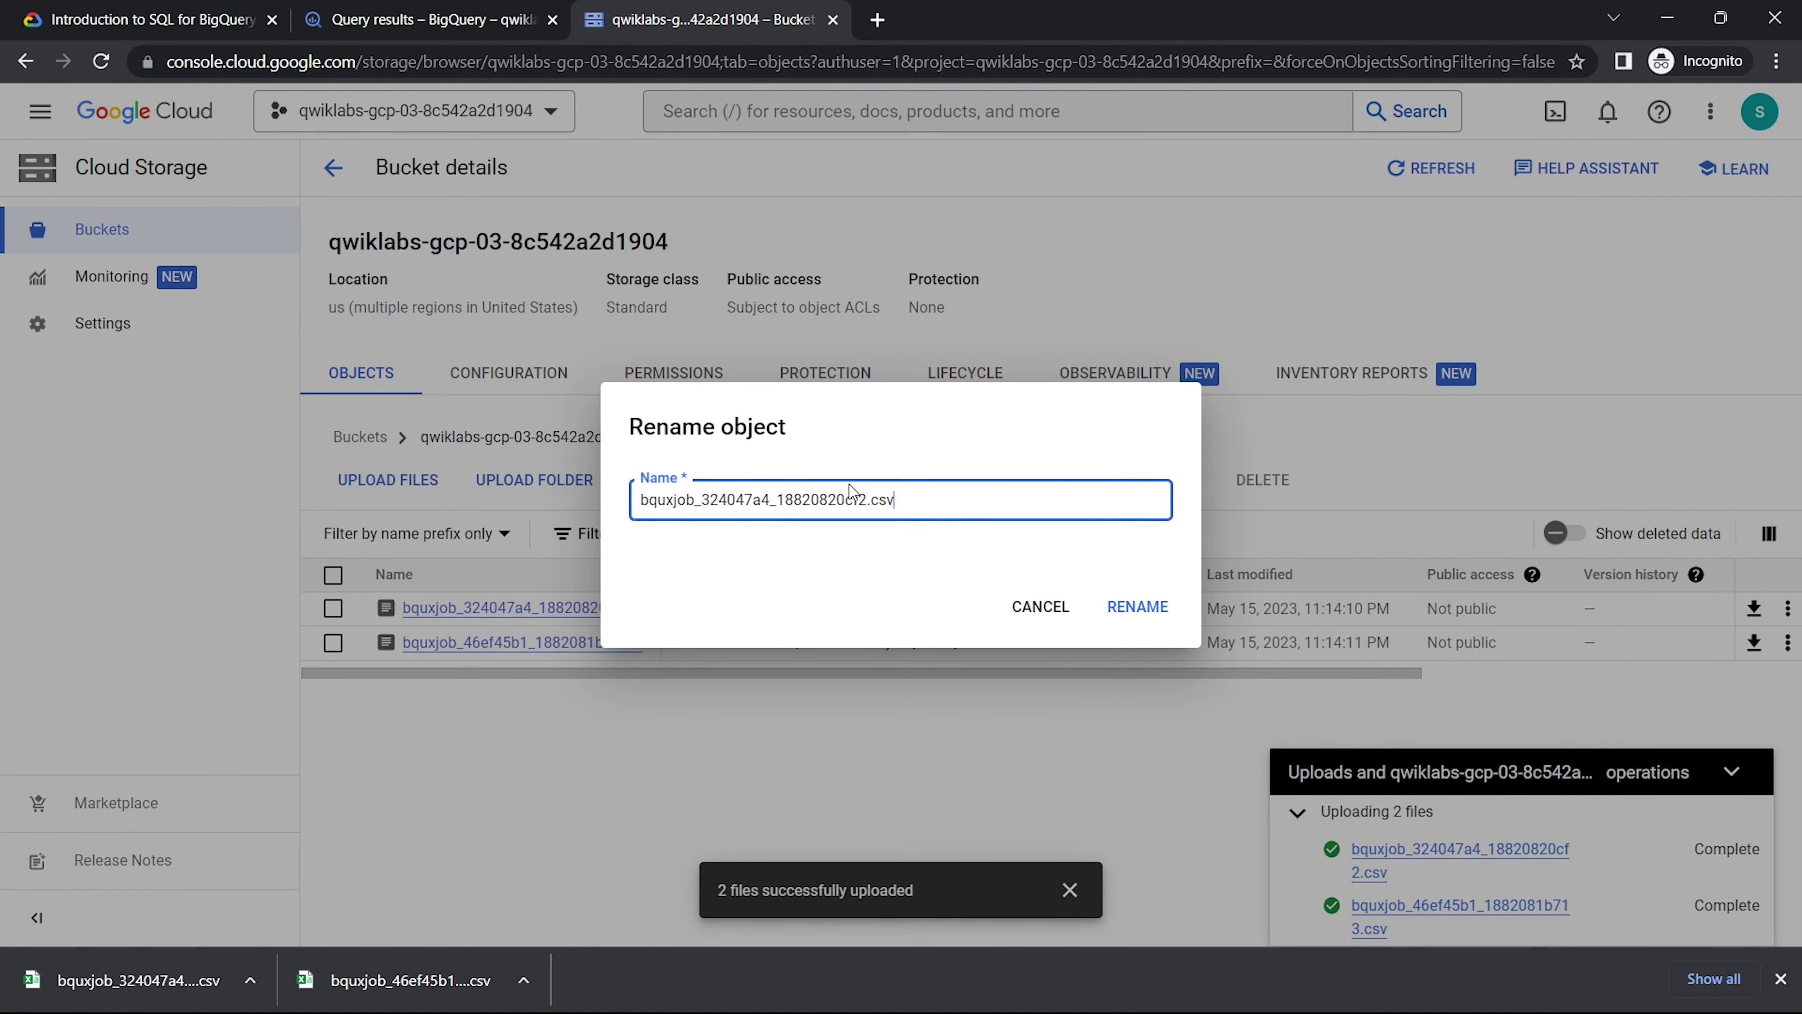
left_click_drag(866, 497, 620, 500)
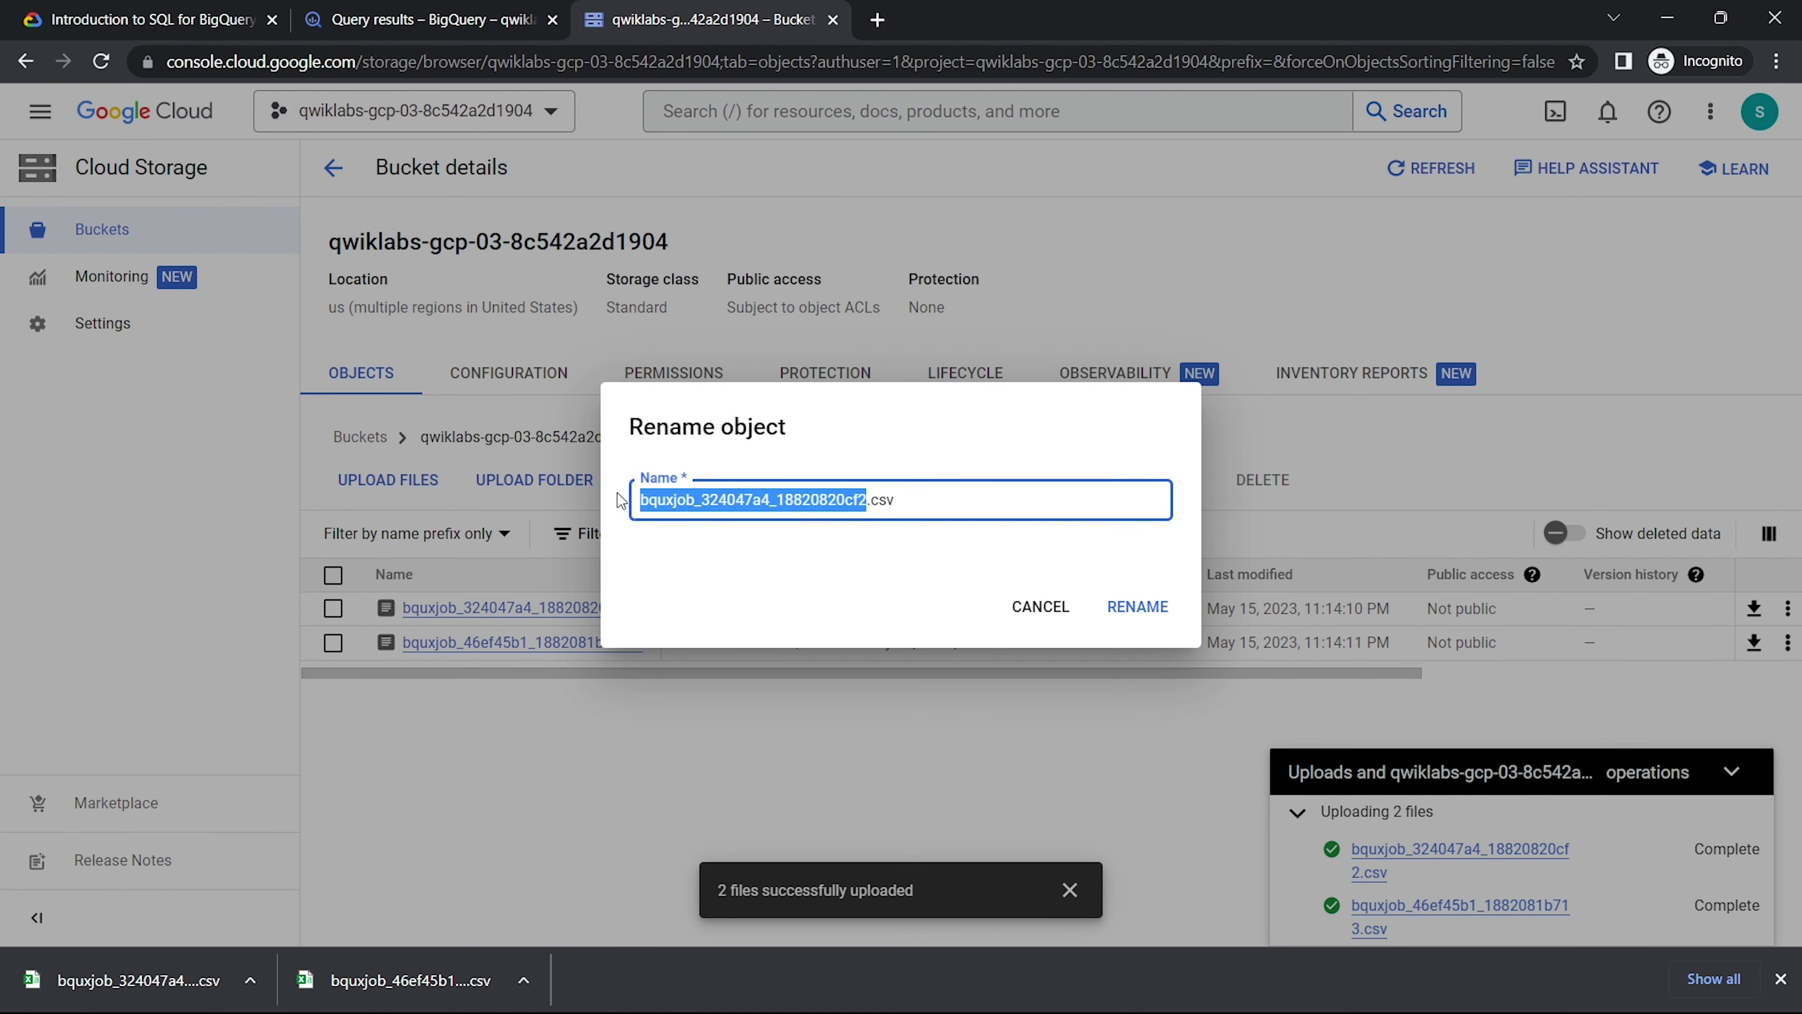
key("ctrl+v")
left_click(1137, 607)
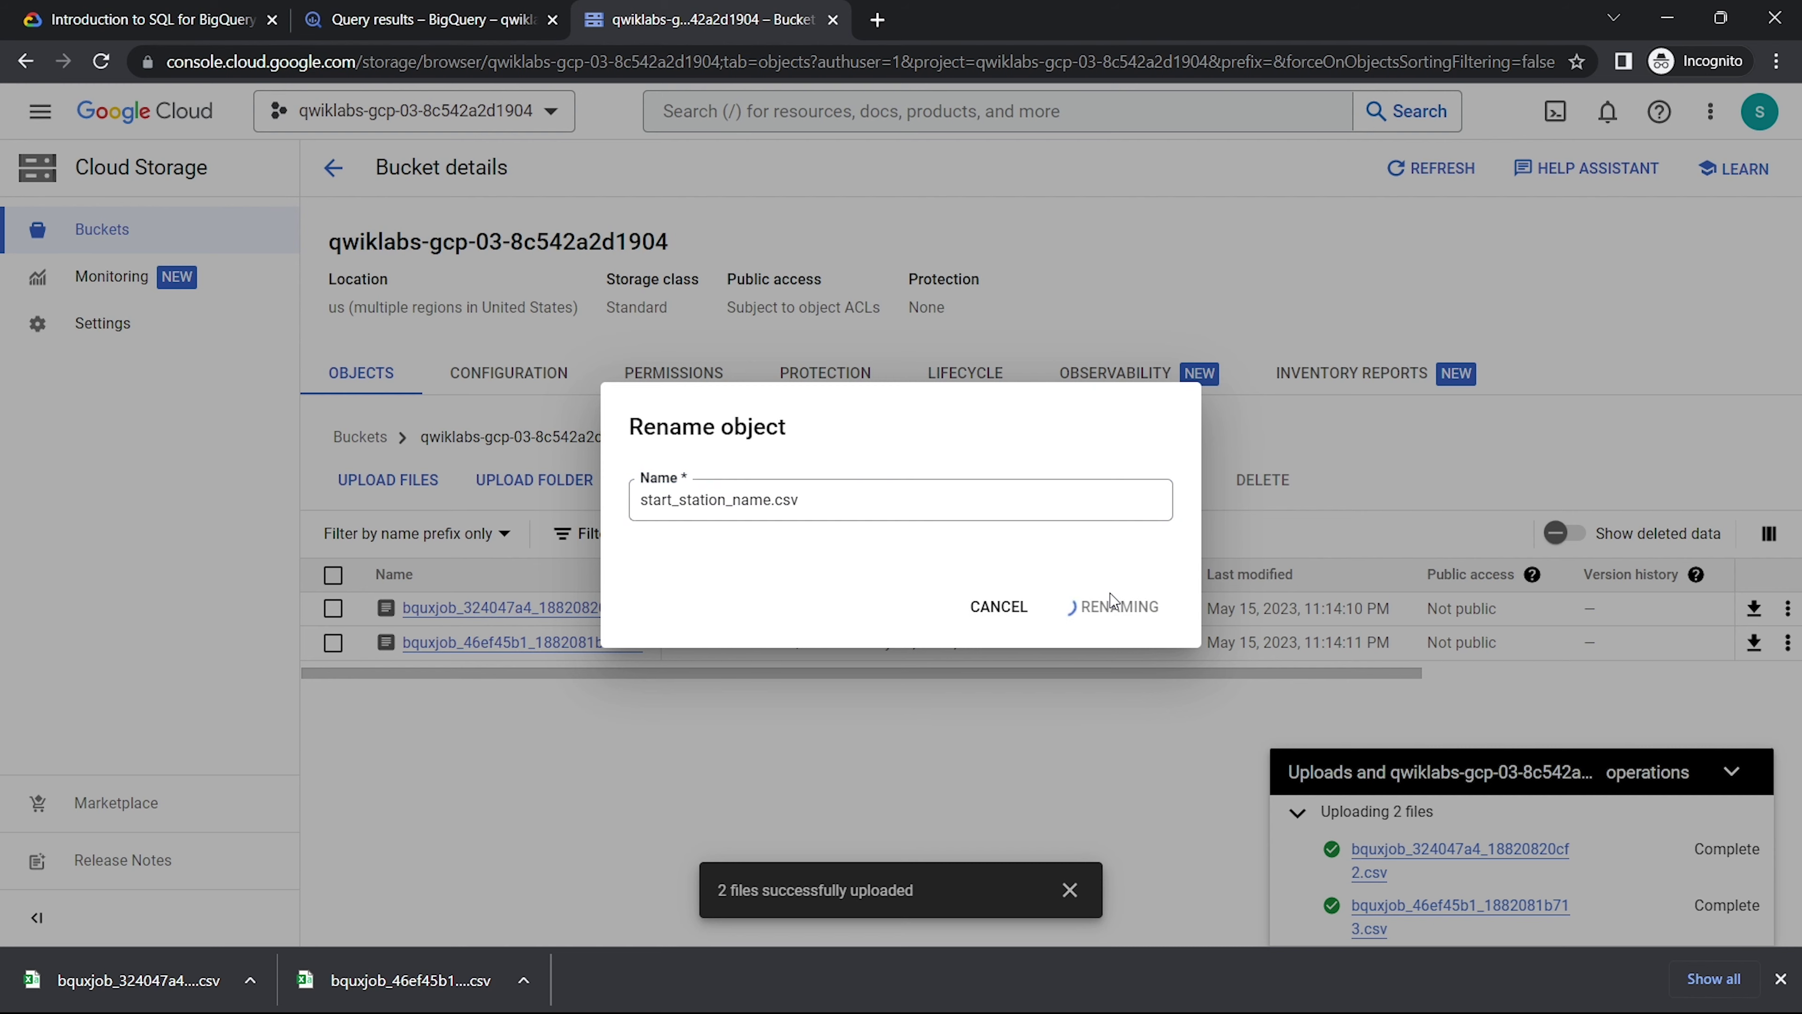
- Read the lab instructions on uploading and renaming the start_station_name and end_station_name files
left_click(192, 8)
scroll(772, 399, "down", 1)
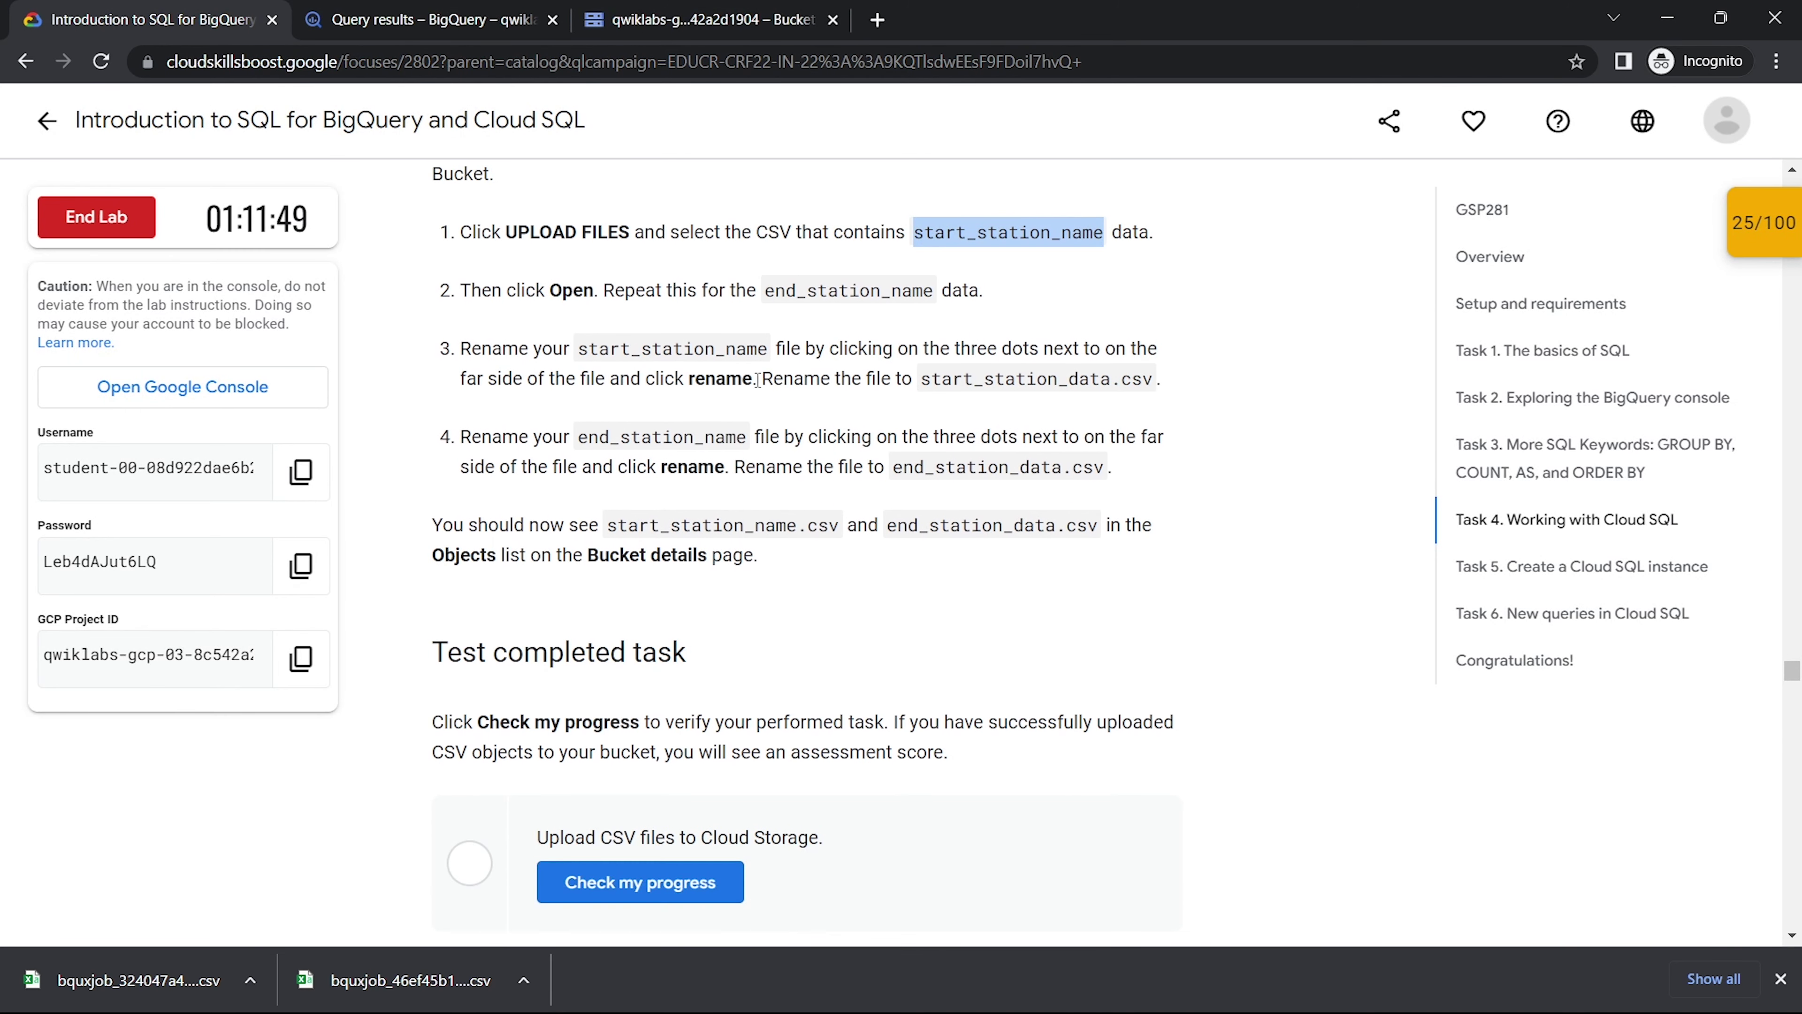
triple_click(496, 289)
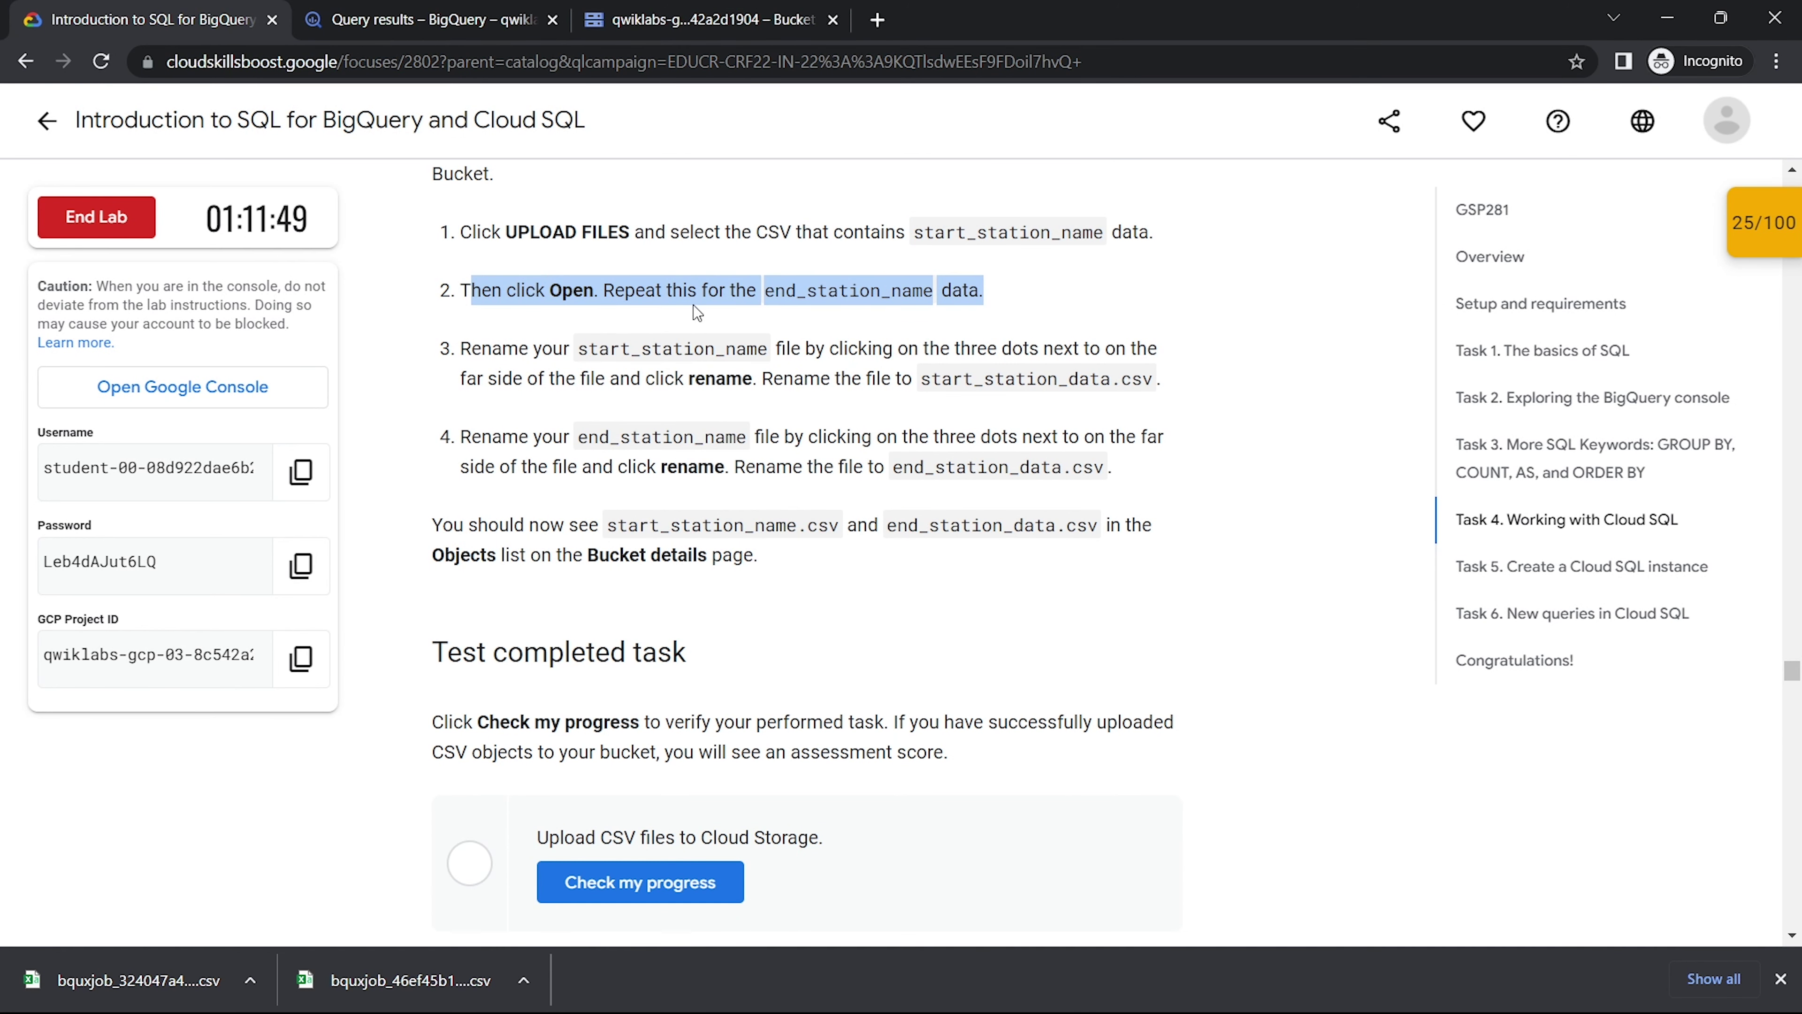
left_click(766, 300)
left_click_drag(767, 299, 928, 291)
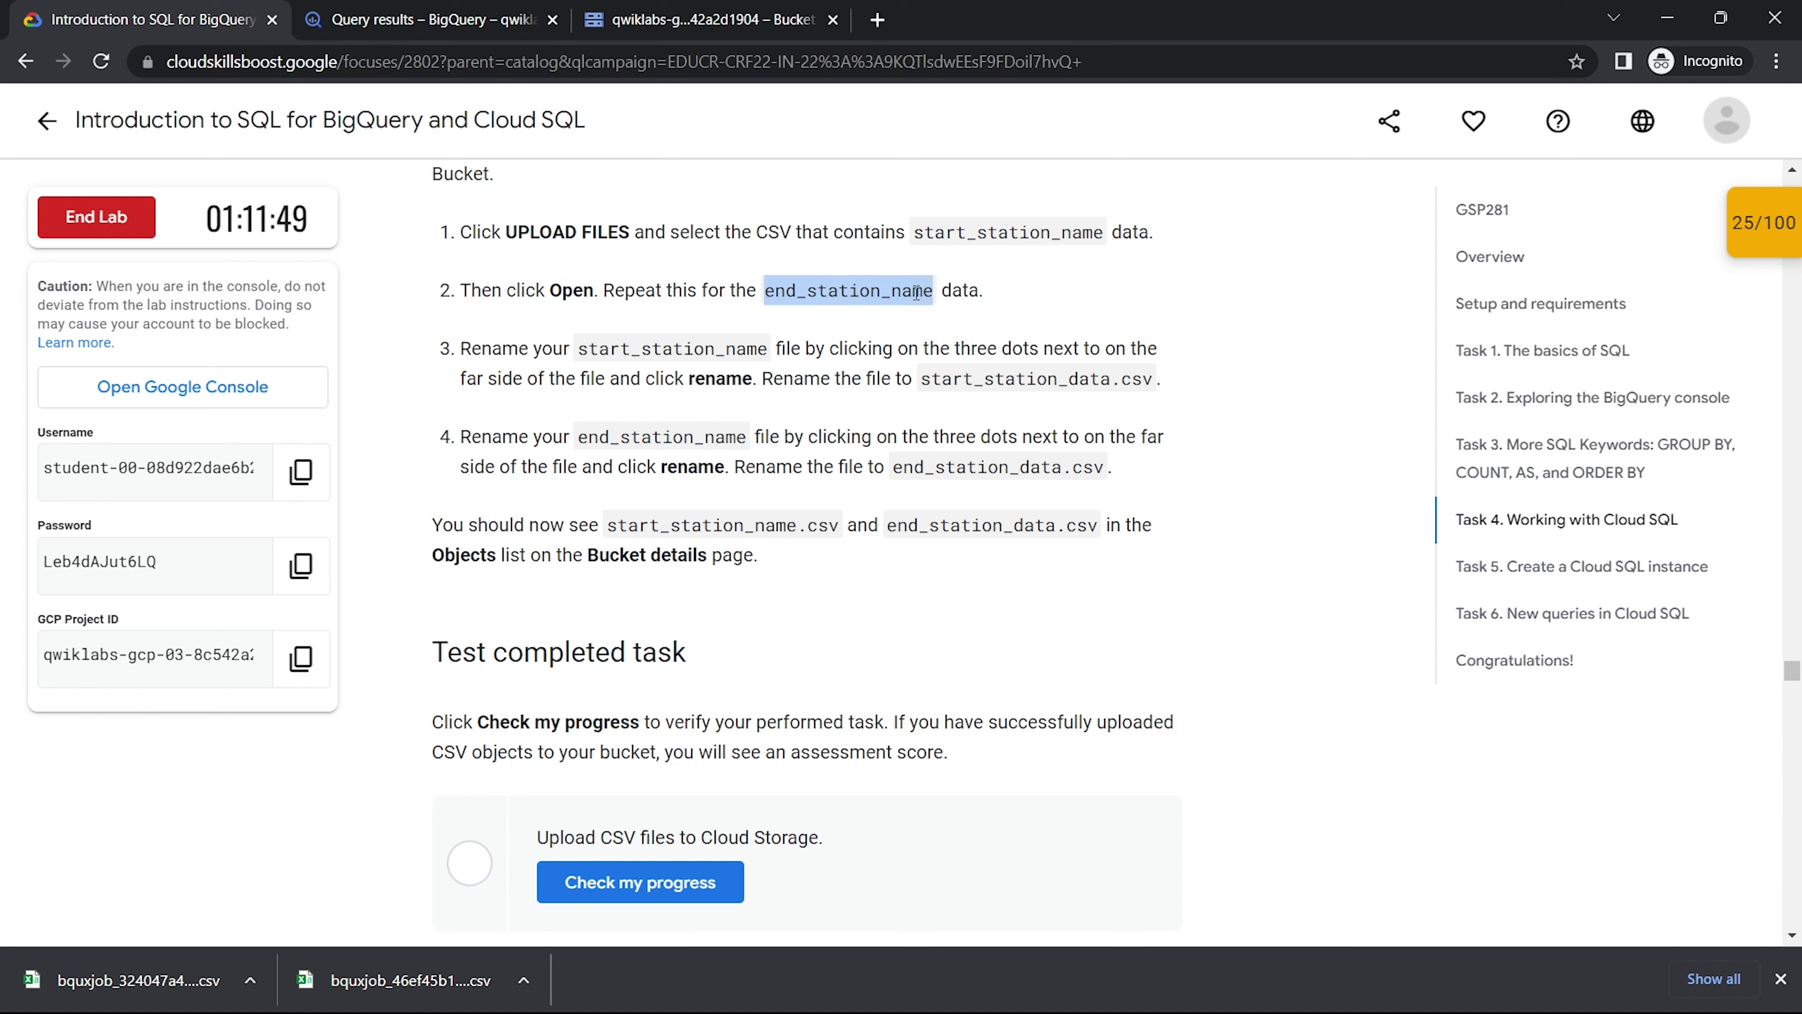
scroll(802, 369, "down", 1)
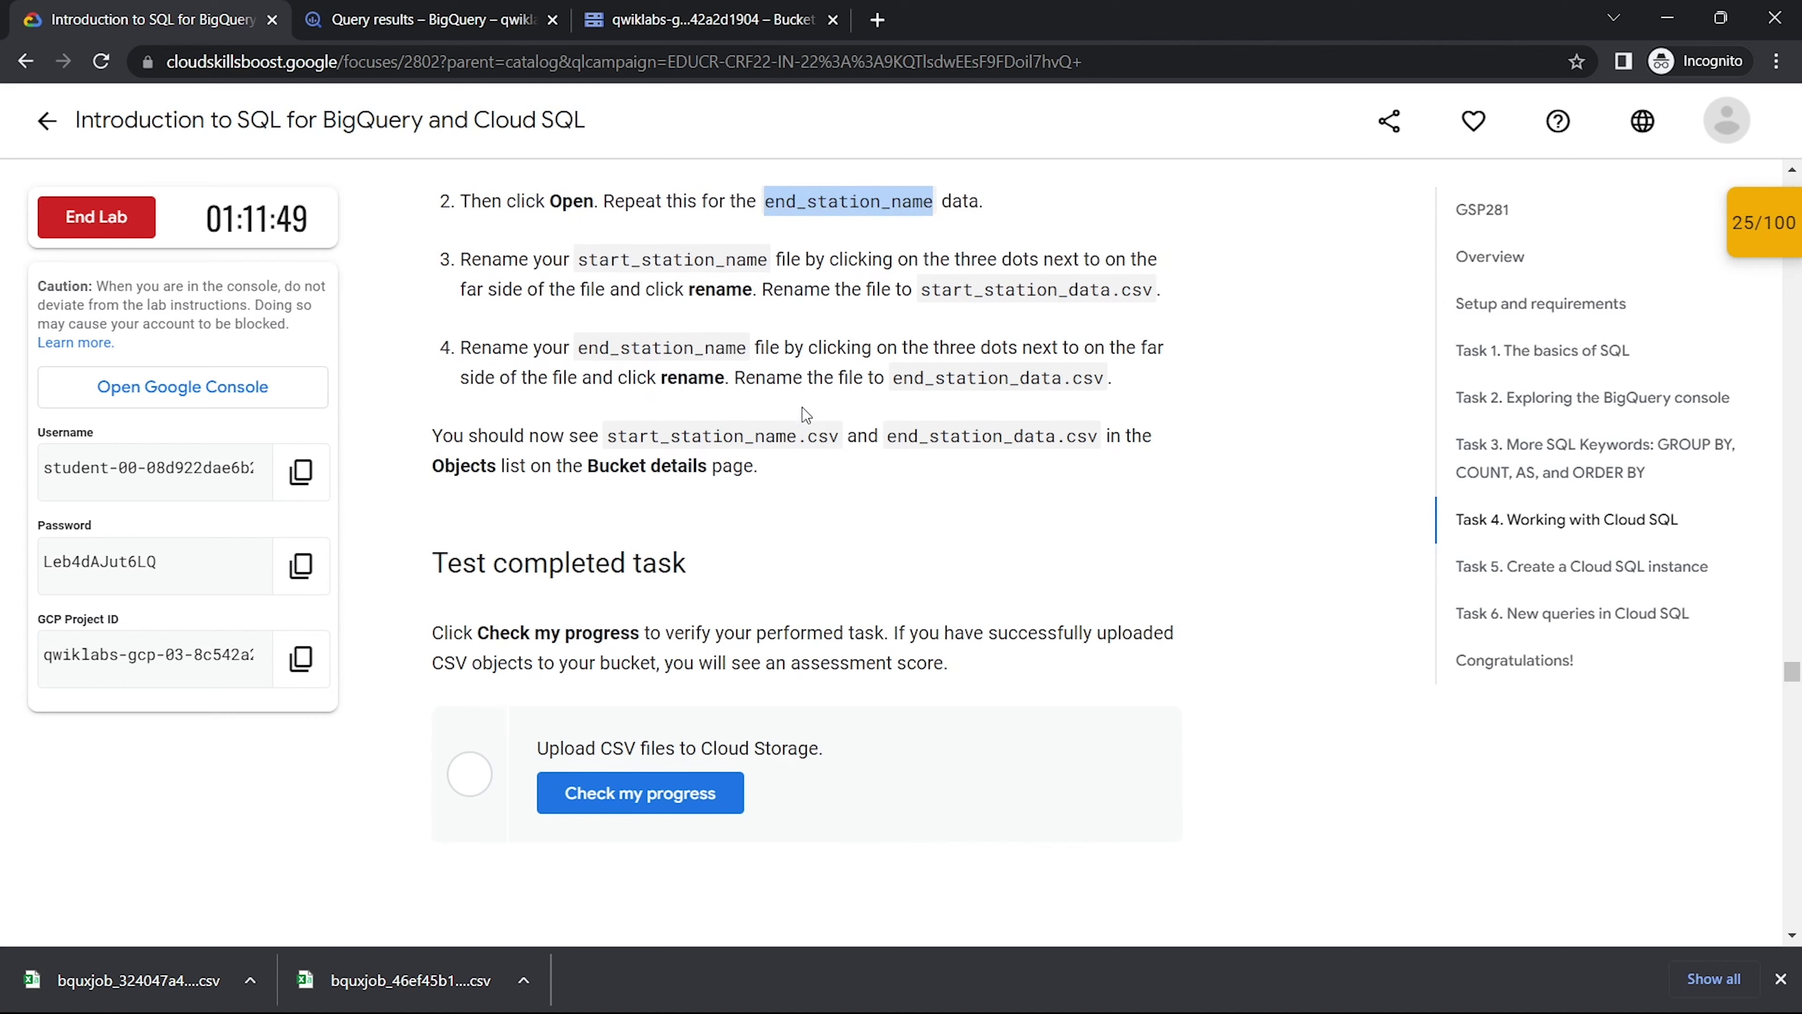
left_click_drag(446, 247, 758, 286)
left_click_drag(434, 369, 745, 367)
- Go back to the bucket and rename the bquxjob_46ef45b1 object to end_station_name.csv
left_click(486, 8)
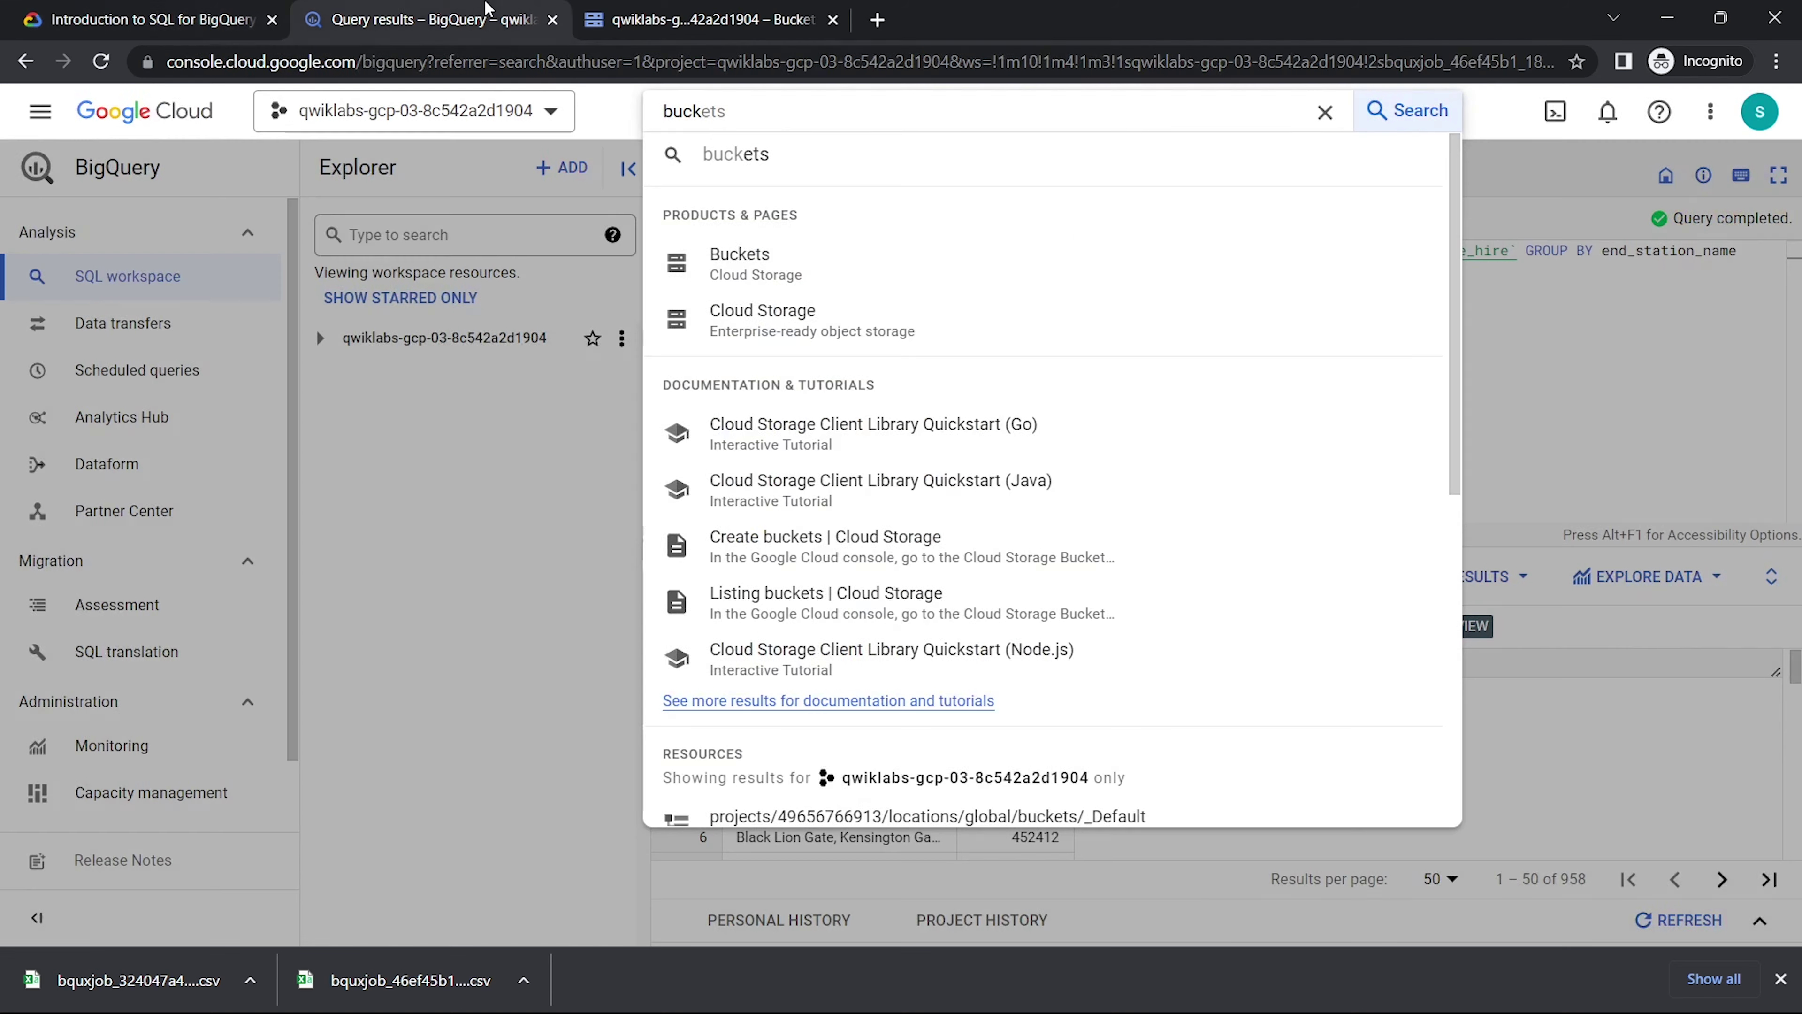
left_click(703, 20)
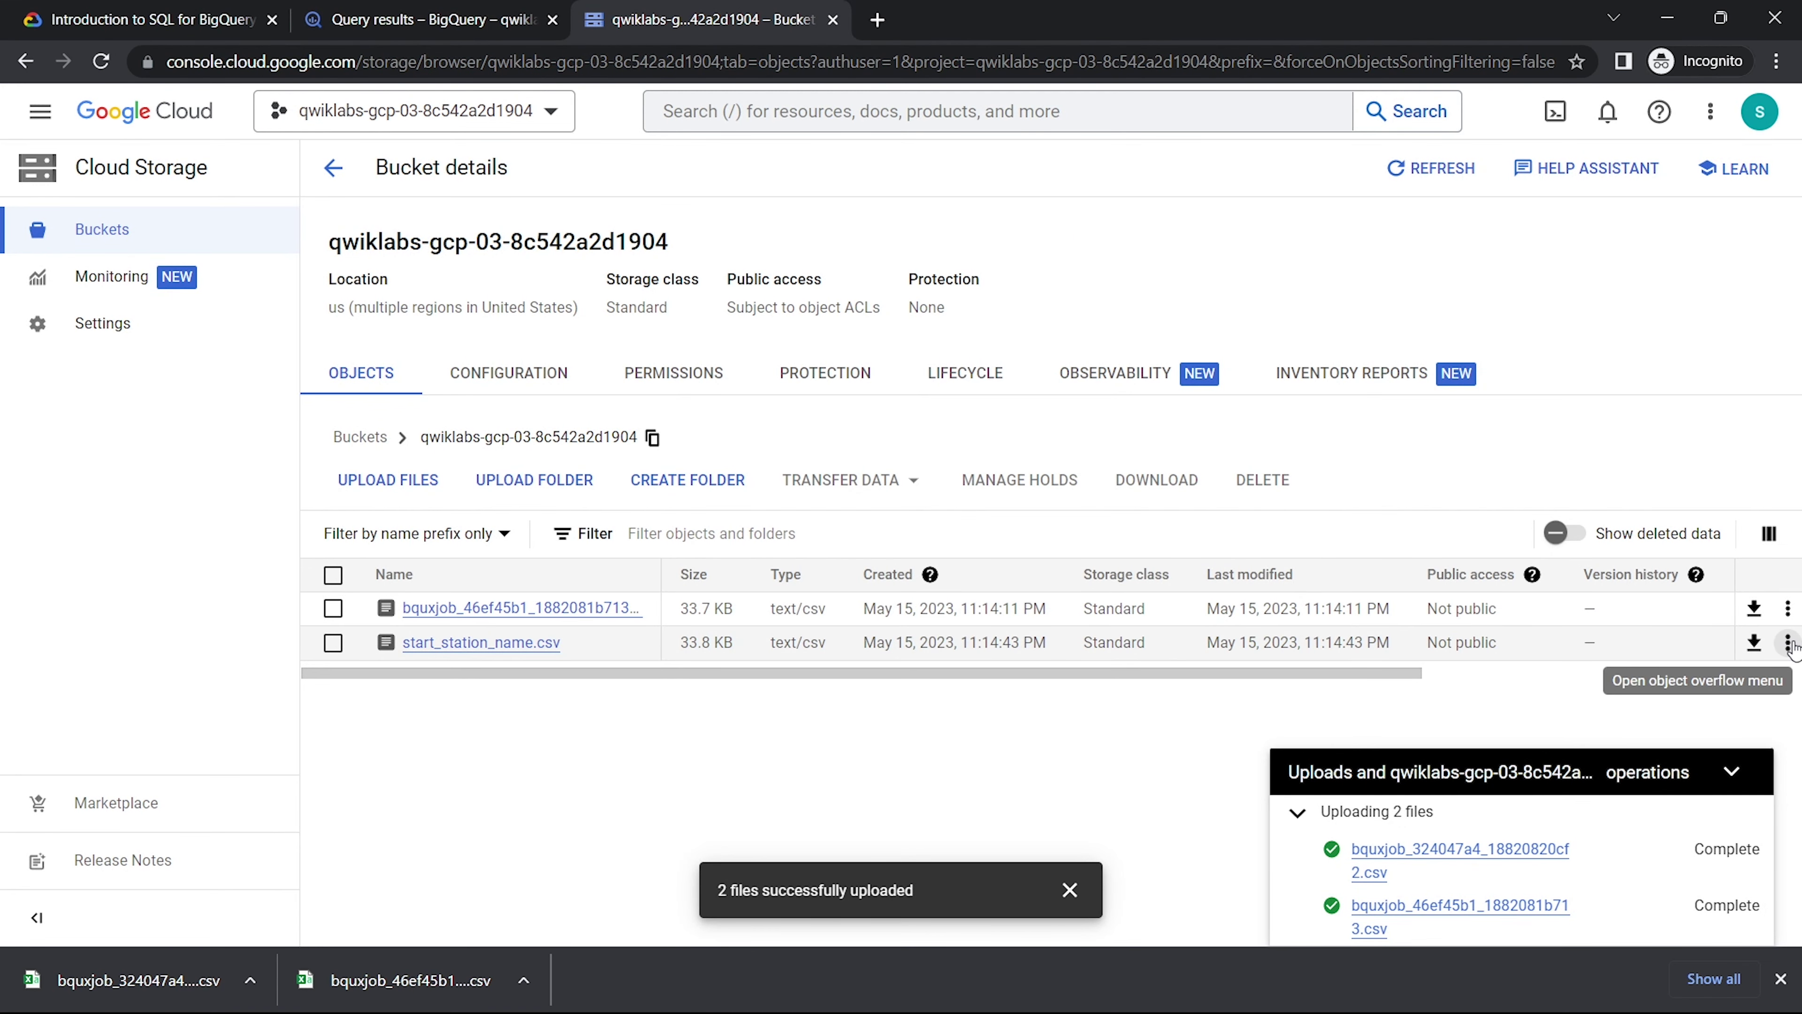
left_click(1788, 608)
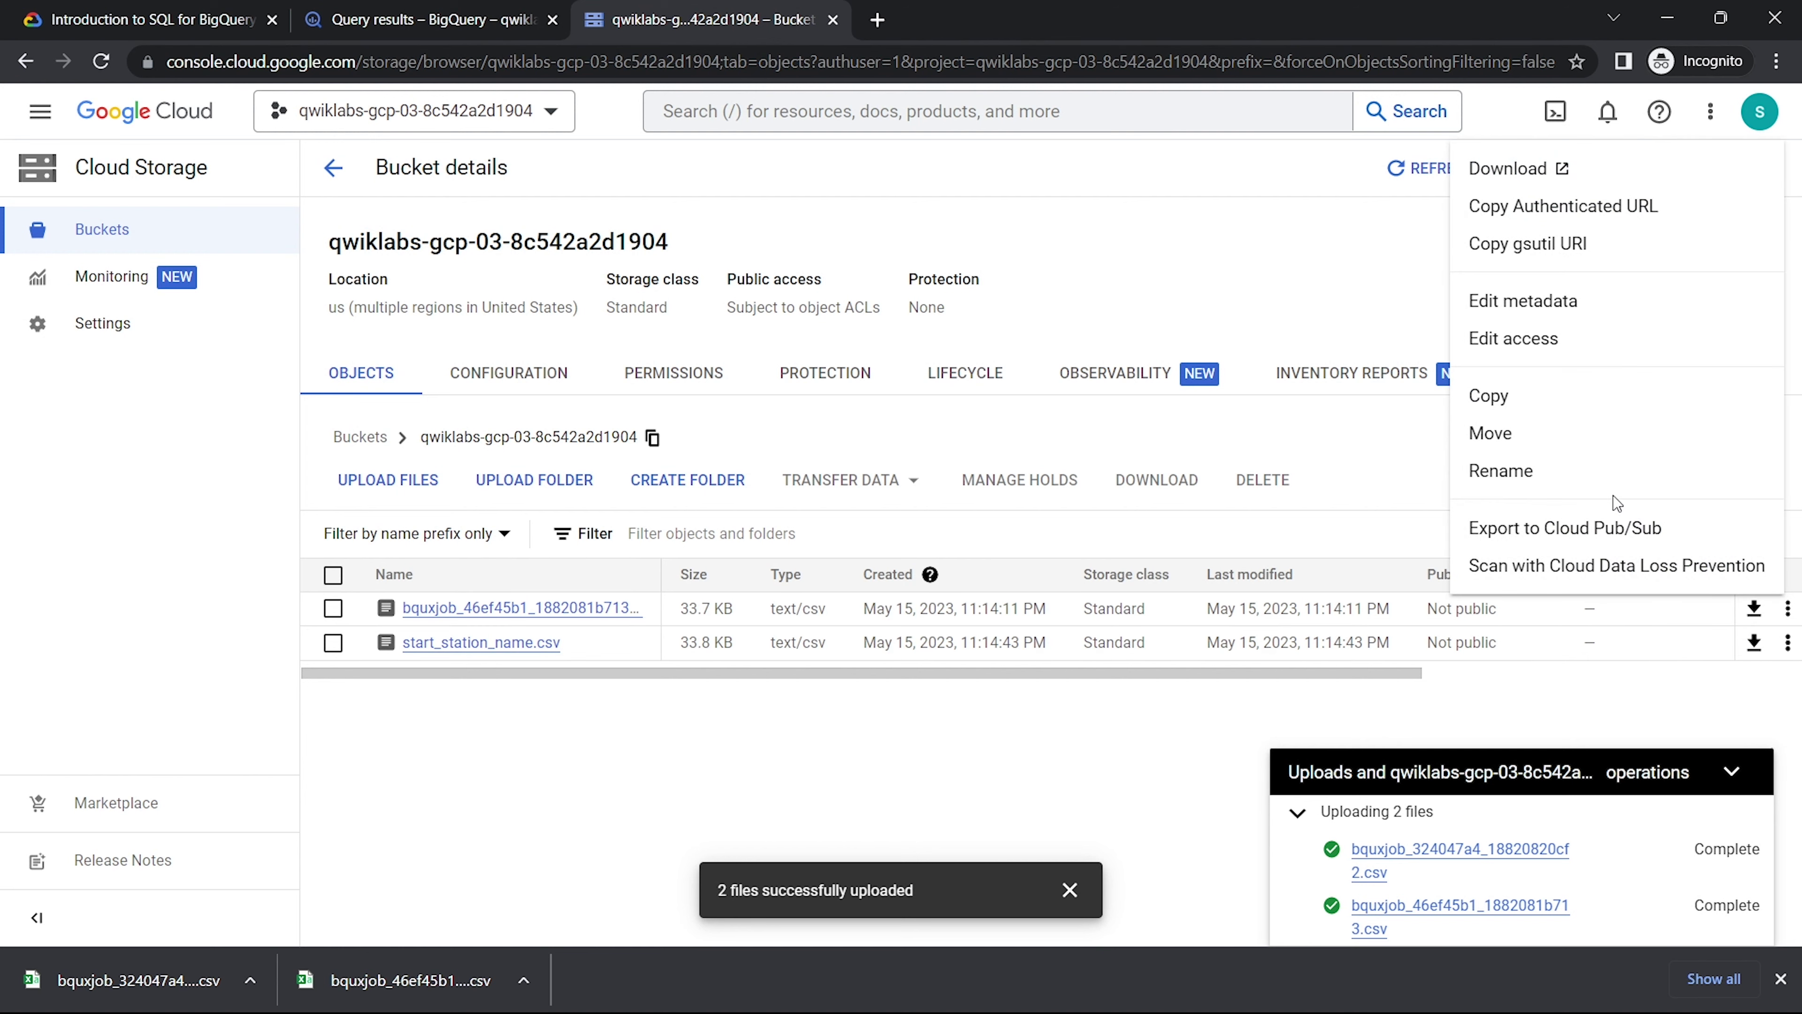
left_click(1613, 496)
left_click(1787, 608)
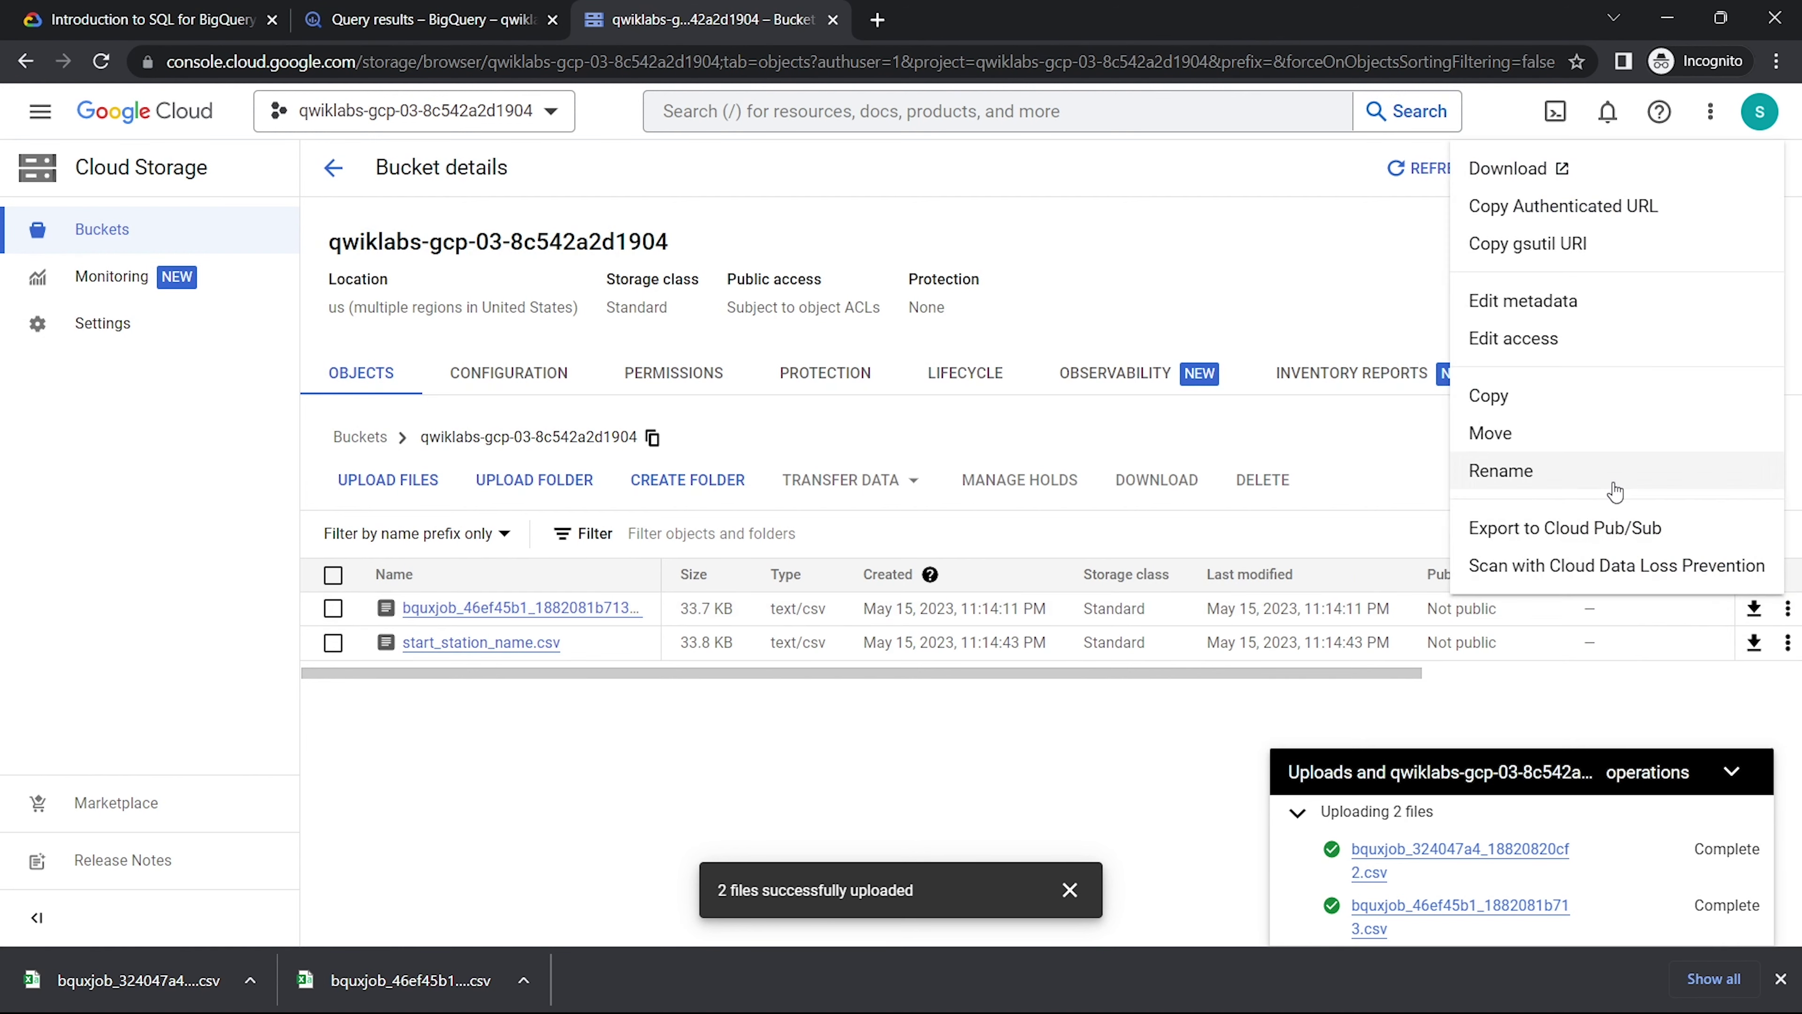
left_click(1586, 468)
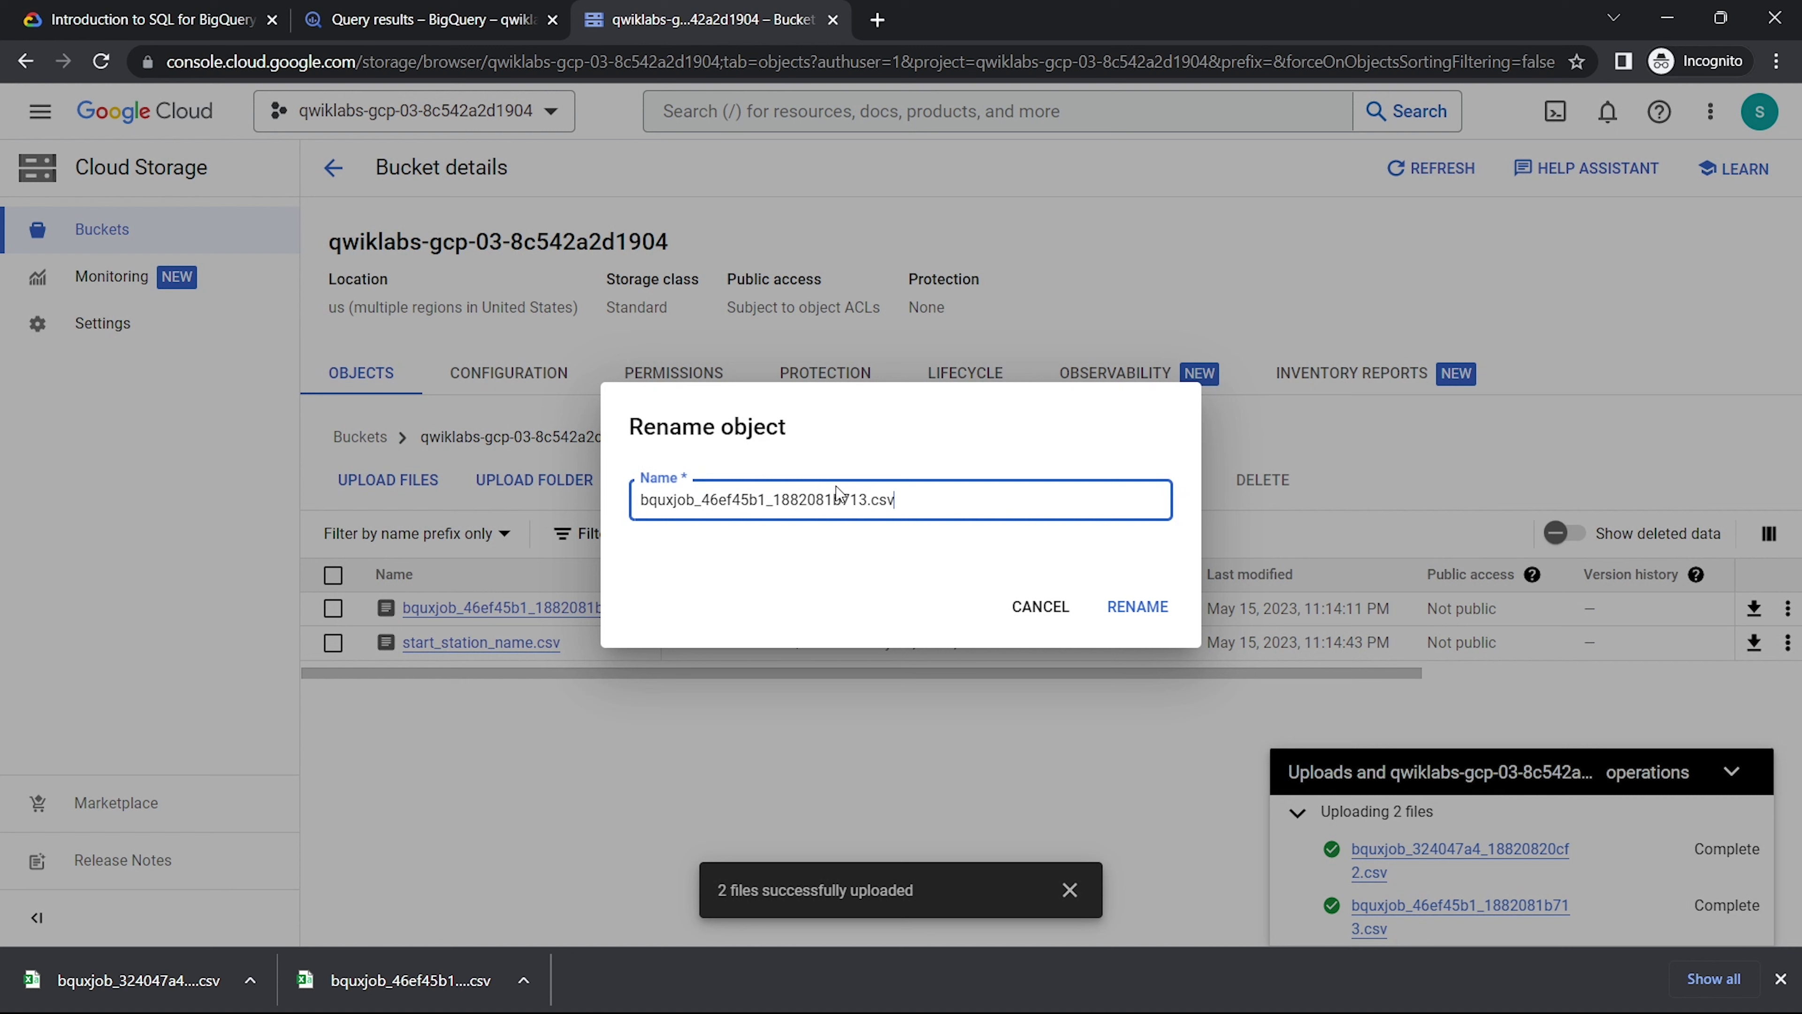
left_click_drag(865, 499, 492, 495)
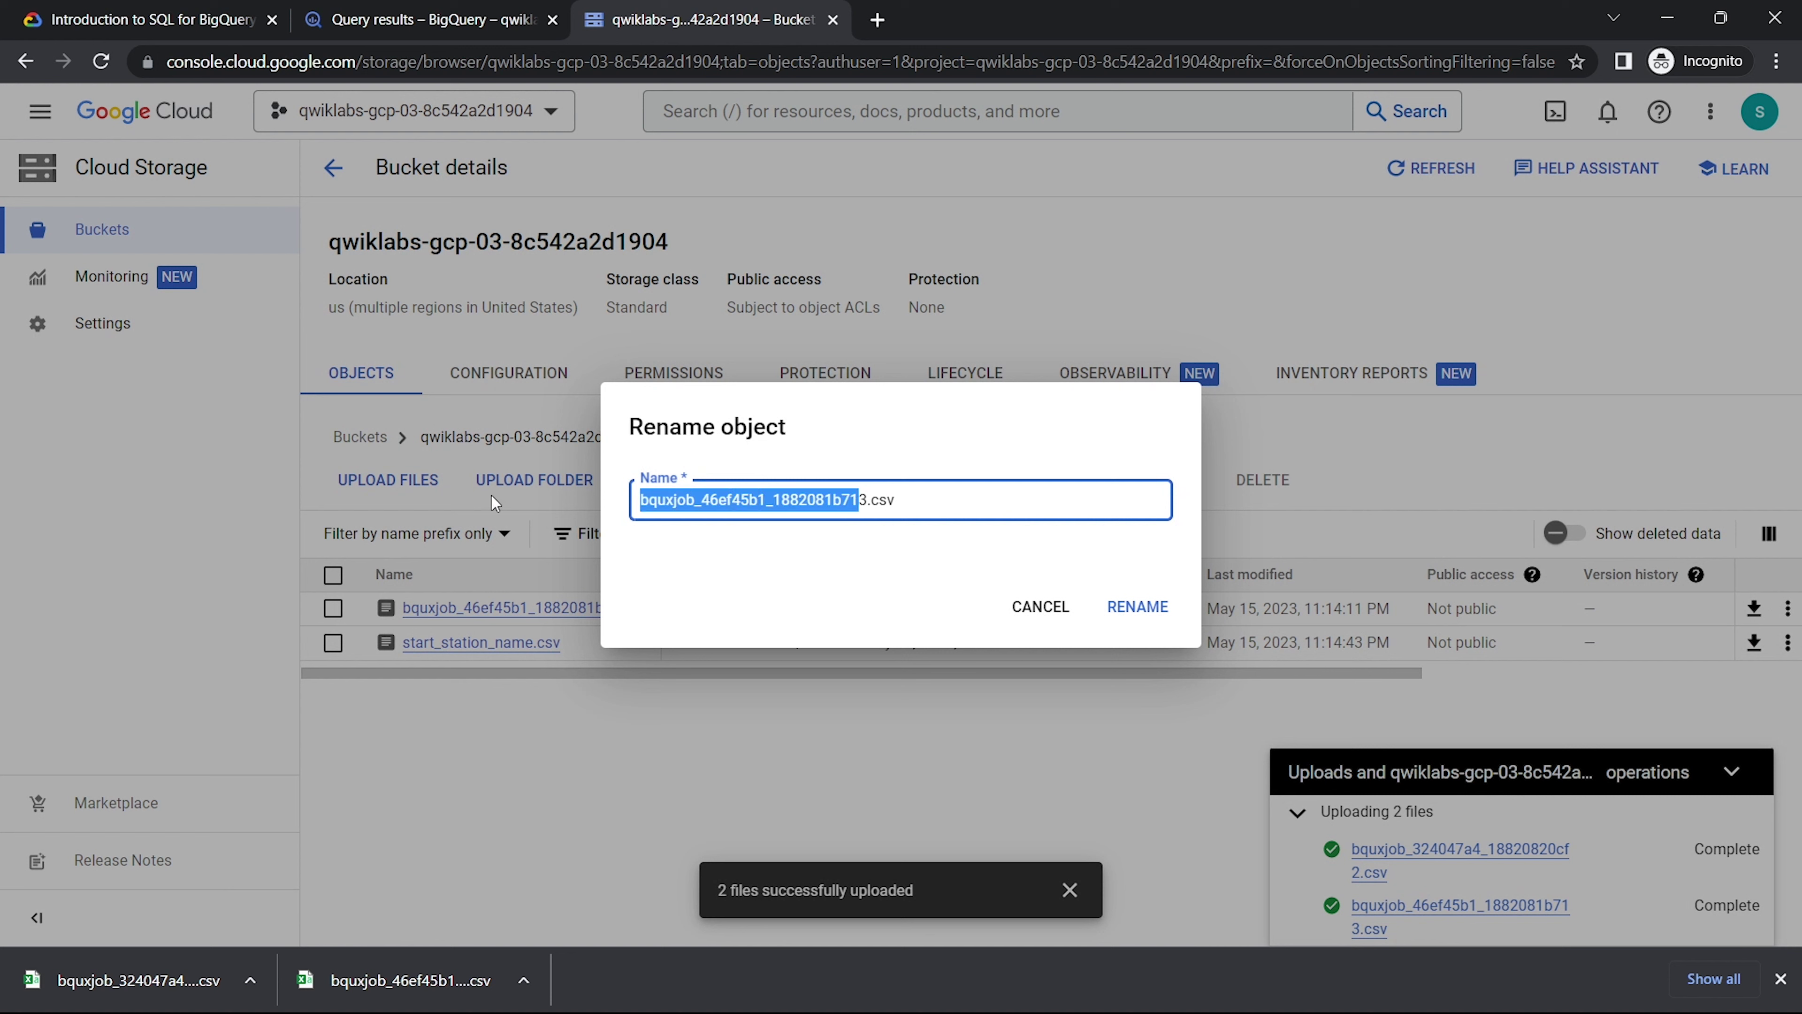
key("BackSpace")
type("end_station_name")
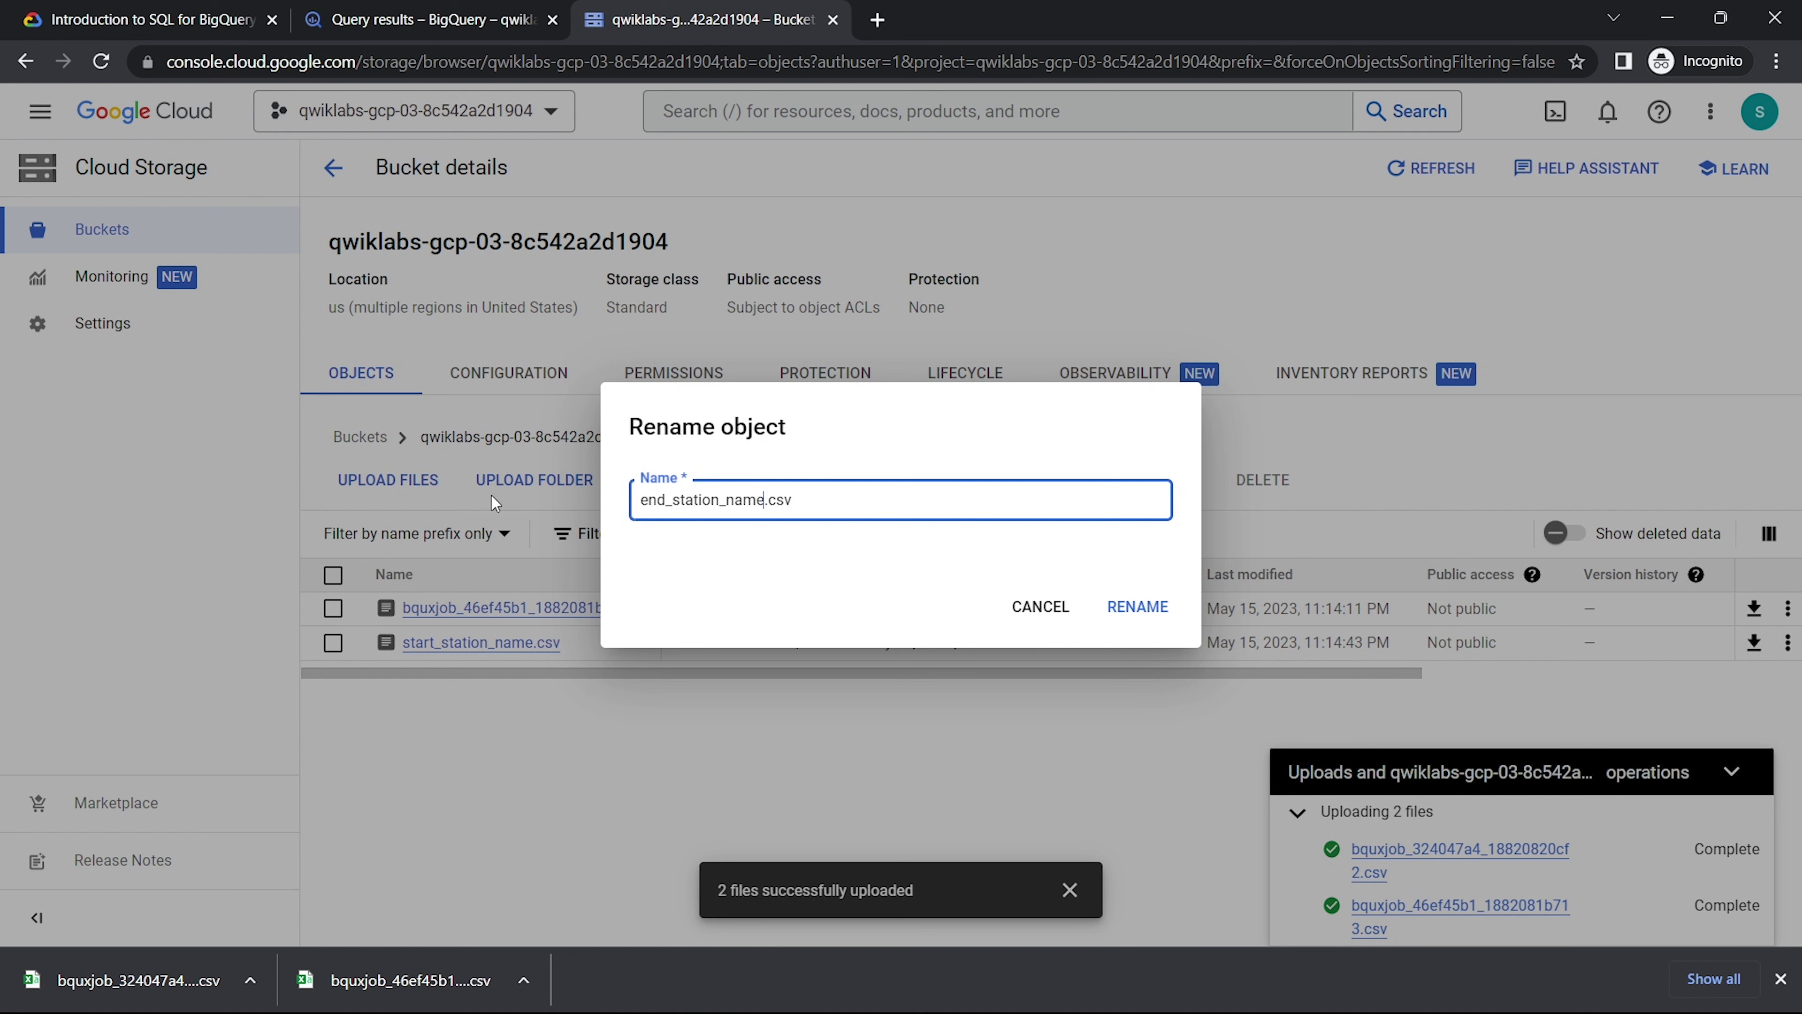
left_click(1102, 609)
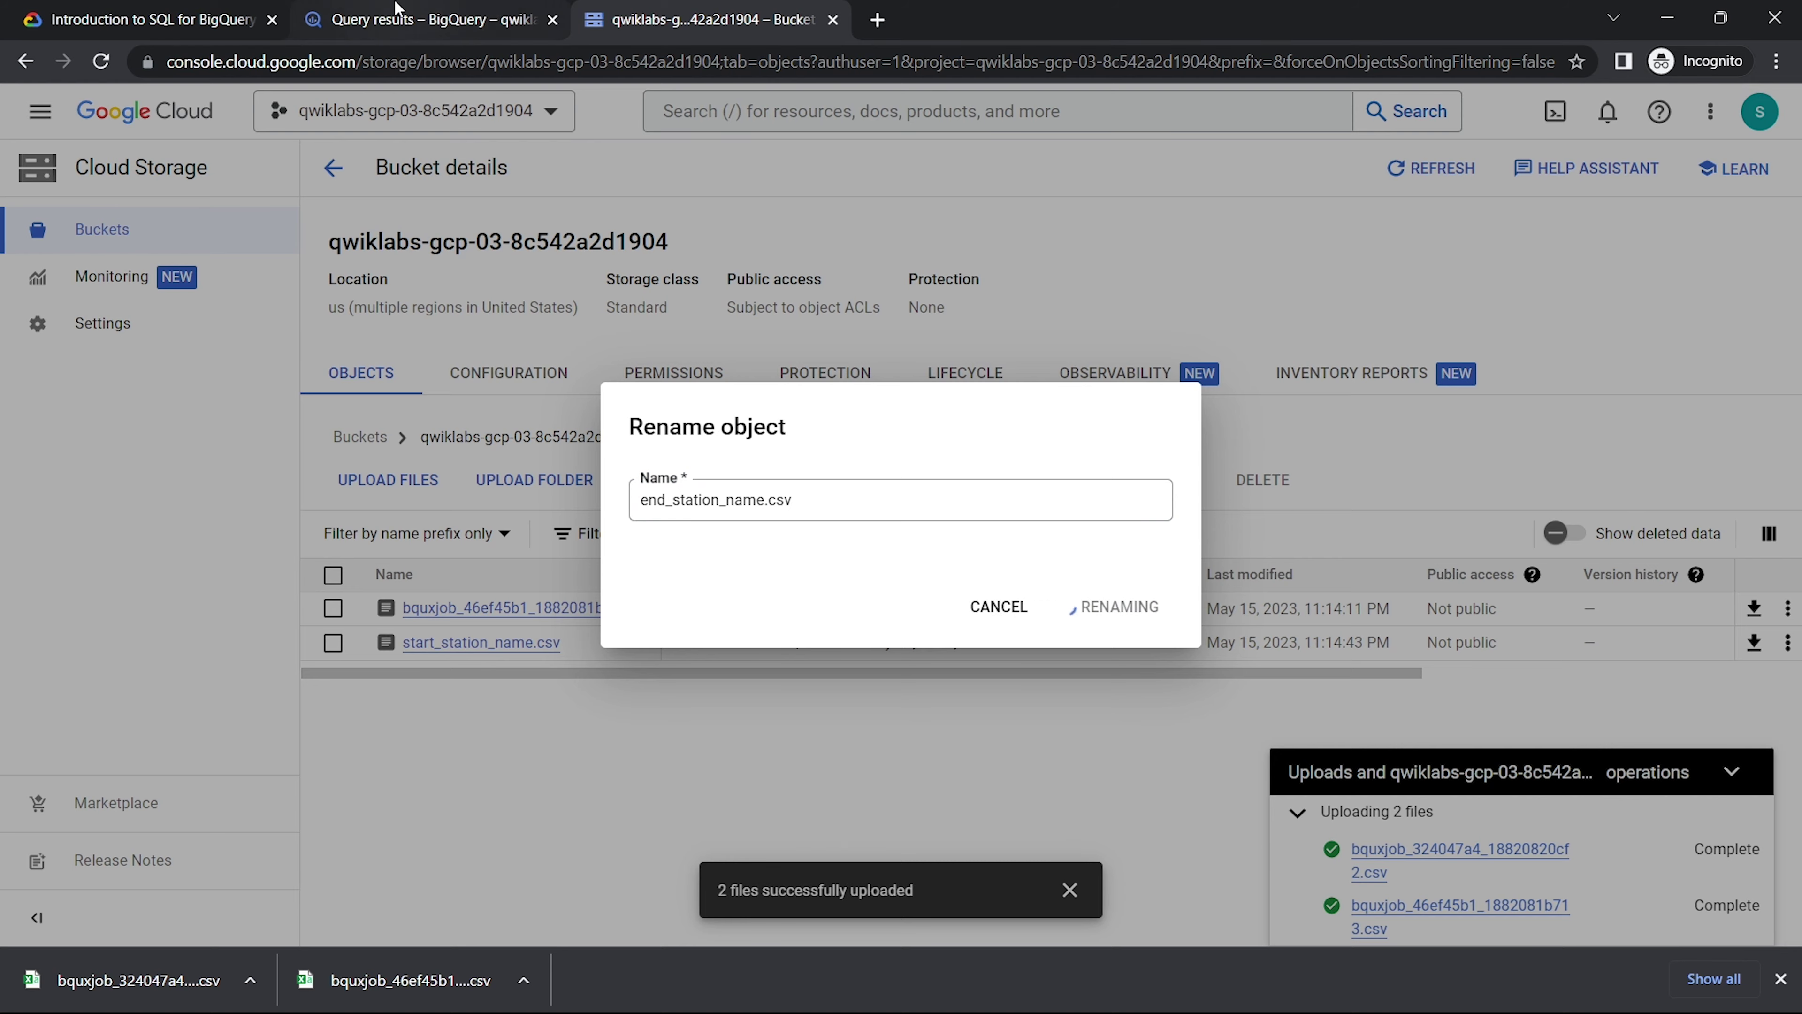
- Return to the lab page, reread the file naming instructions and check progress for "Upload CSV files to Cloud Storage"
left_click(418, 20)
left_click(145, 10)
scroll(891, 374, "up", 1)
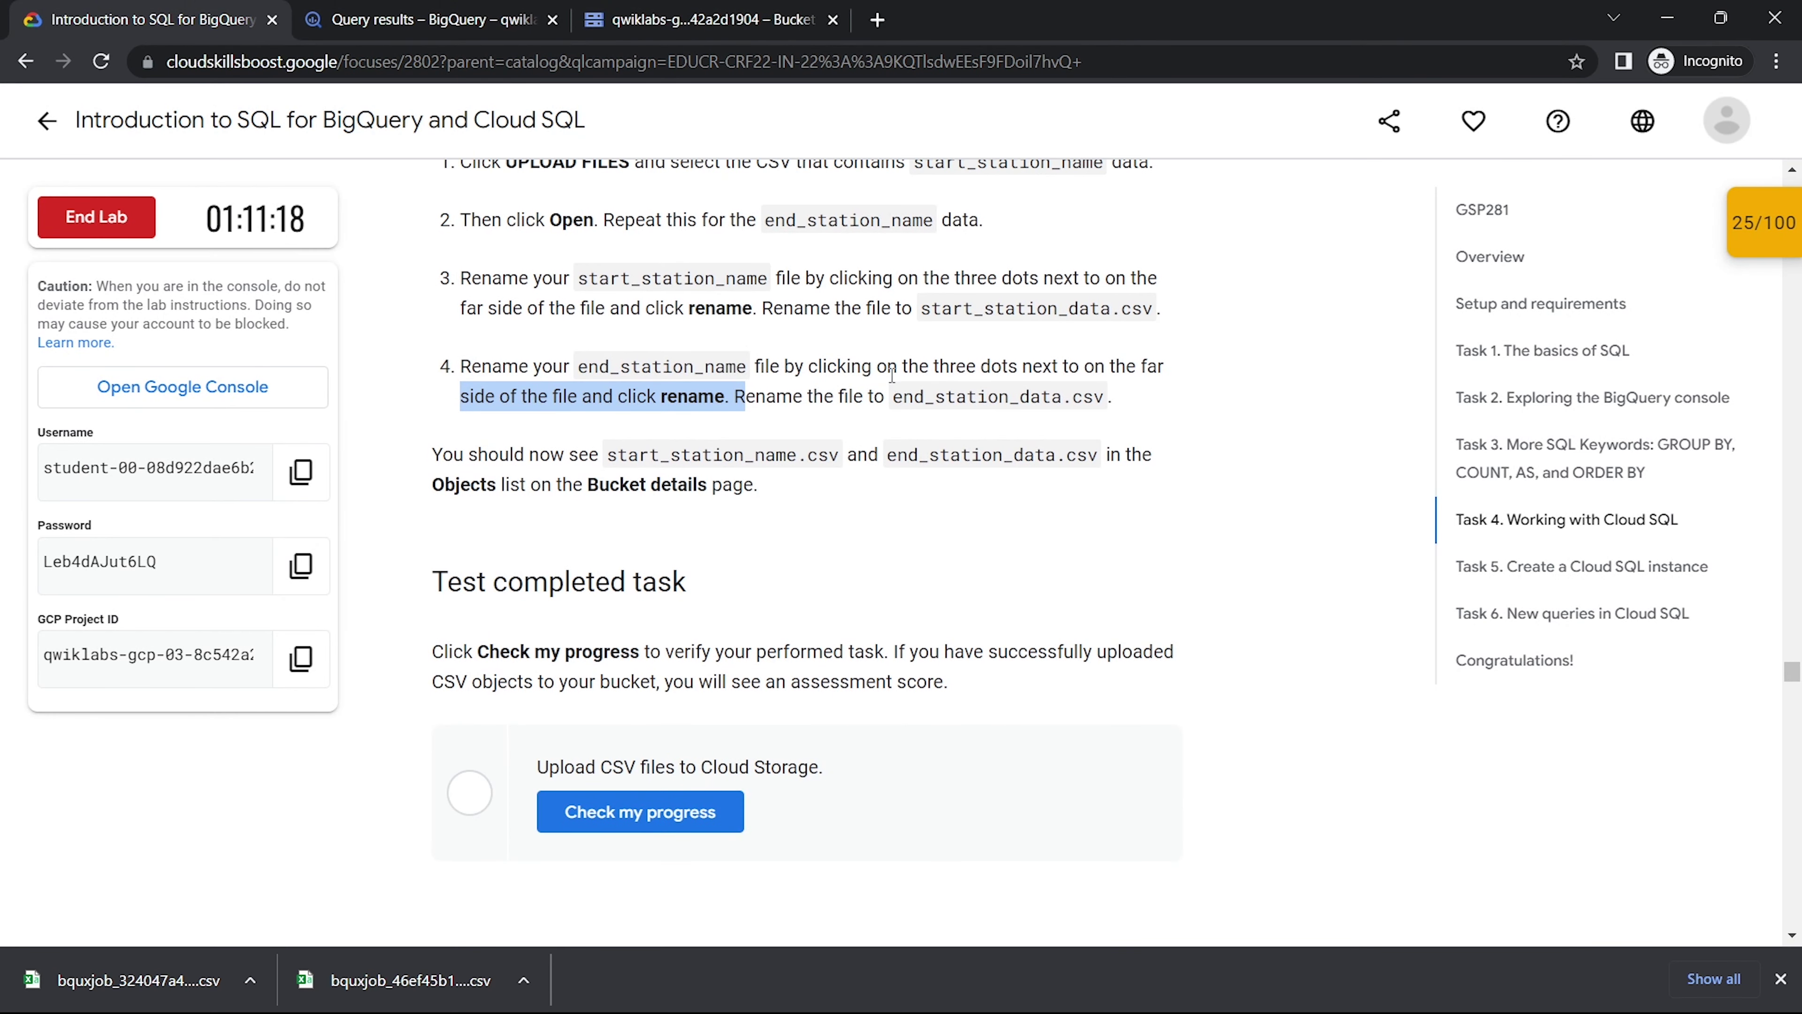
left_click_drag(688, 325, 756, 323)
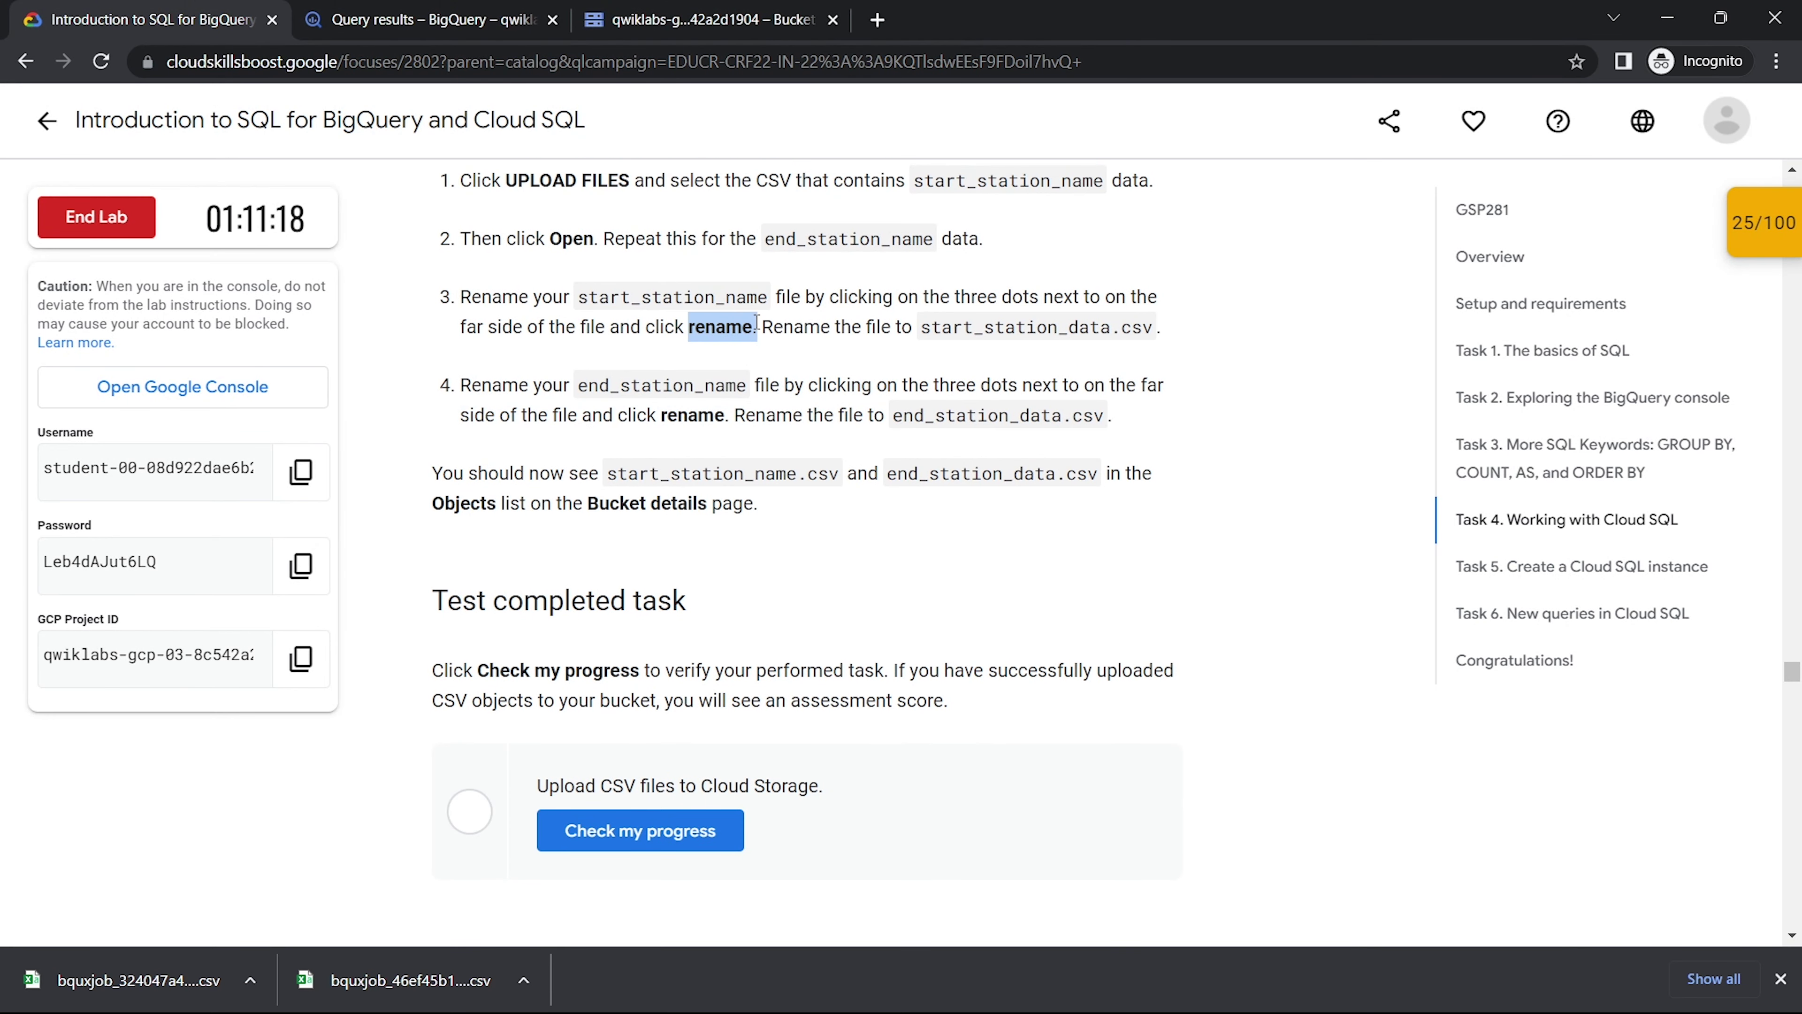
scroll(801, 328, "up", 1)
left_click_drag(920, 369, 1118, 384)
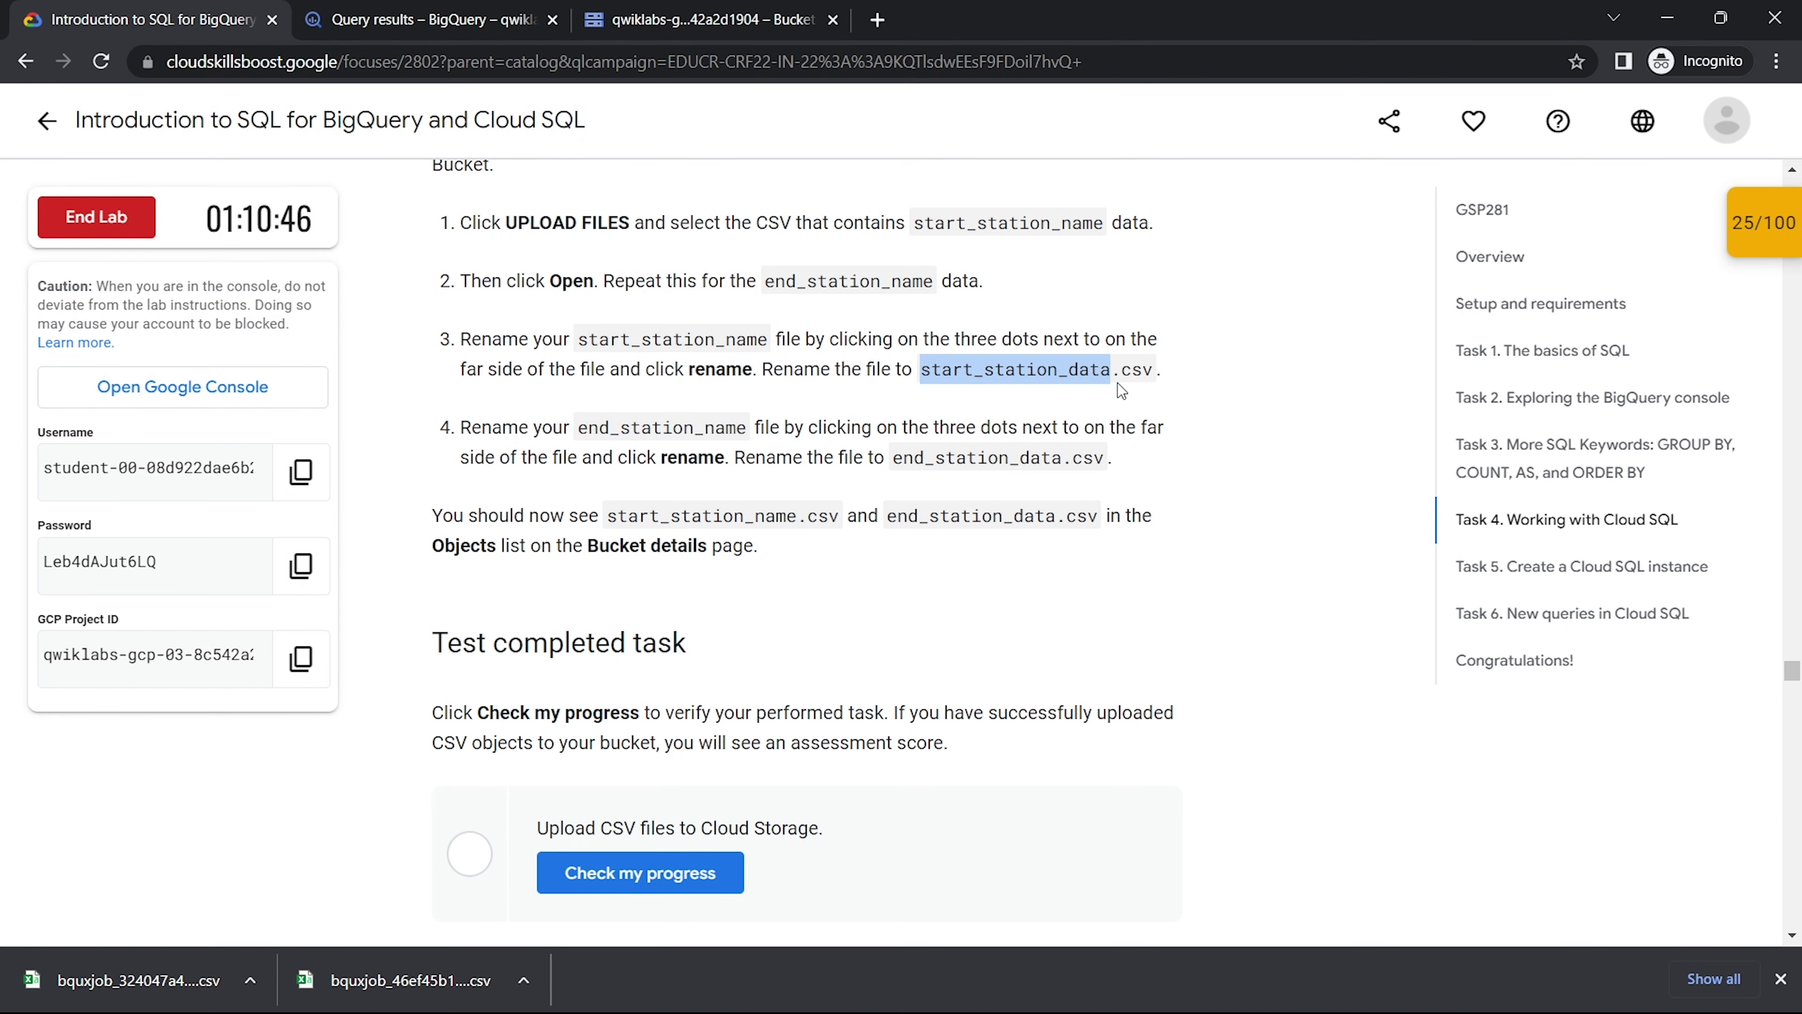
left_click_drag(895, 459, 1105, 456)
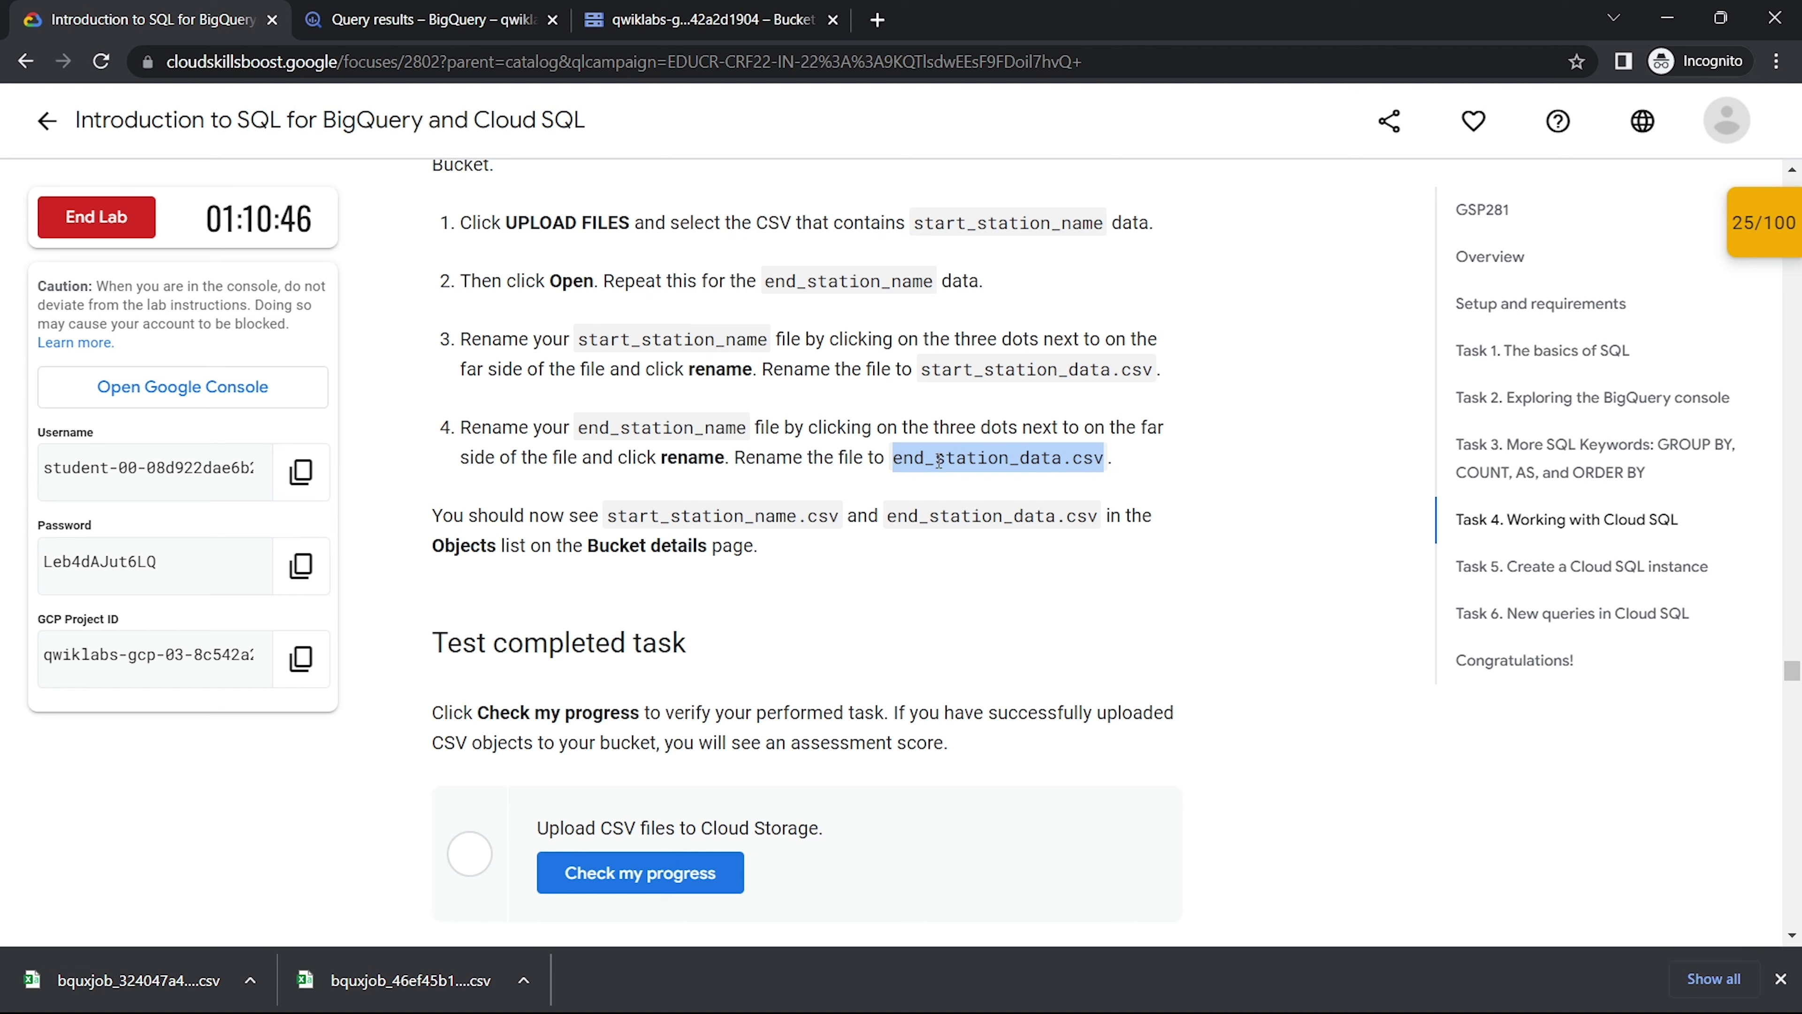
scroll(939, 462, "up", 1)
scroll(938, 460, "down", 5)
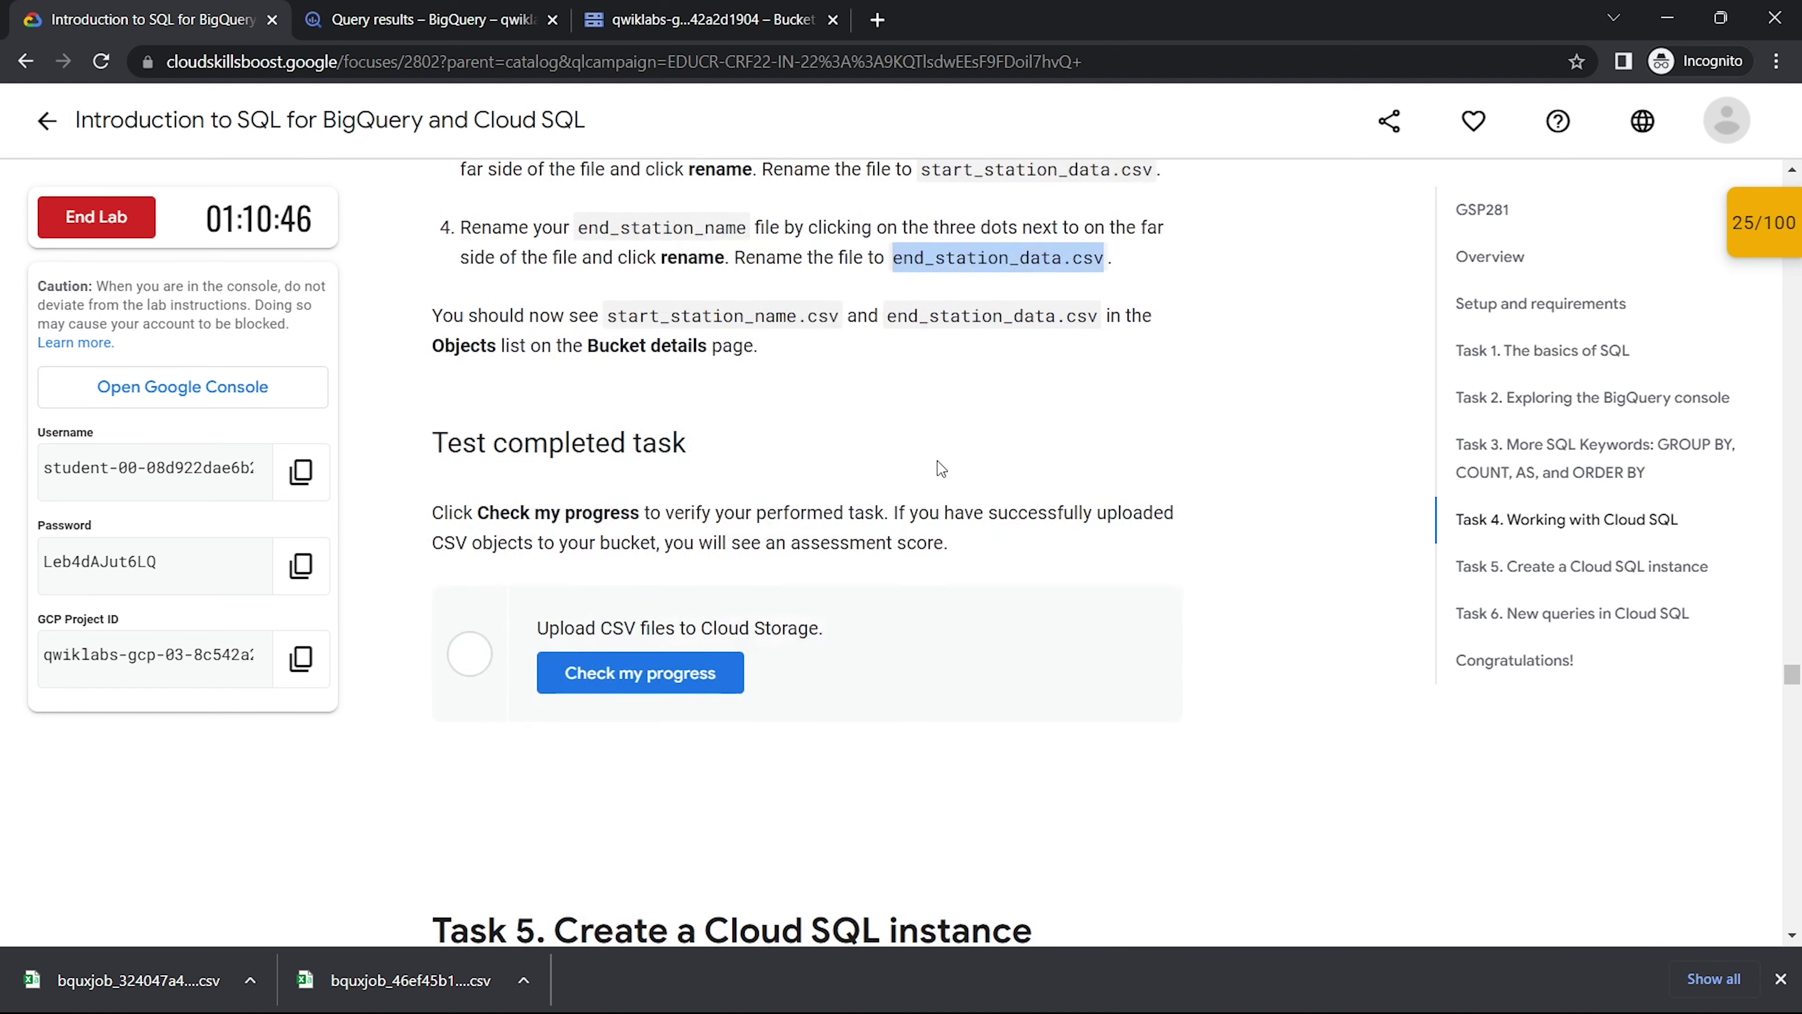
left_click(698, 631)
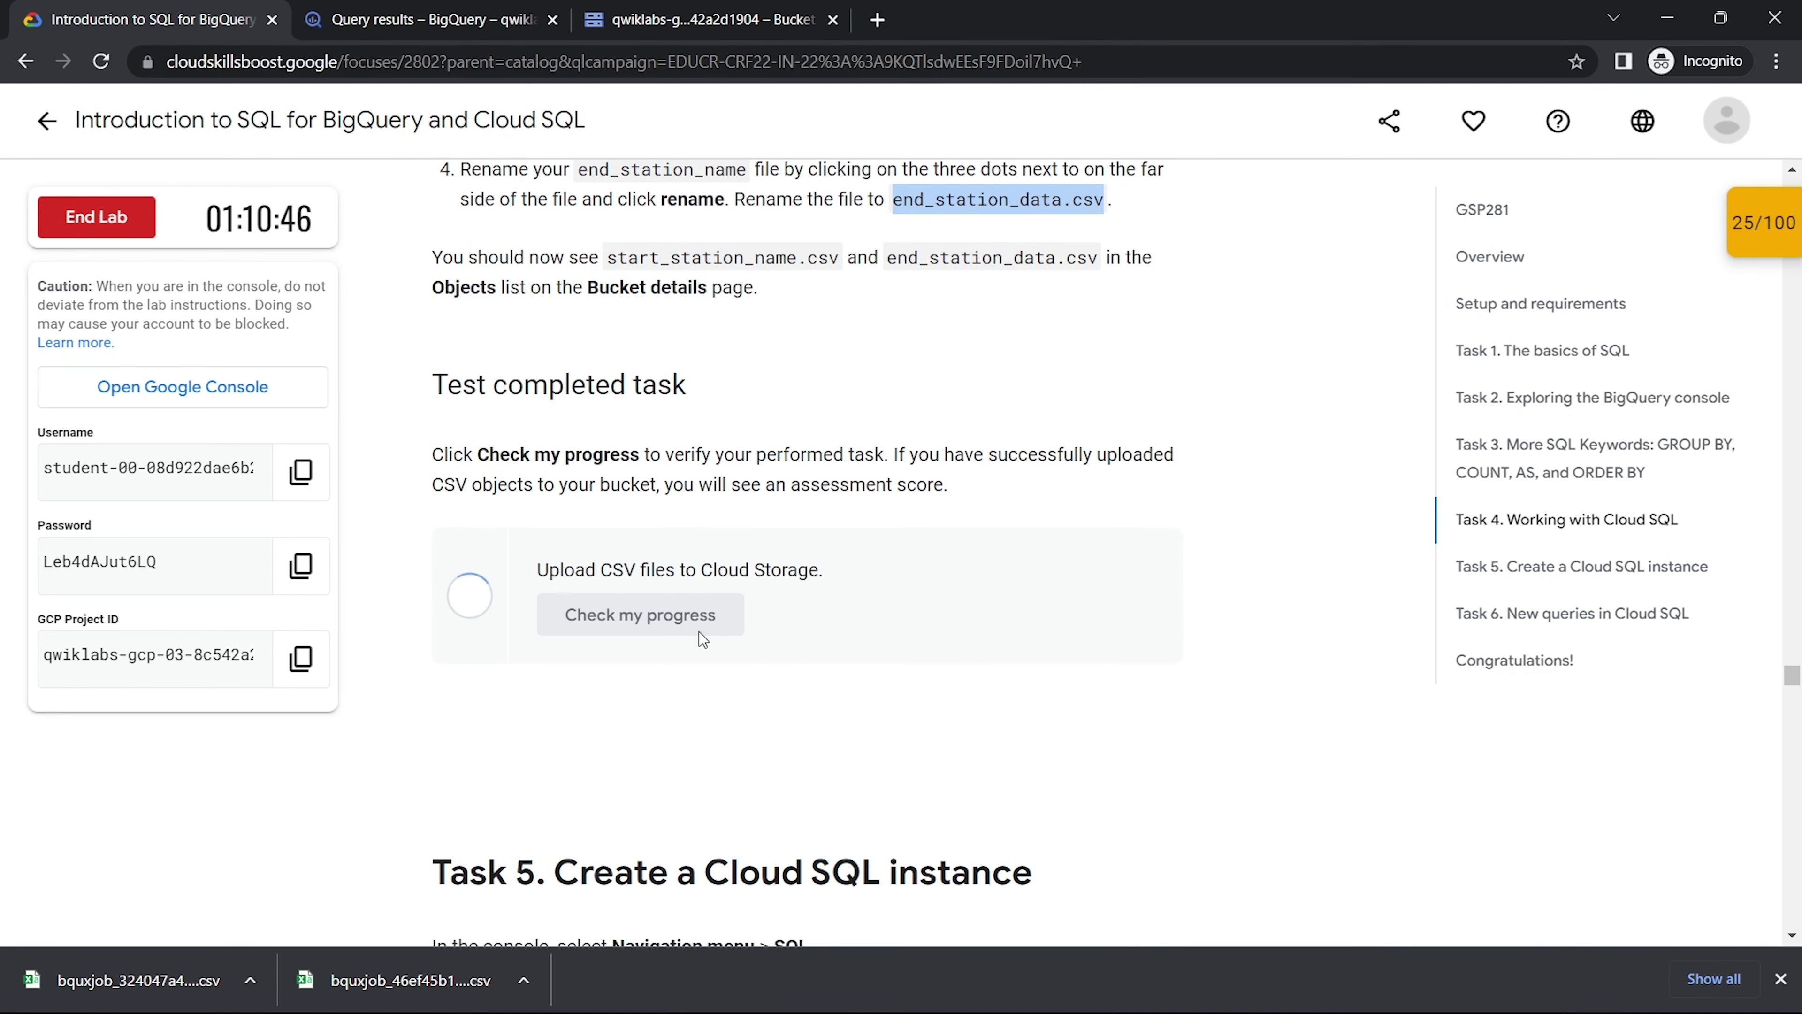
- Read the Task 5 instructions on creating a Cloud SQL instance and copy the instance ID my-demo
scroll(698, 631, "down", 1)
scroll(698, 631, "down", 5)
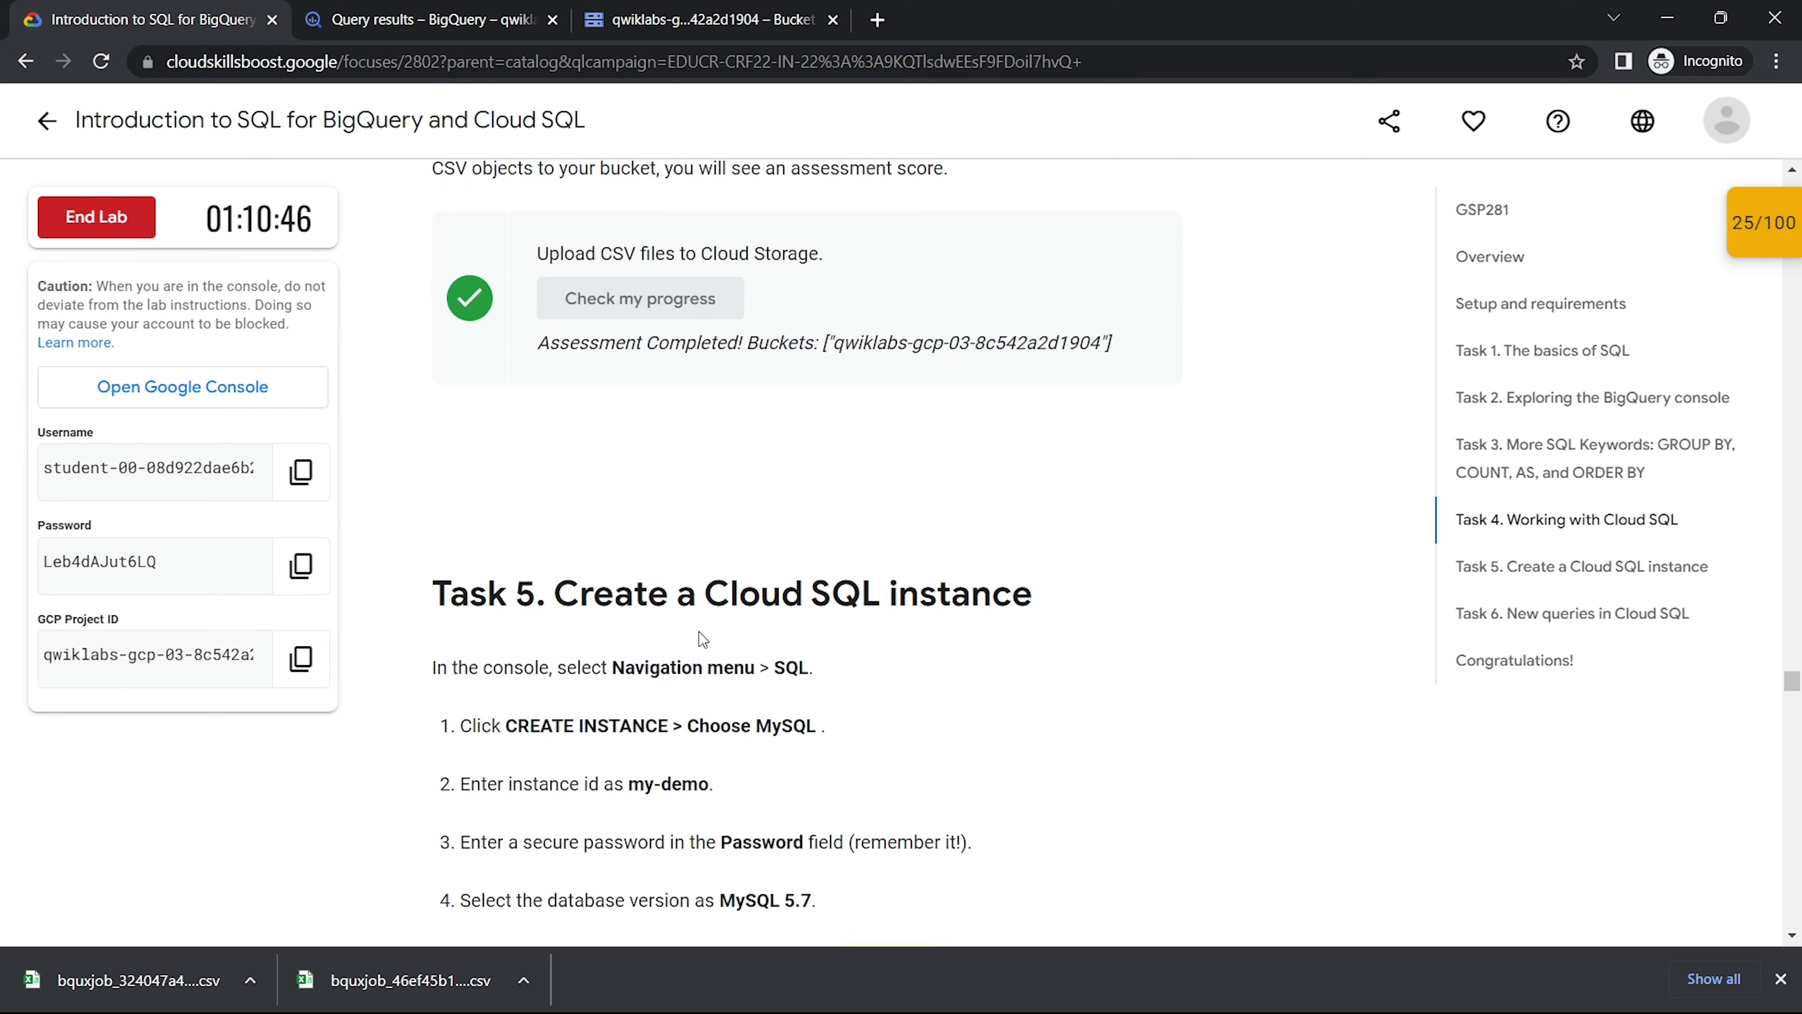
left_click_drag(434, 467, 1058, 455)
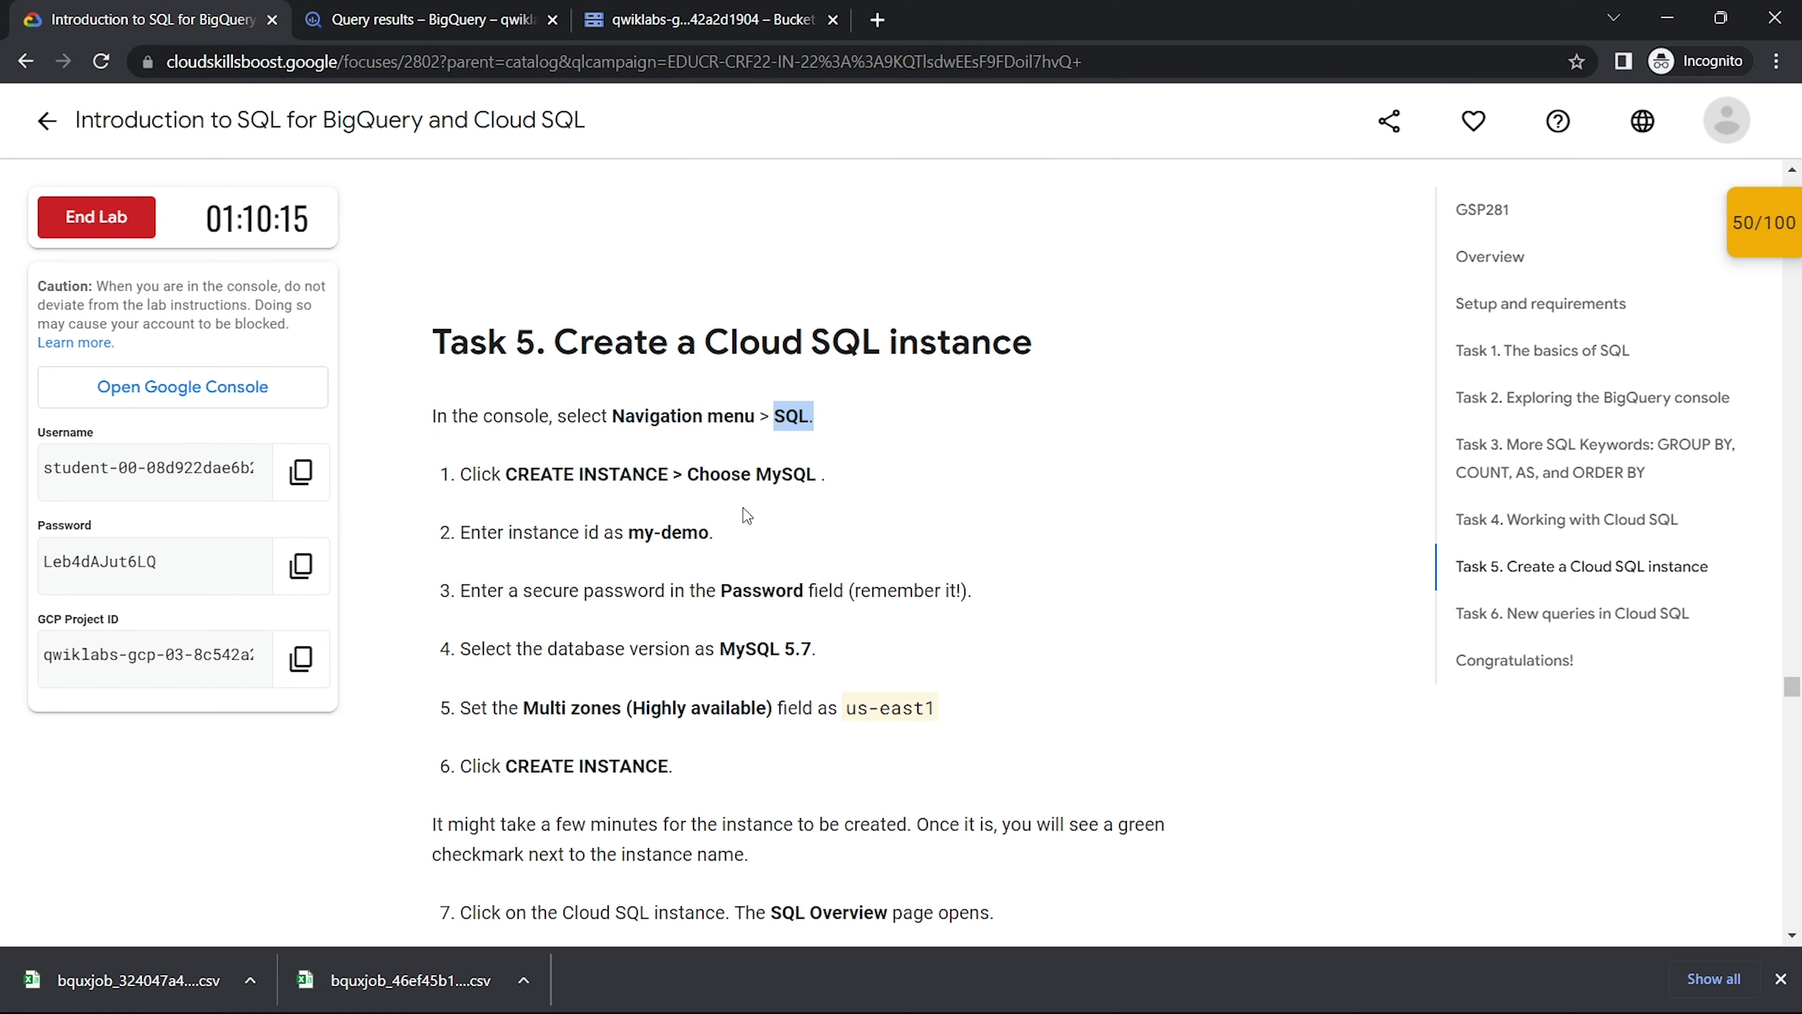
scroll(738, 513, "down", 1)
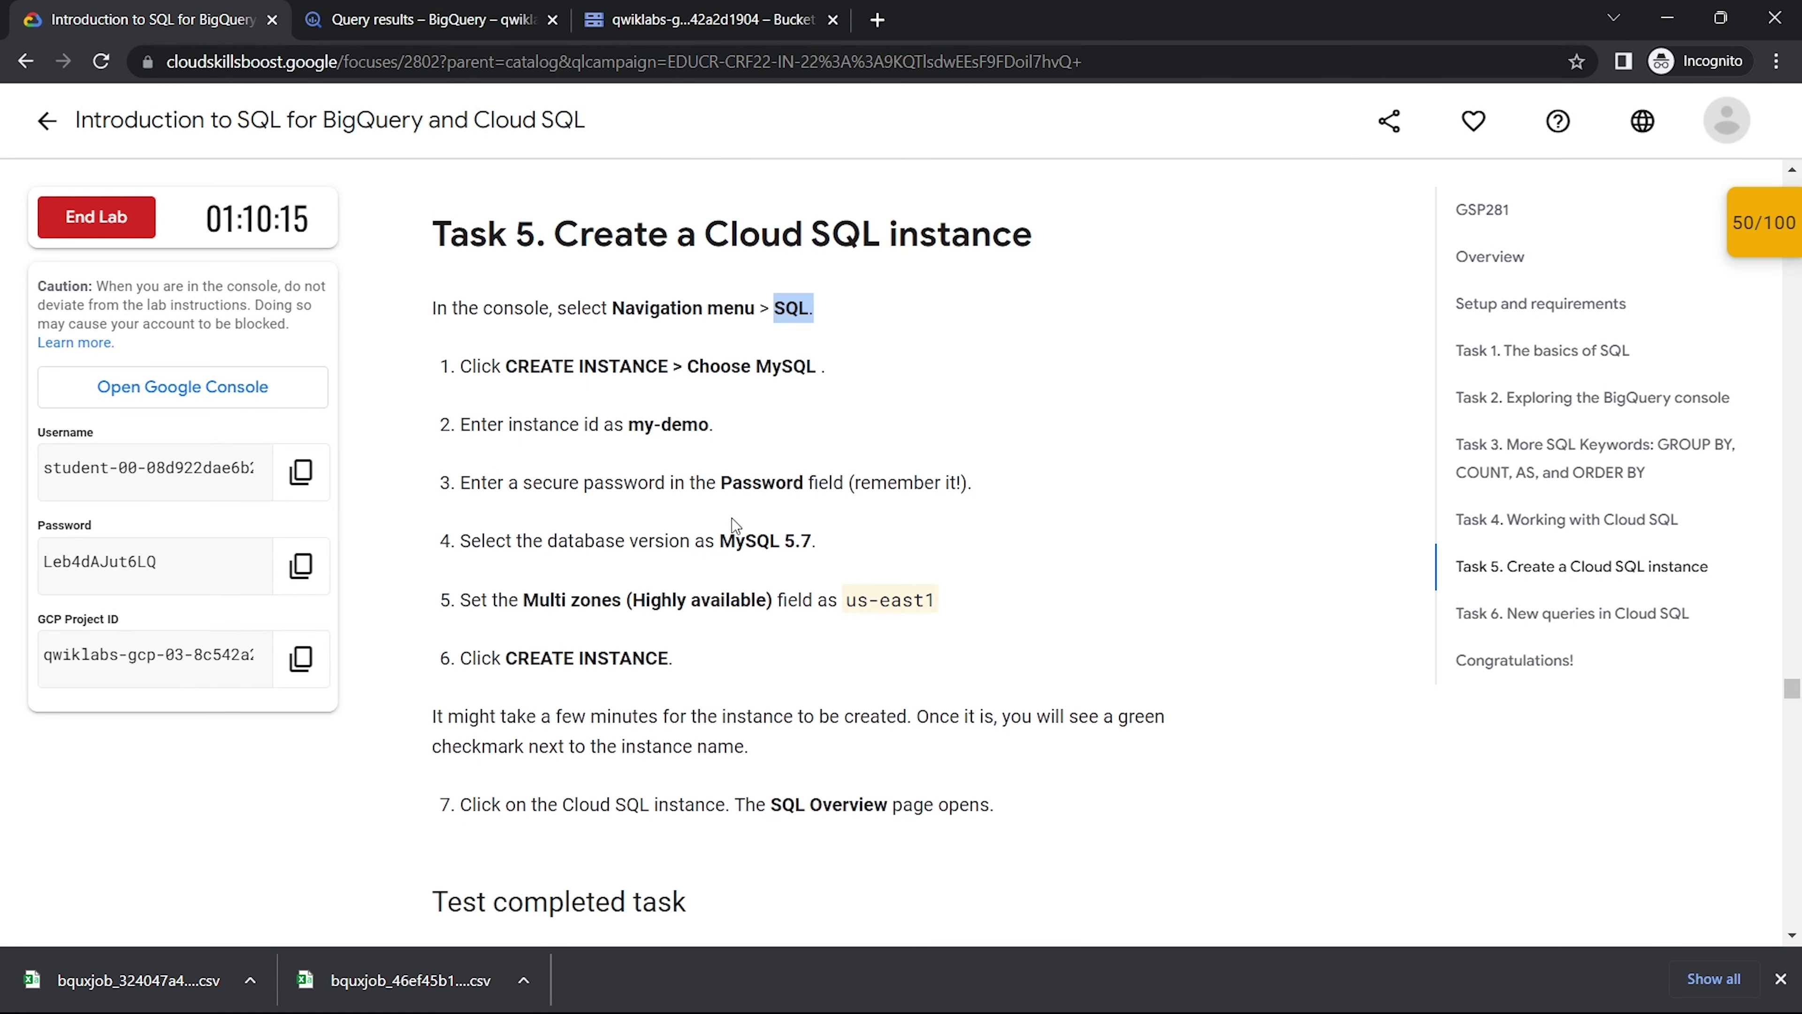
left_click_drag(631, 422, 714, 424)
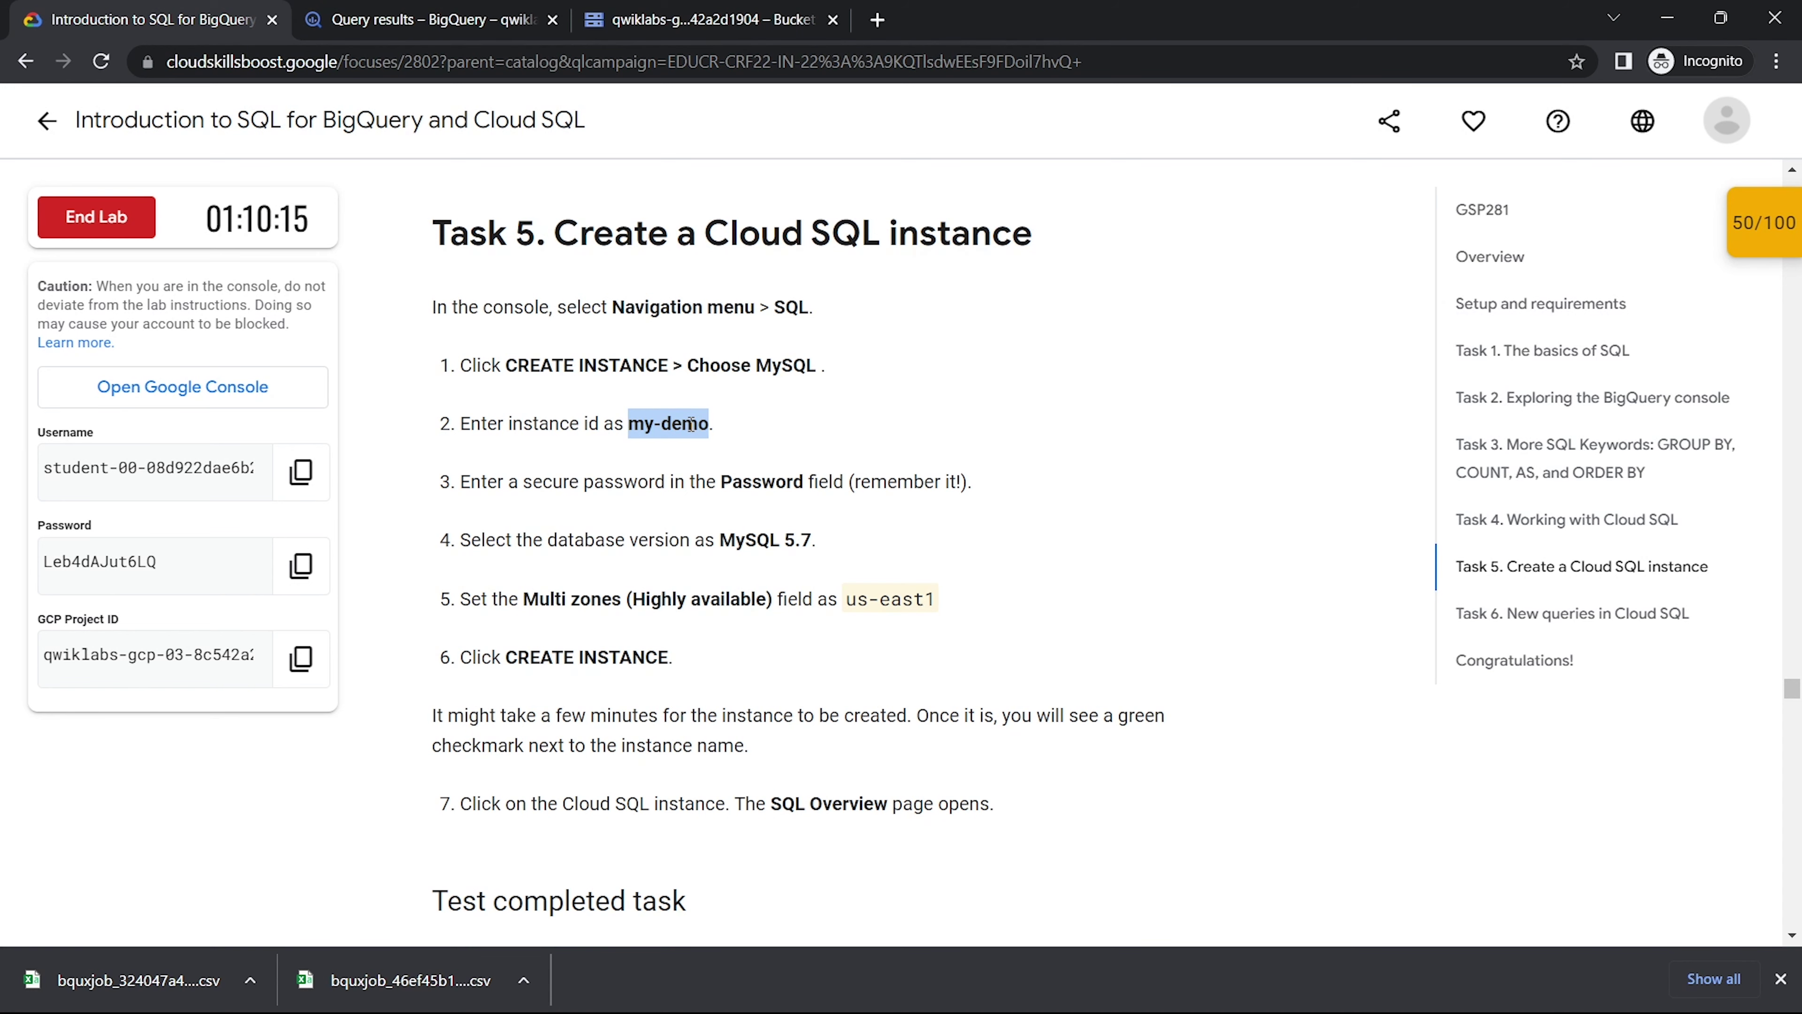
- Go to the BigQuery console page, search for sql and open the SQL product page in a new tab
left_click(424, 20)
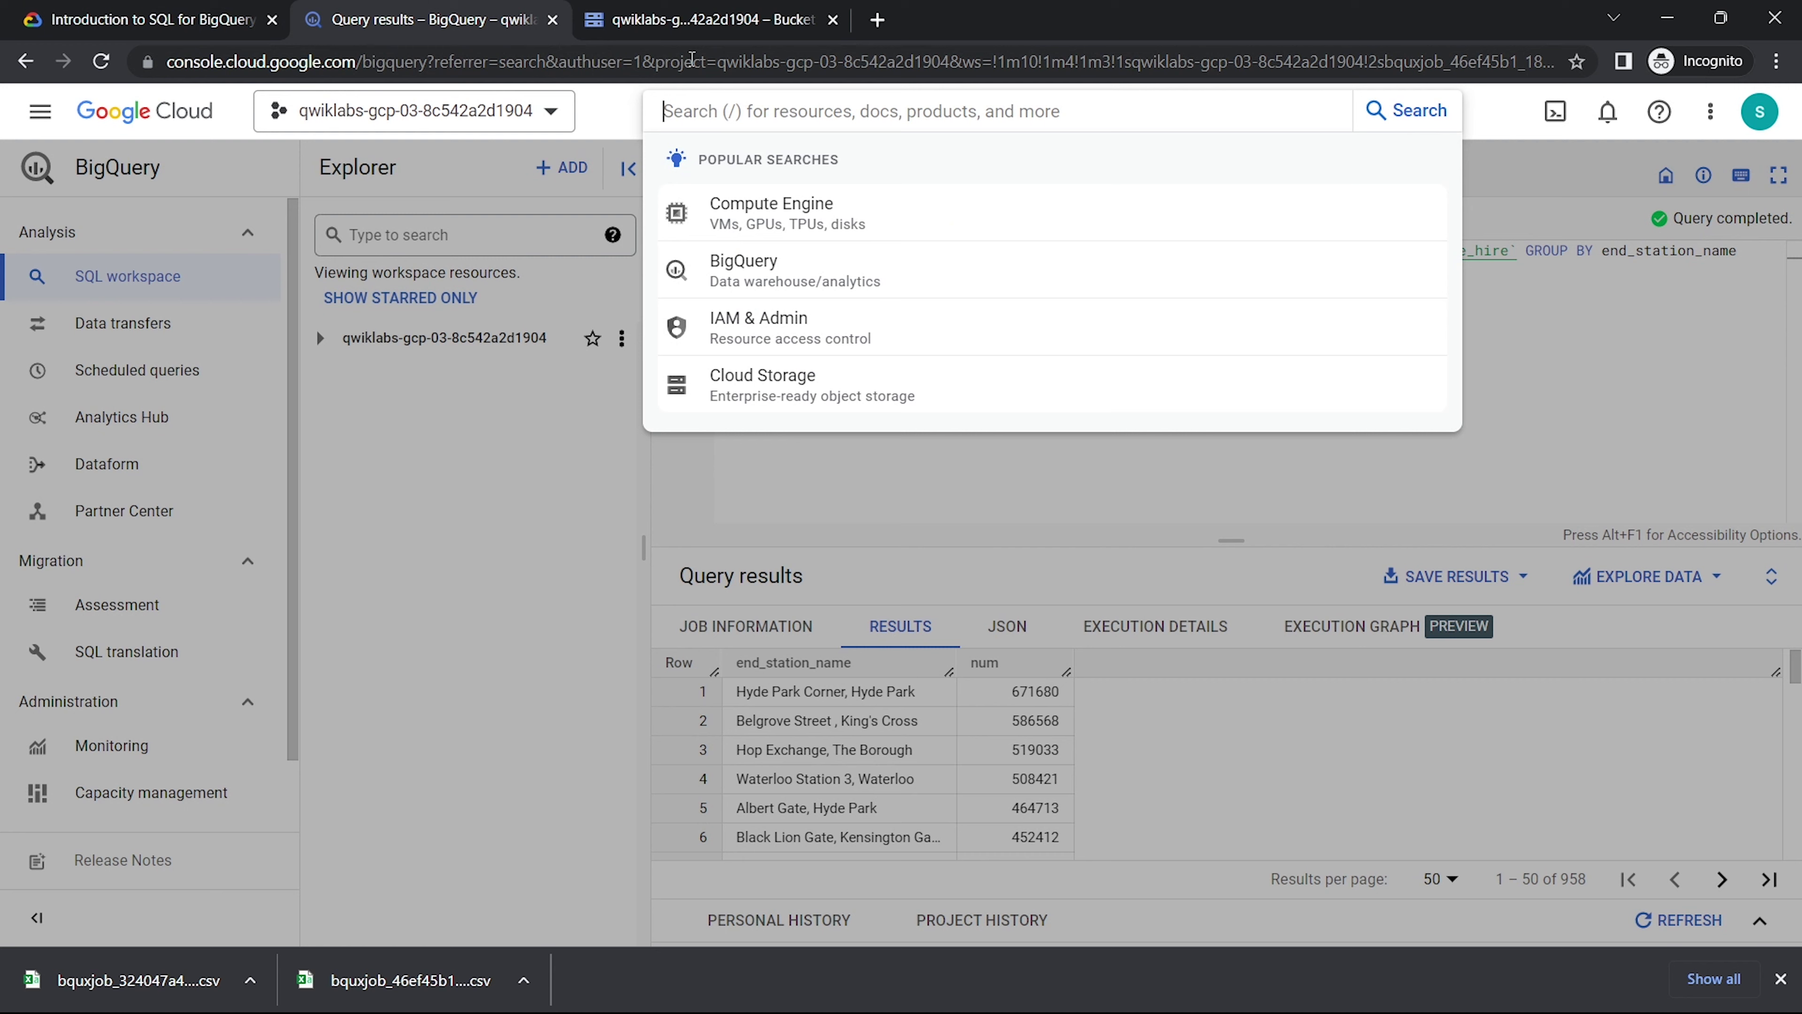
type("sql")
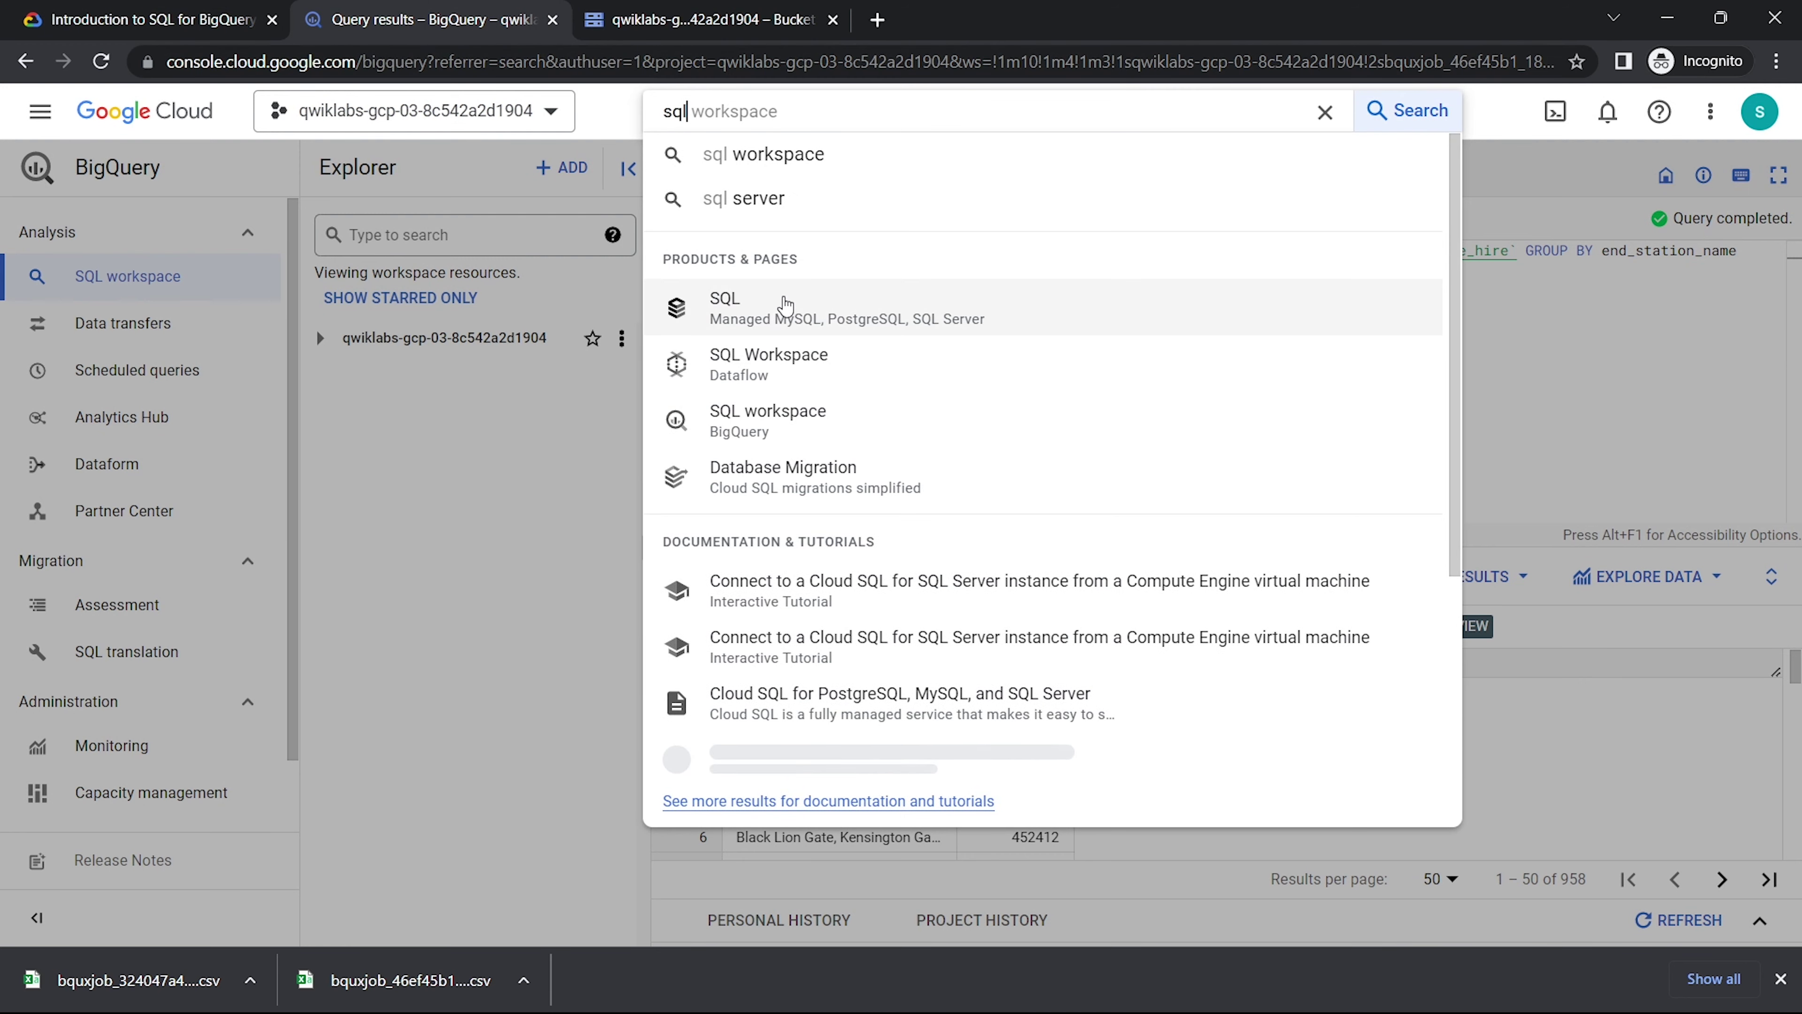
right_click(786, 302)
left_click(816, 332)
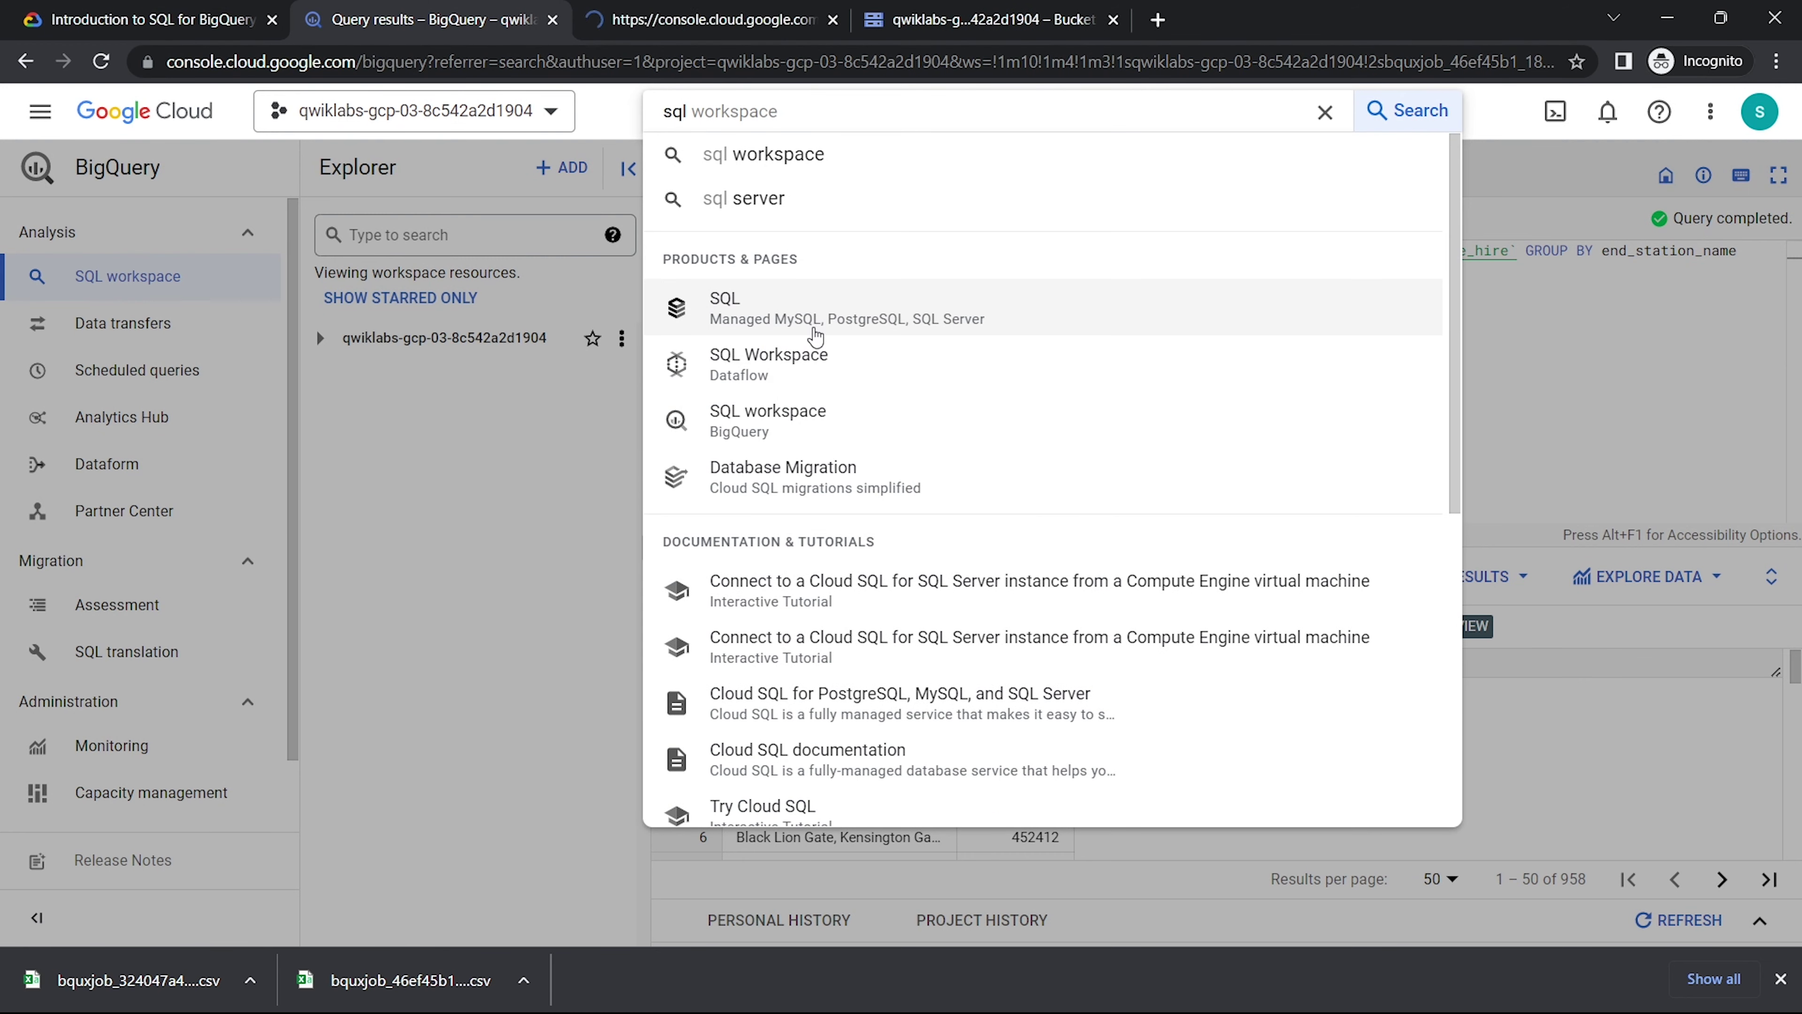
left_click(578, 497)
left_click(614, 10)
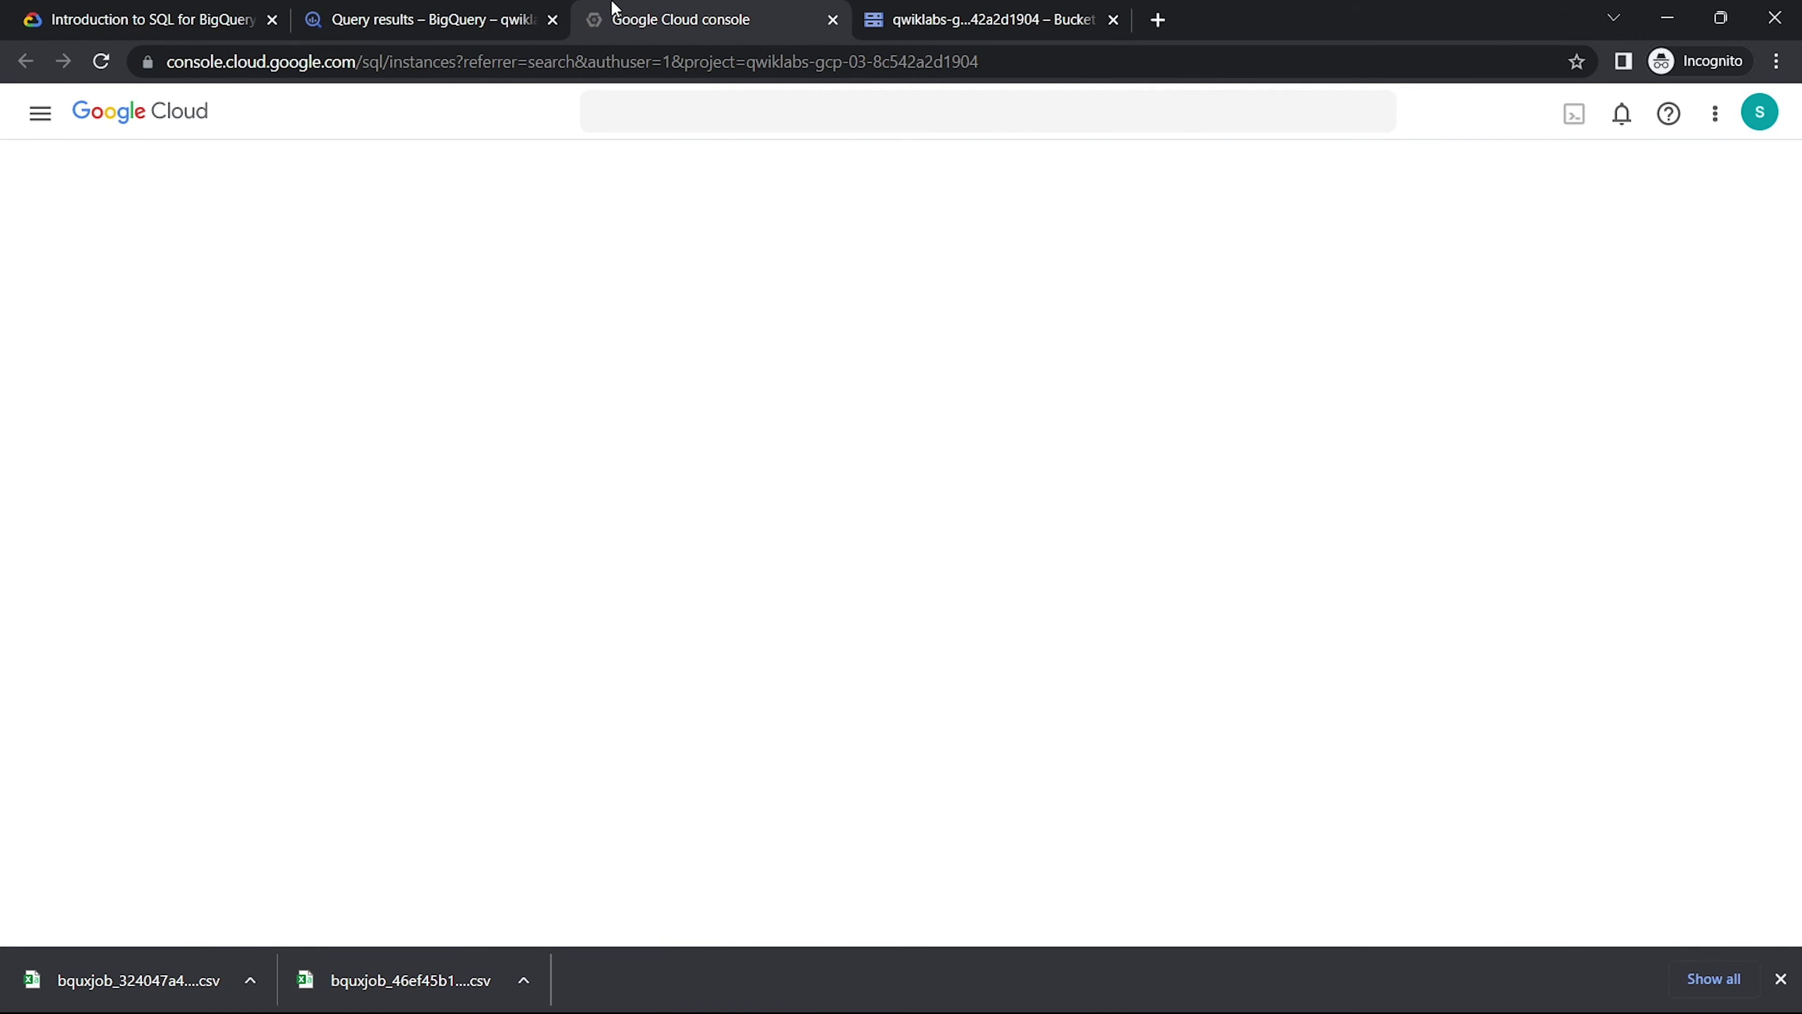
- Start creating a MySQL instance, recheck the lab's instance instructions and set the instance ID to my-demo
left_click(427, 186)
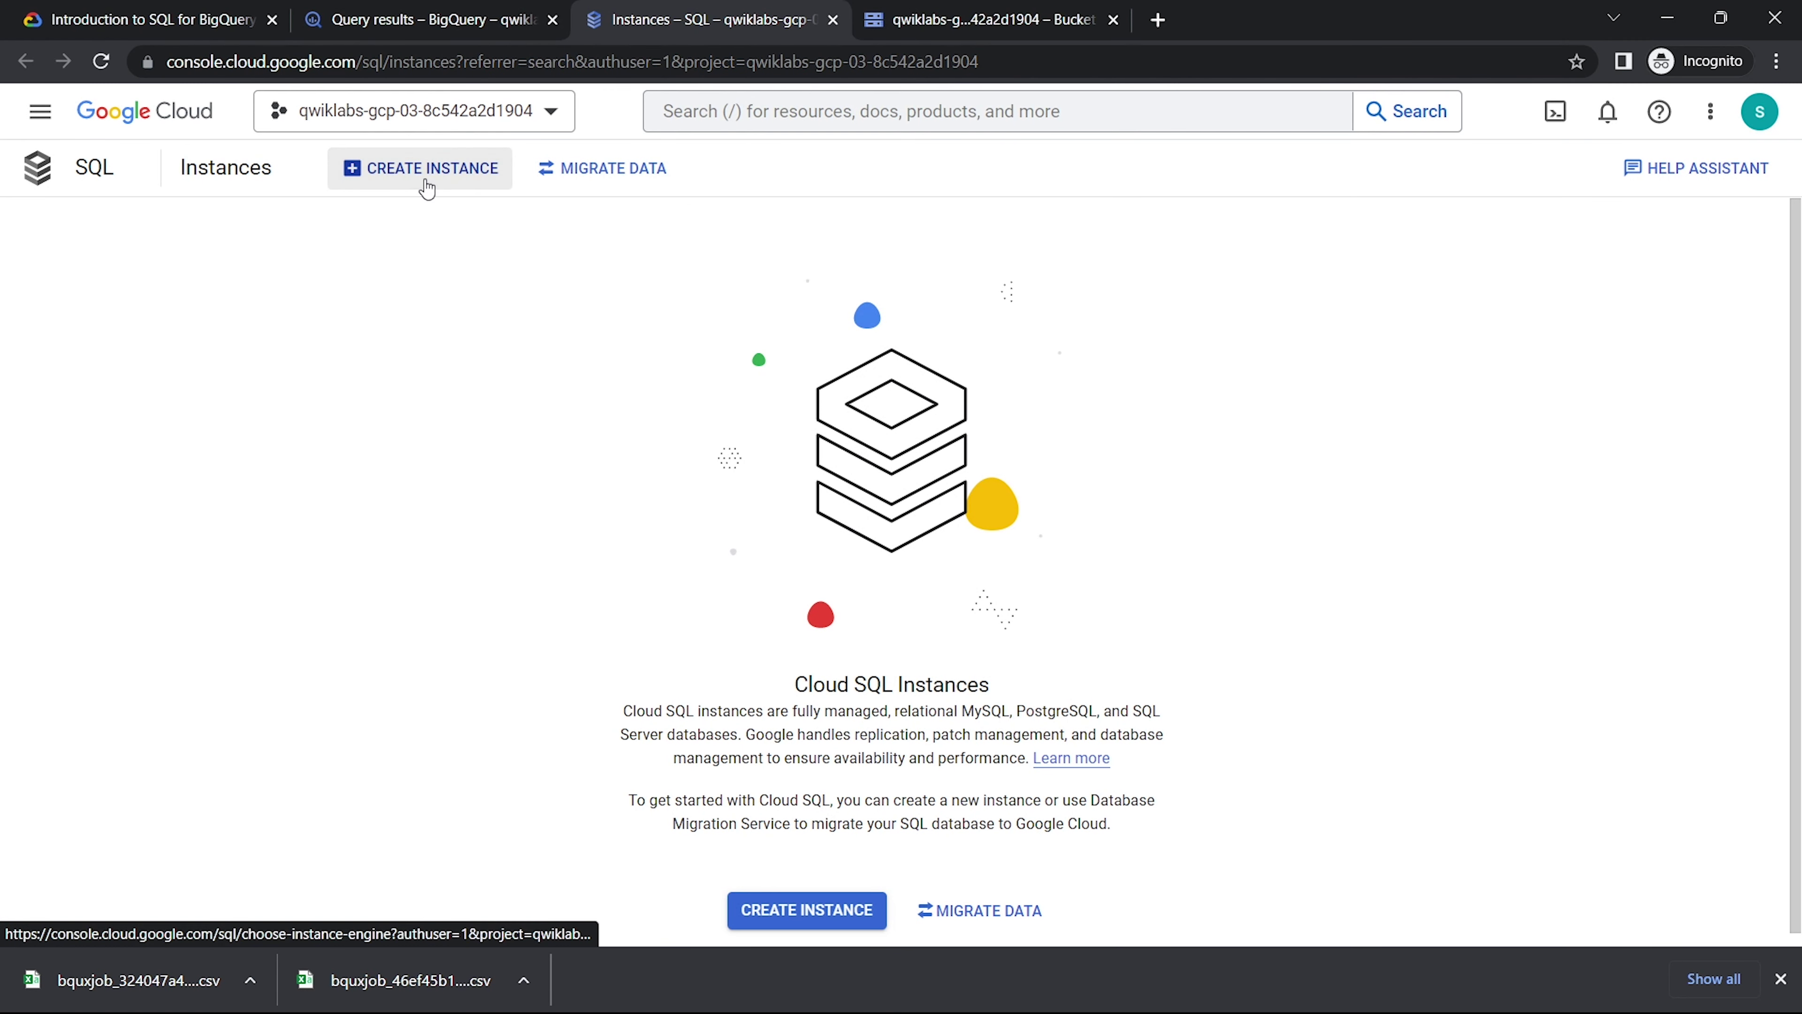
left_click(167, 432)
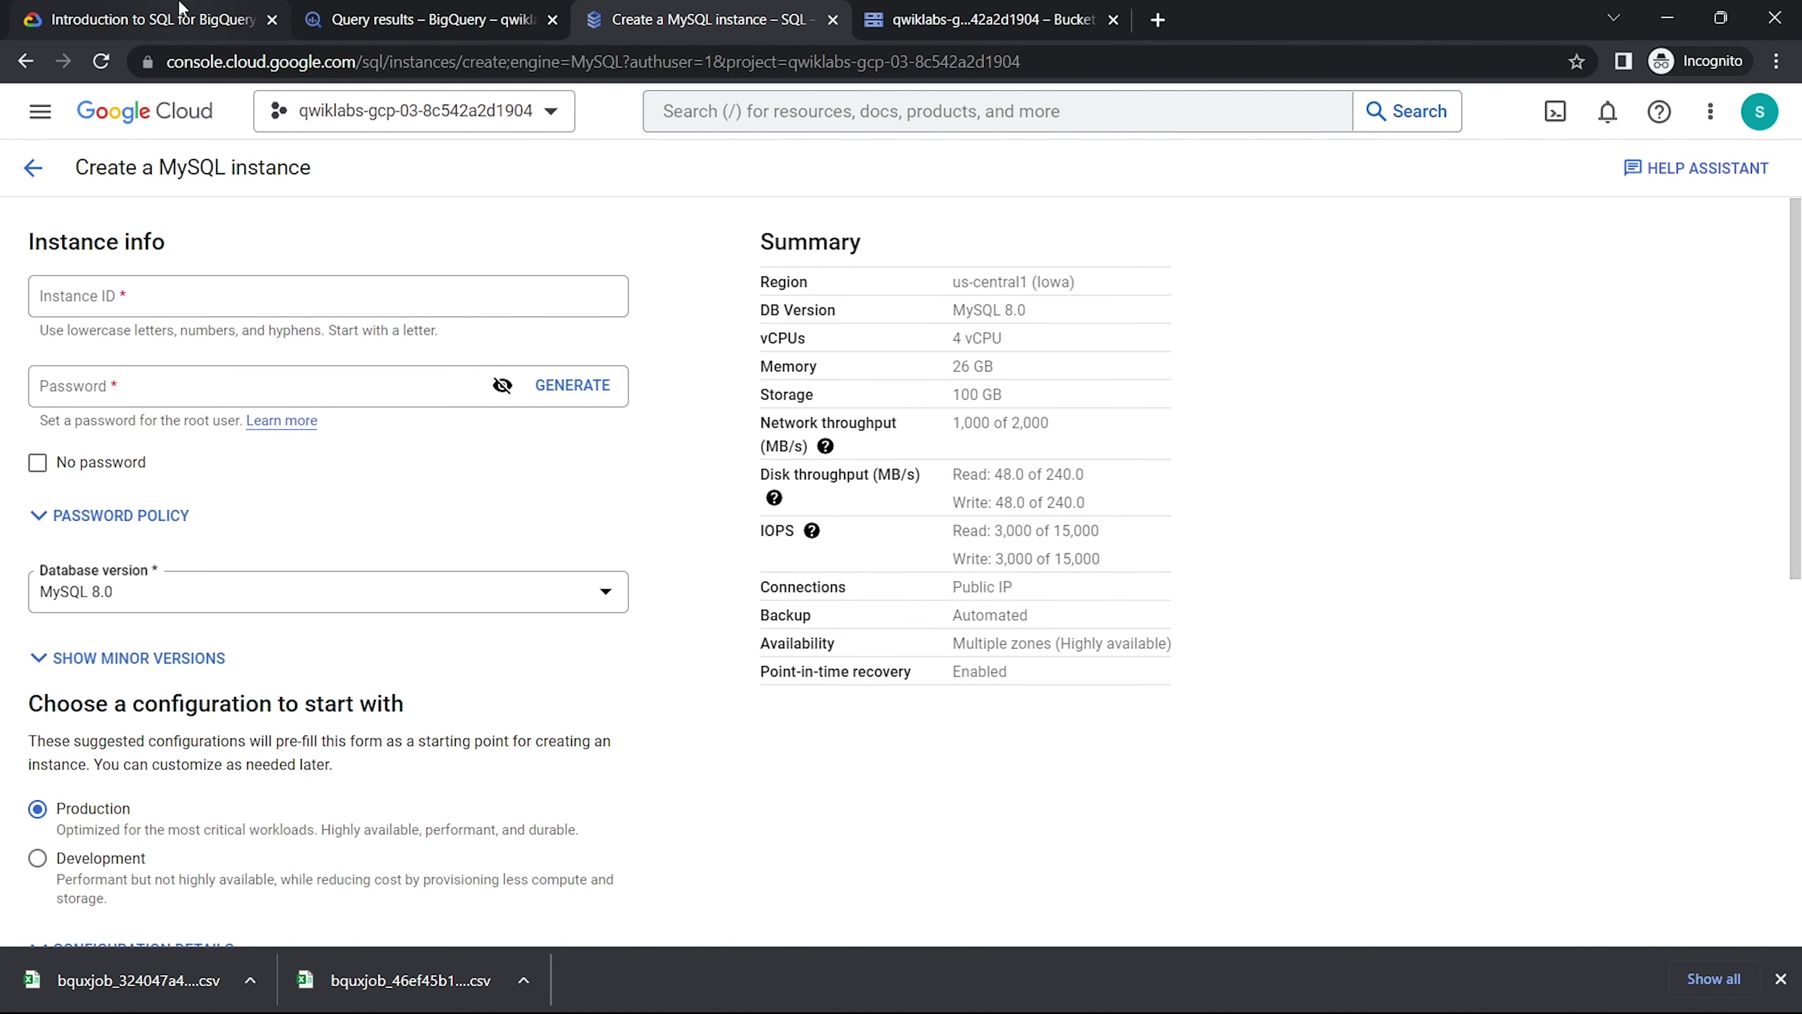
left_click(193, 10)
scroll(606, 447, "down", 2)
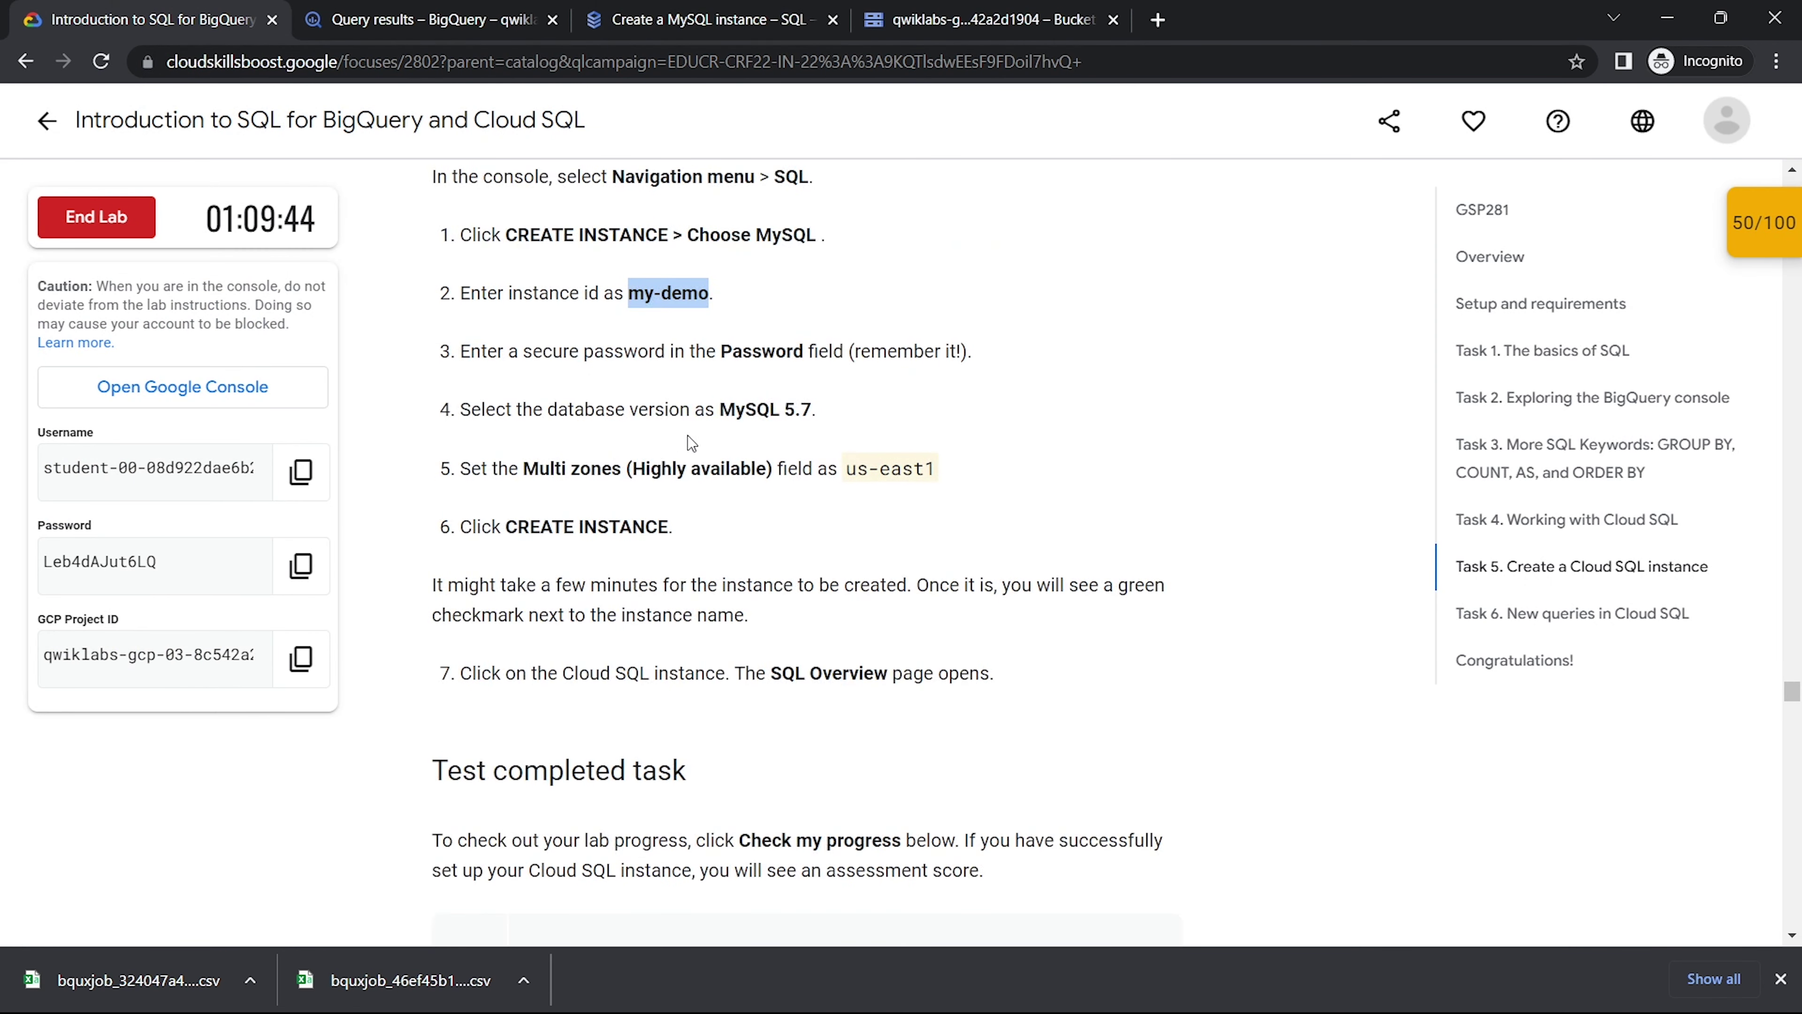
left_click_drag(732, 234, 827, 235)
left_click(495, 15)
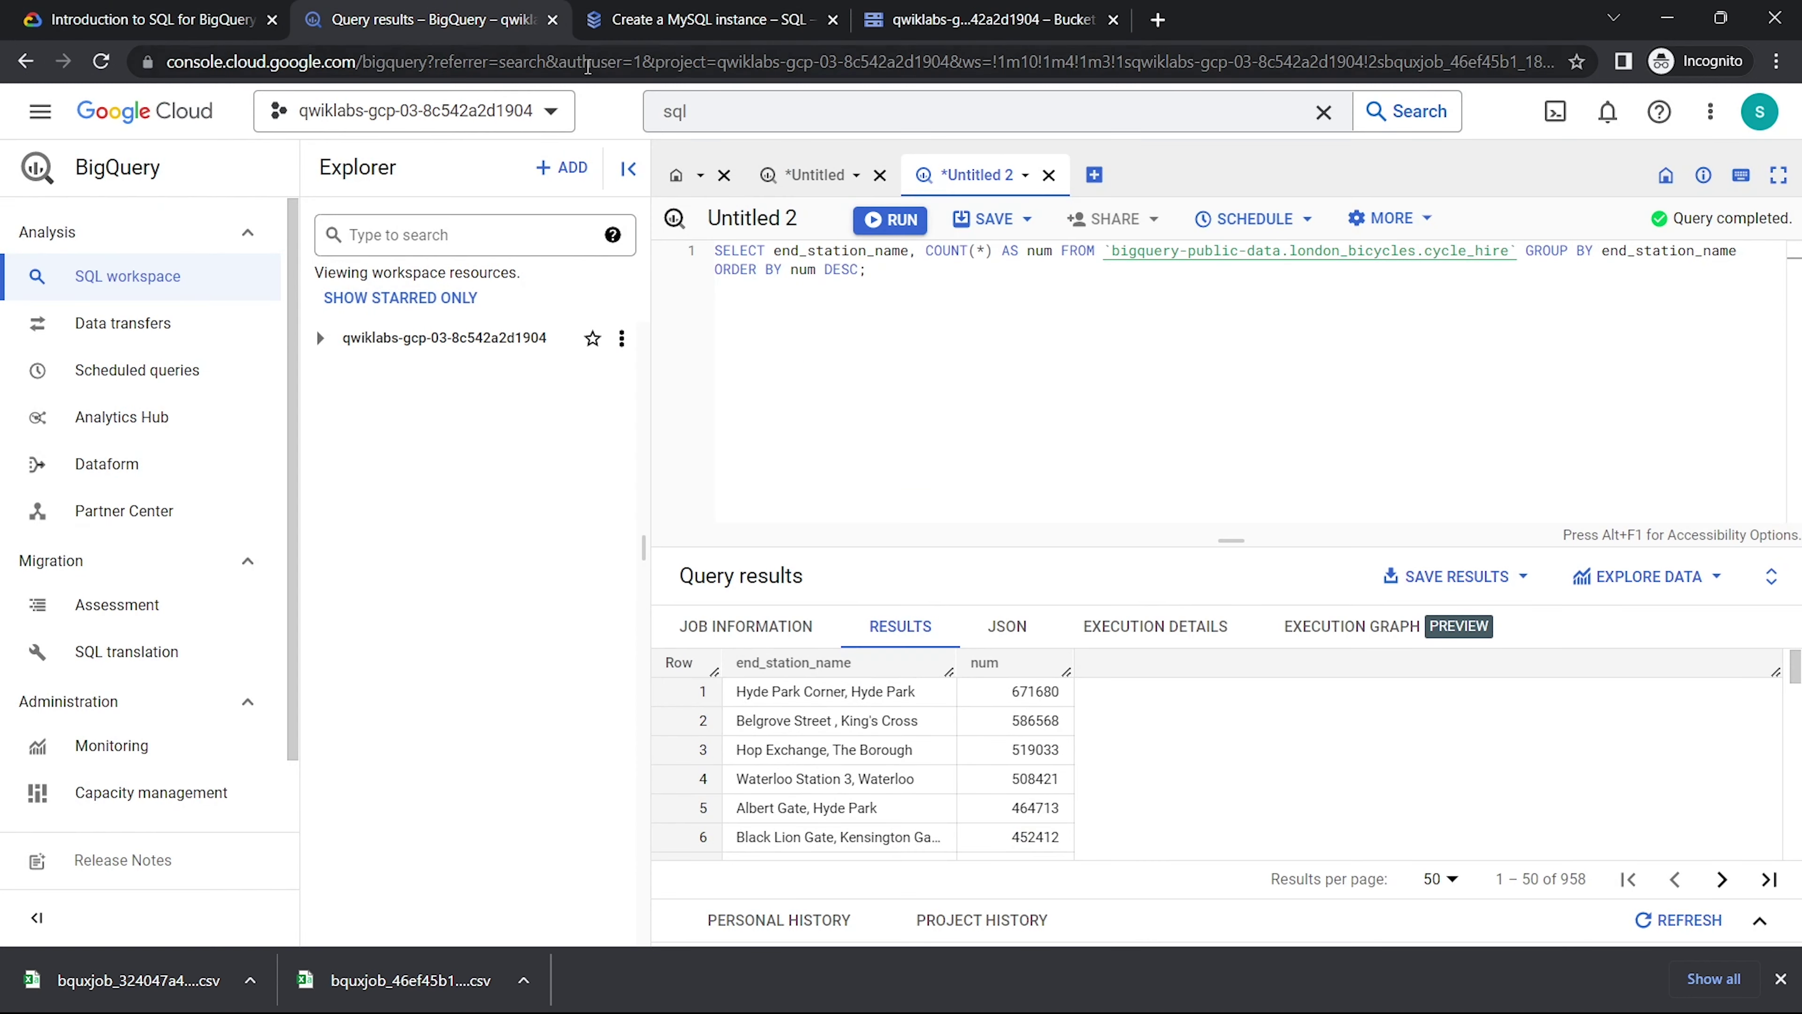
left_click(776, 9)
left_click(414, 304)
type("my-demo")
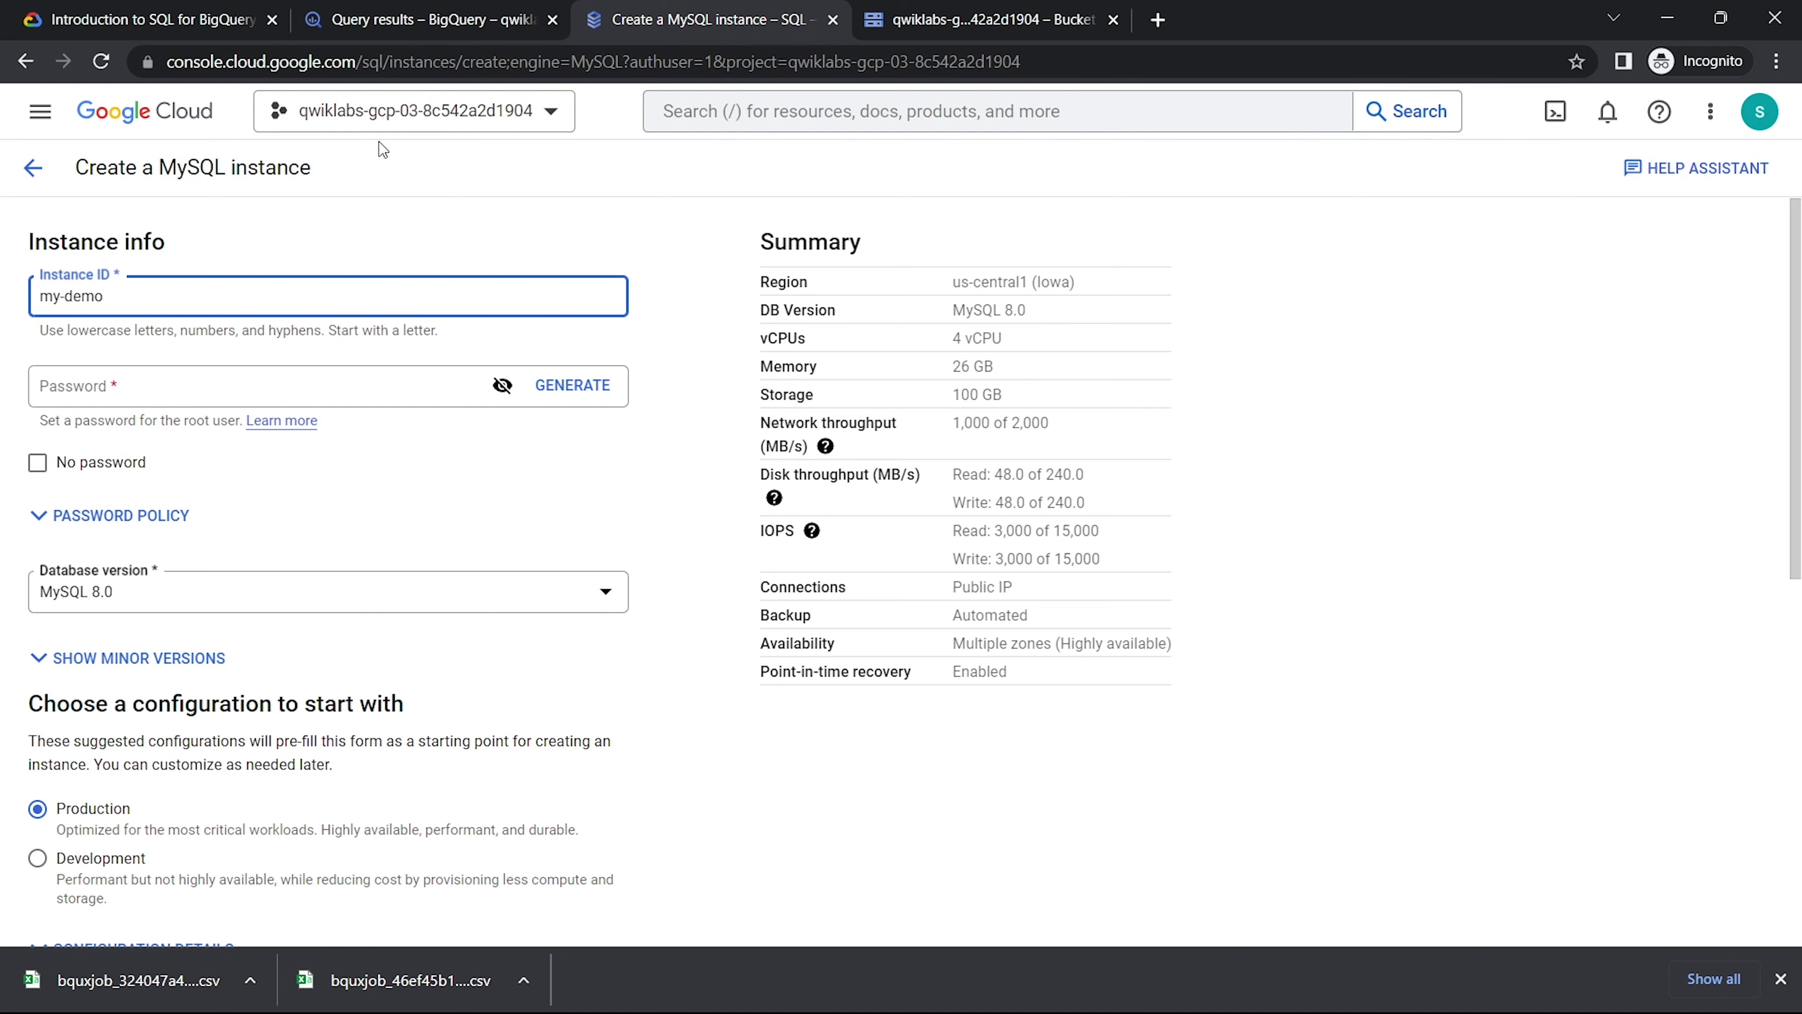
- Copy a word from the lab's password instruction and paste it as the instance's root user password
left_click(153, 19)
scroll(606, 337, "down", 1)
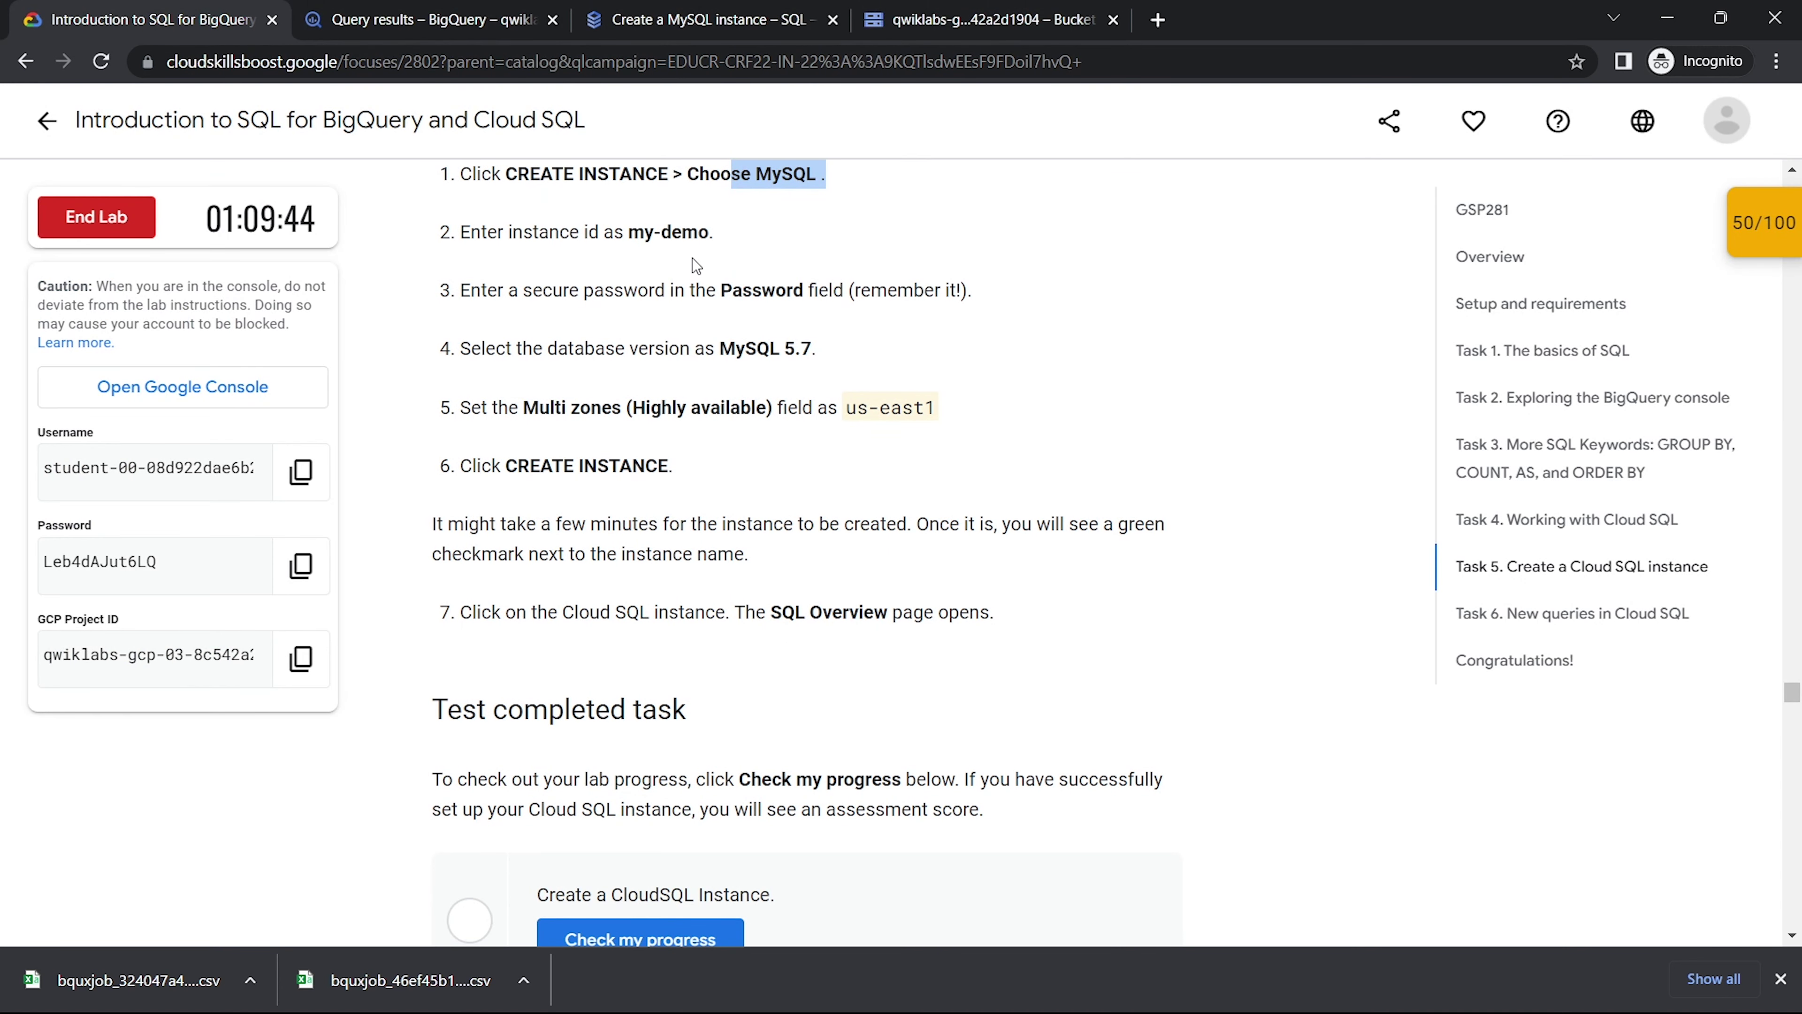
double_click(750, 283)
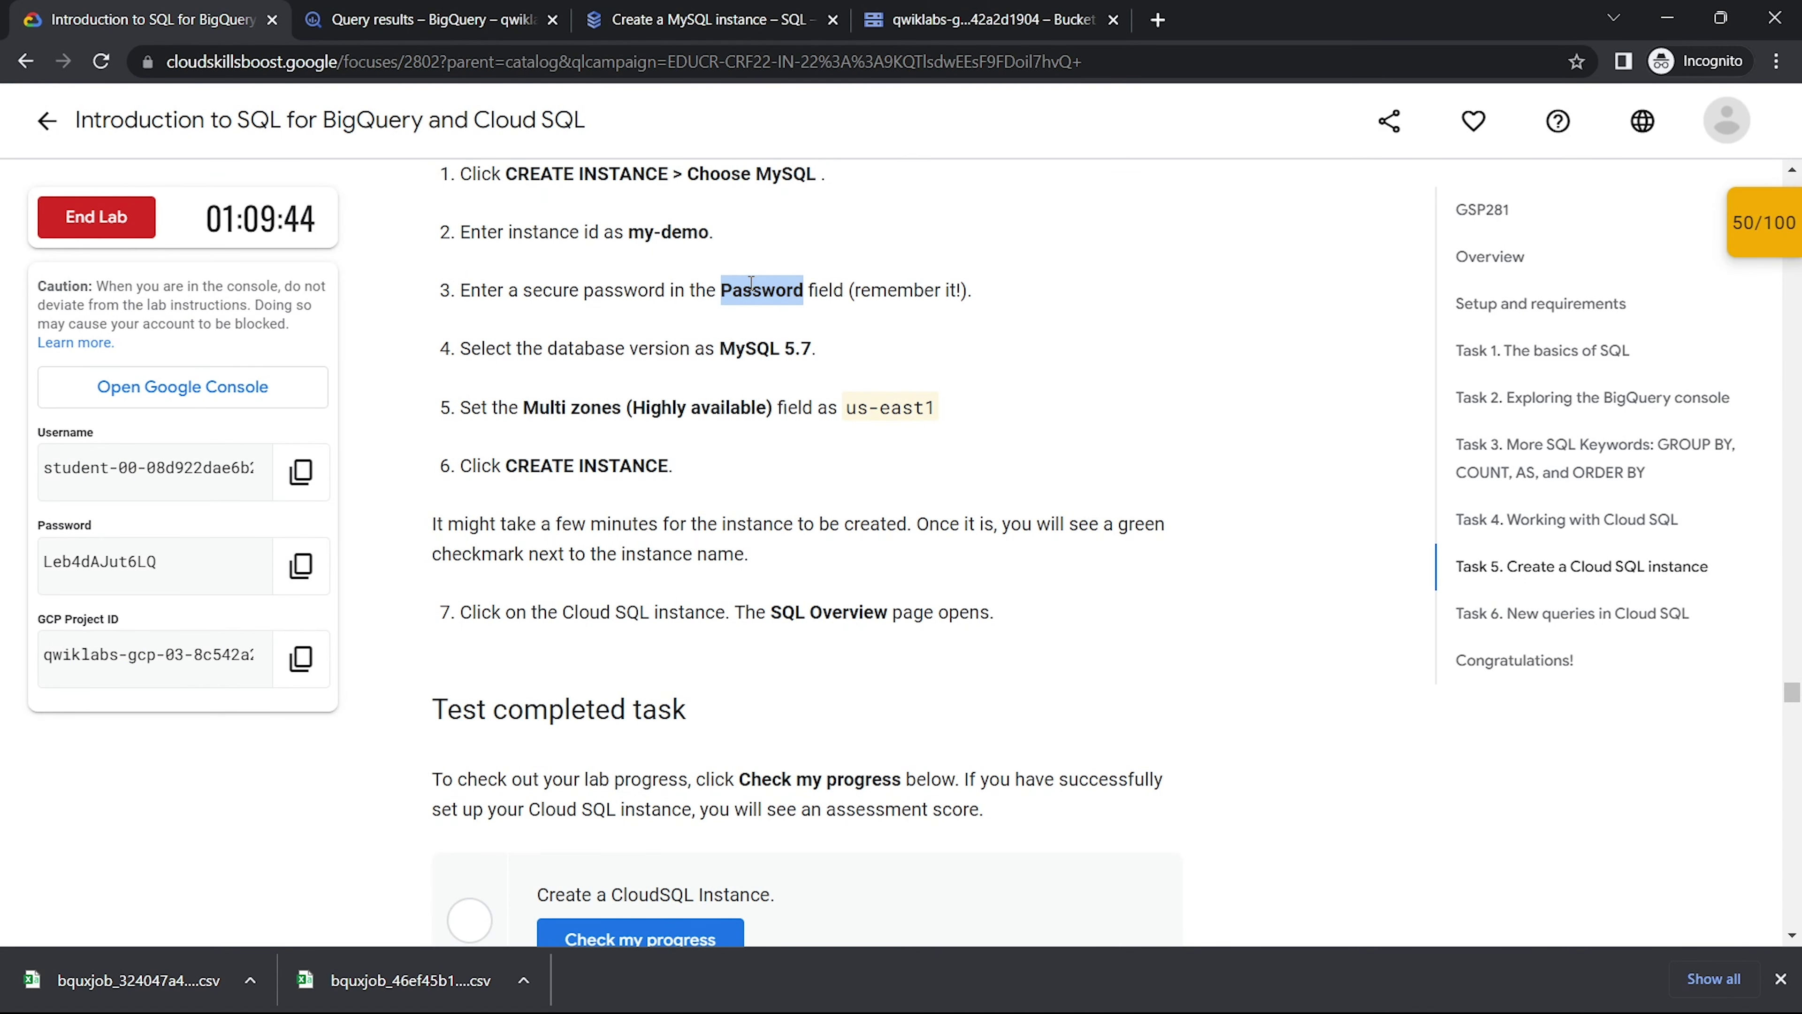
left_click(665, 8)
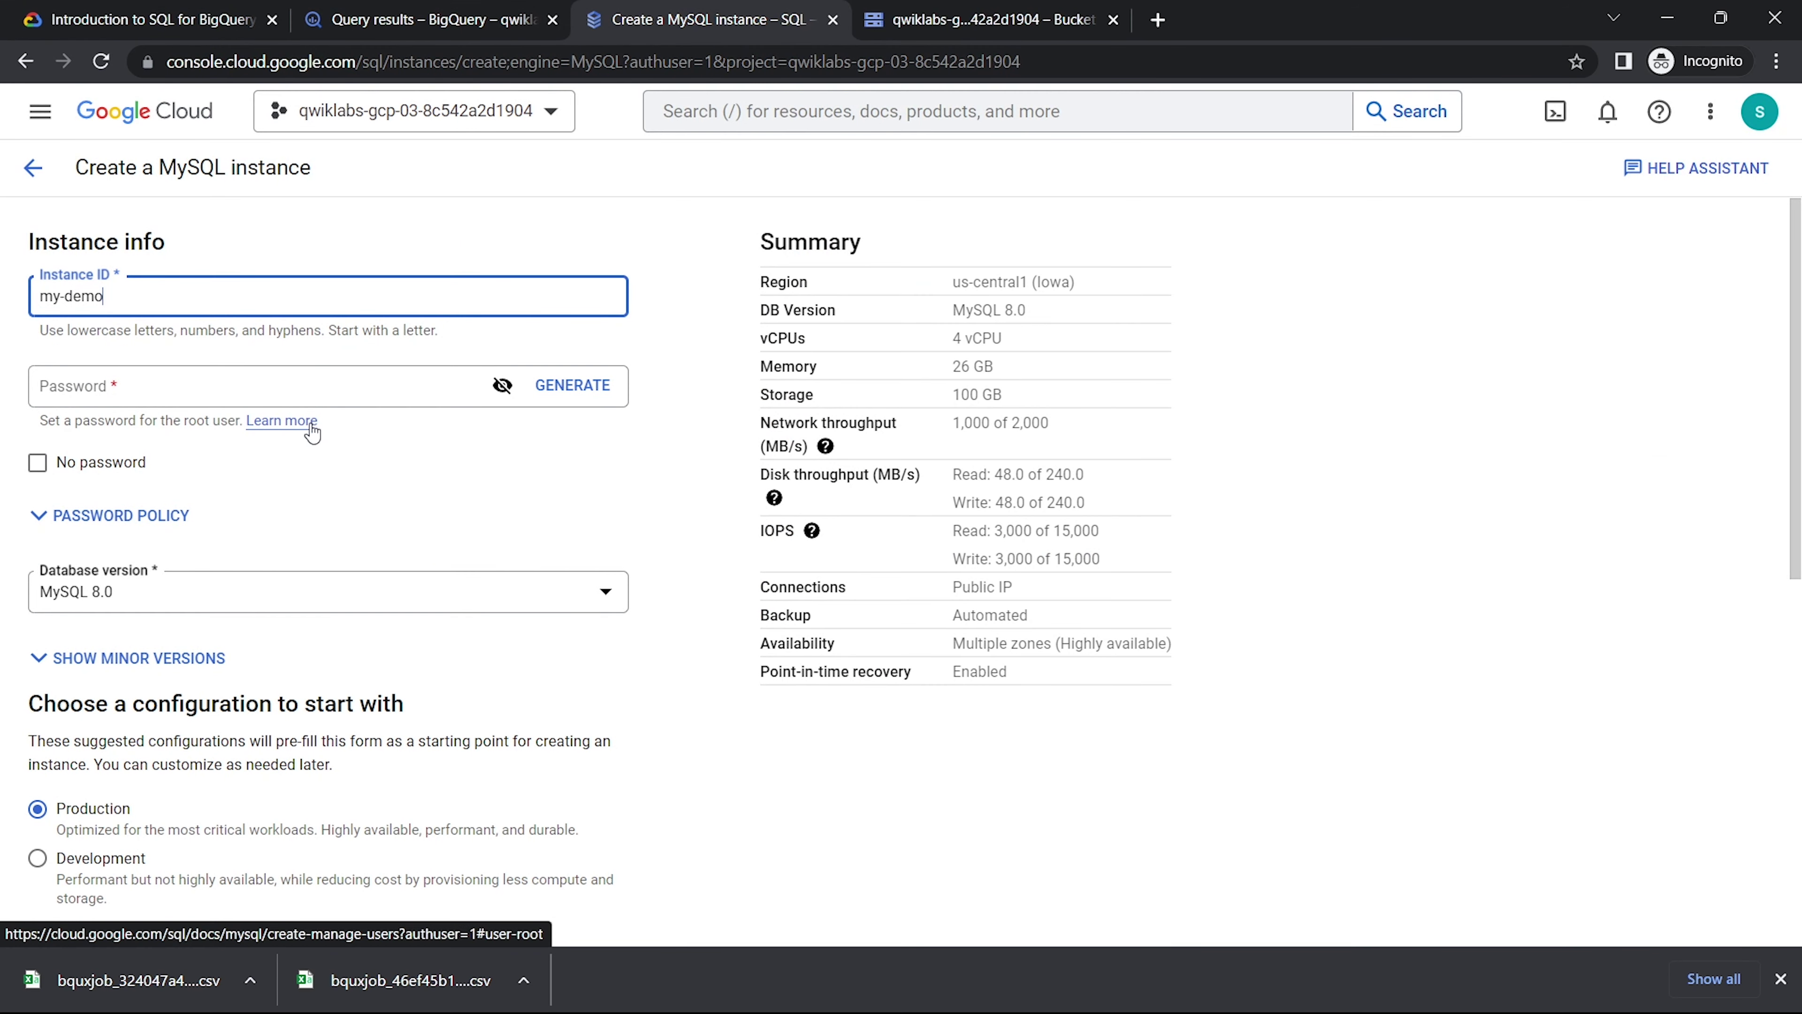
left_click(261, 385)
key("ctrl+v")
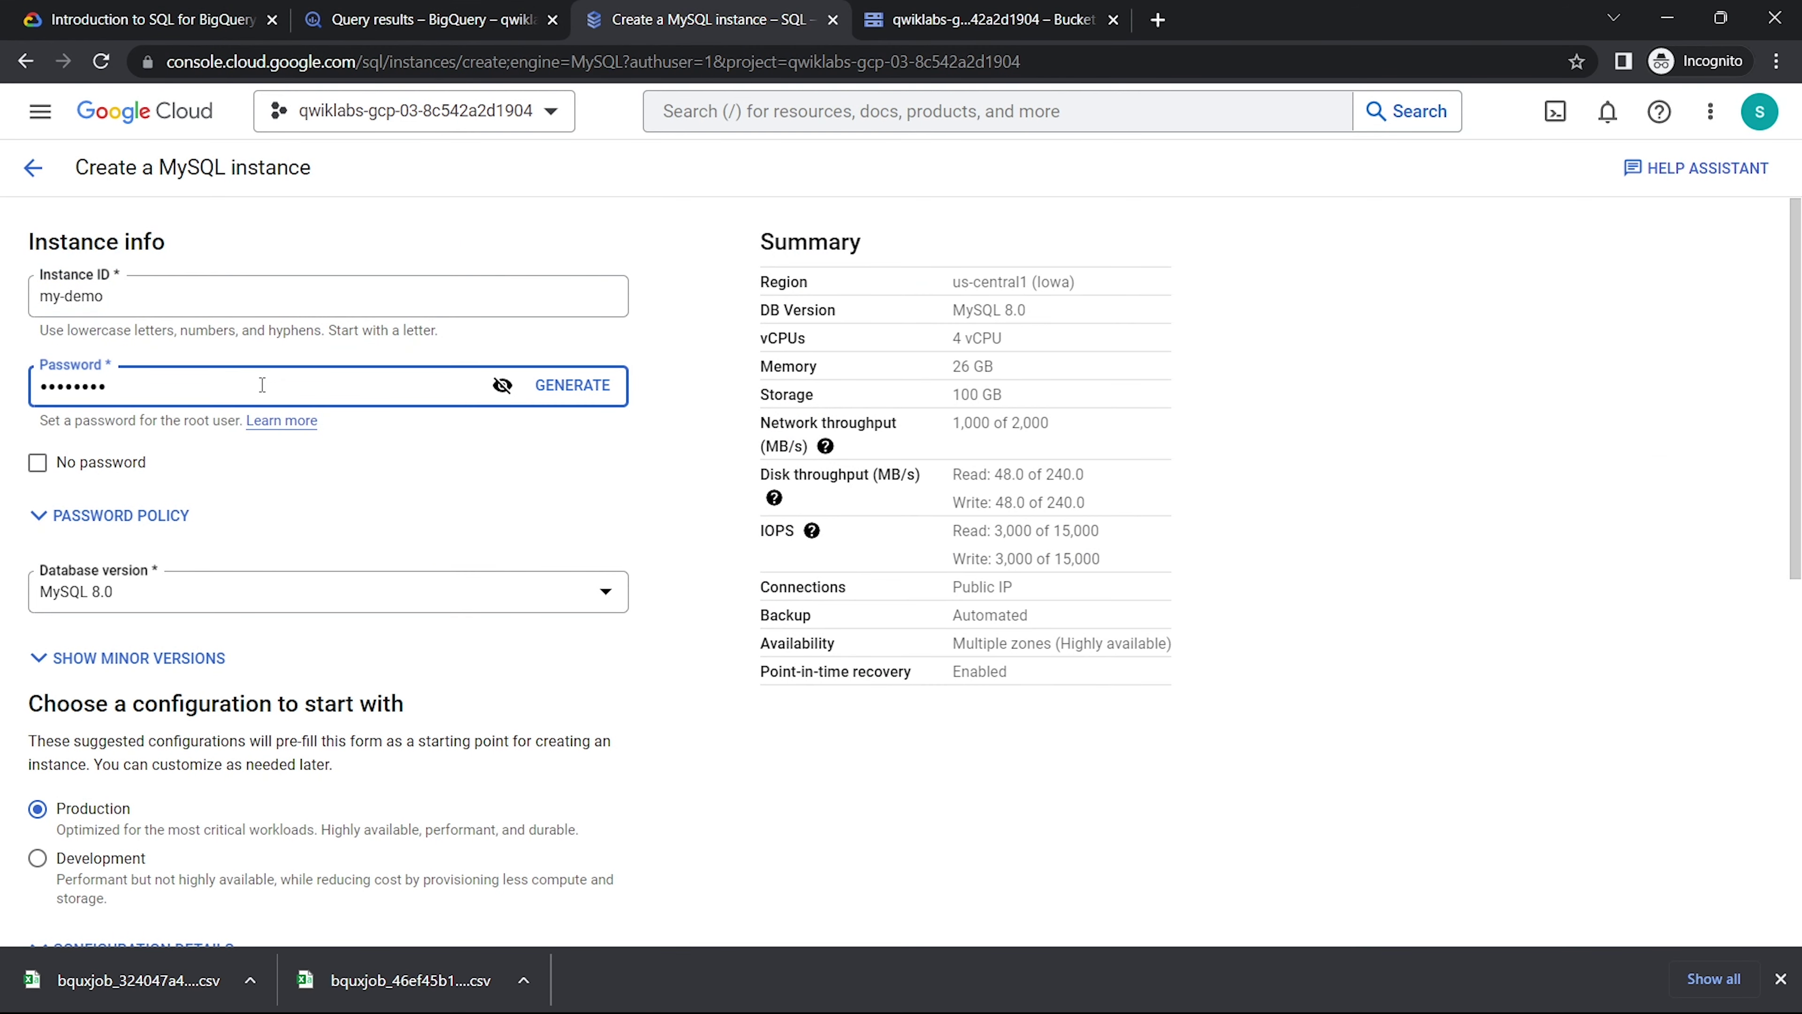
- Change the instance's database version to MySQL 5.7
scroll(284, 426, "down", 2)
left_click(291, 458)
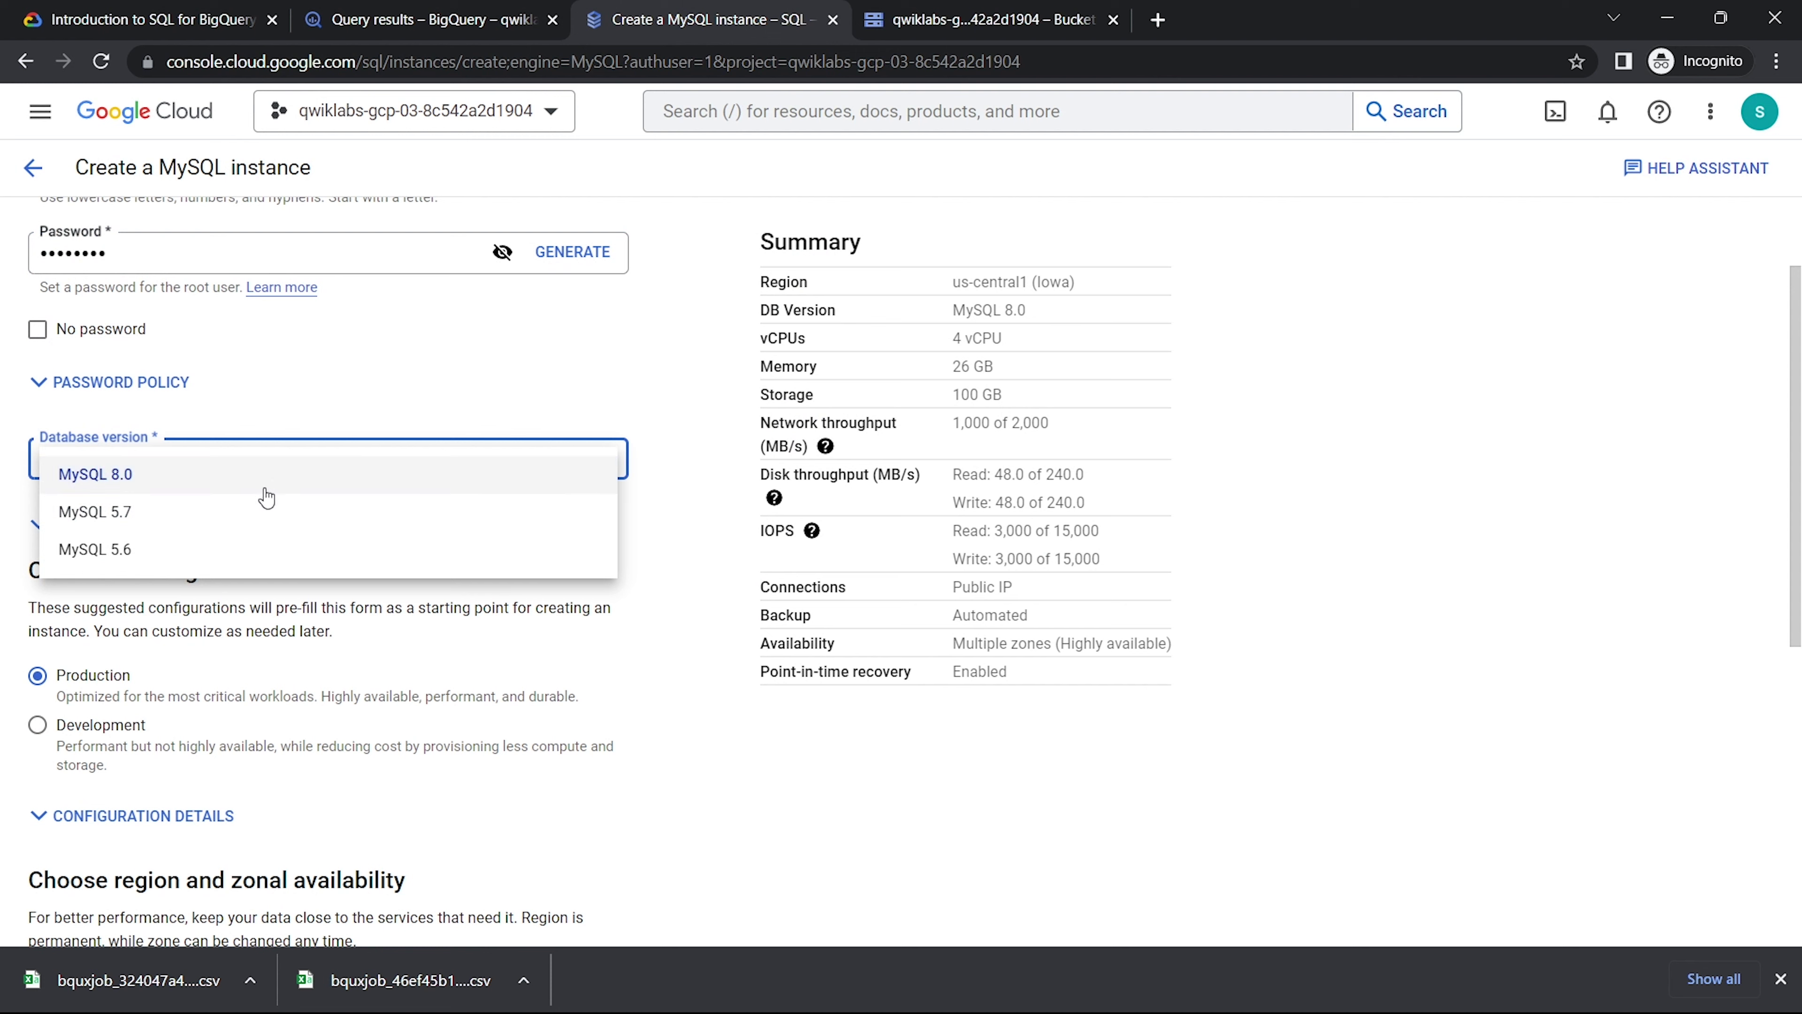
left_click(246, 515)
- Check the lab's version and region requirements, set the region to us-east1 (South Carolina) and create the instance
left_click(165, 10)
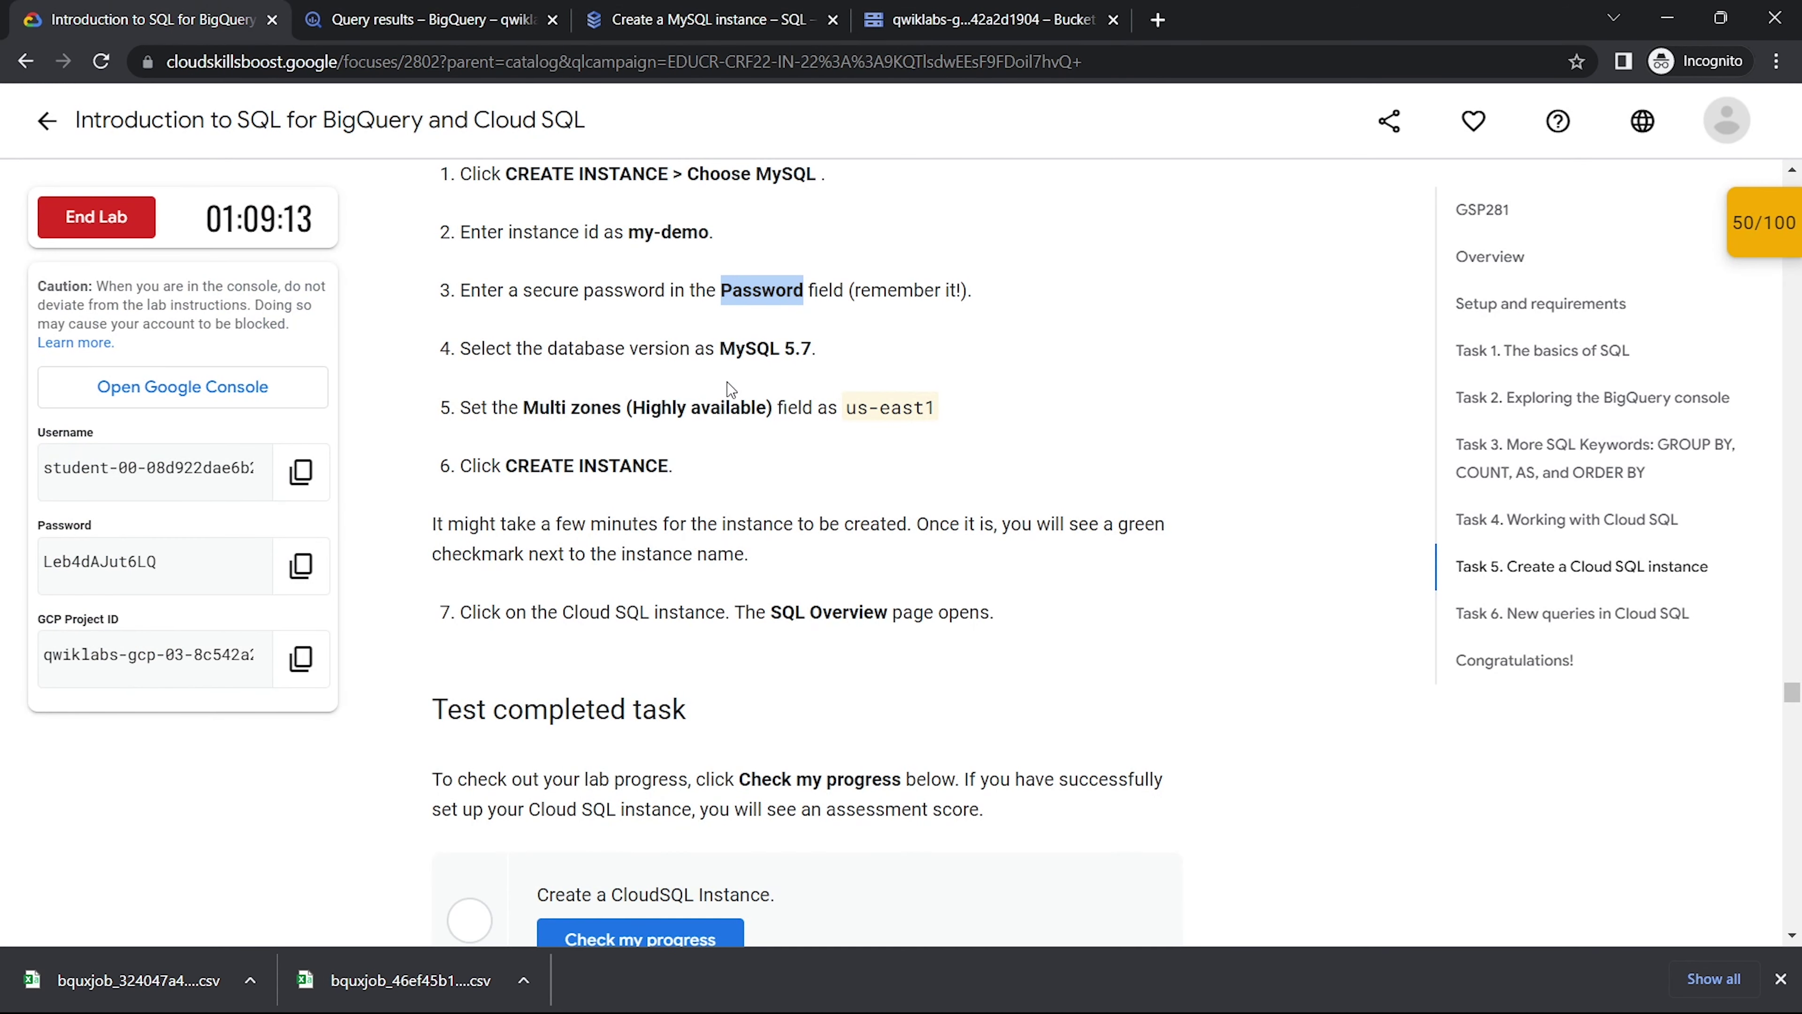
left_click_drag(722, 349, 773, 350)
left_click_drag(842, 407, 990, 426)
left_click(646, 19)
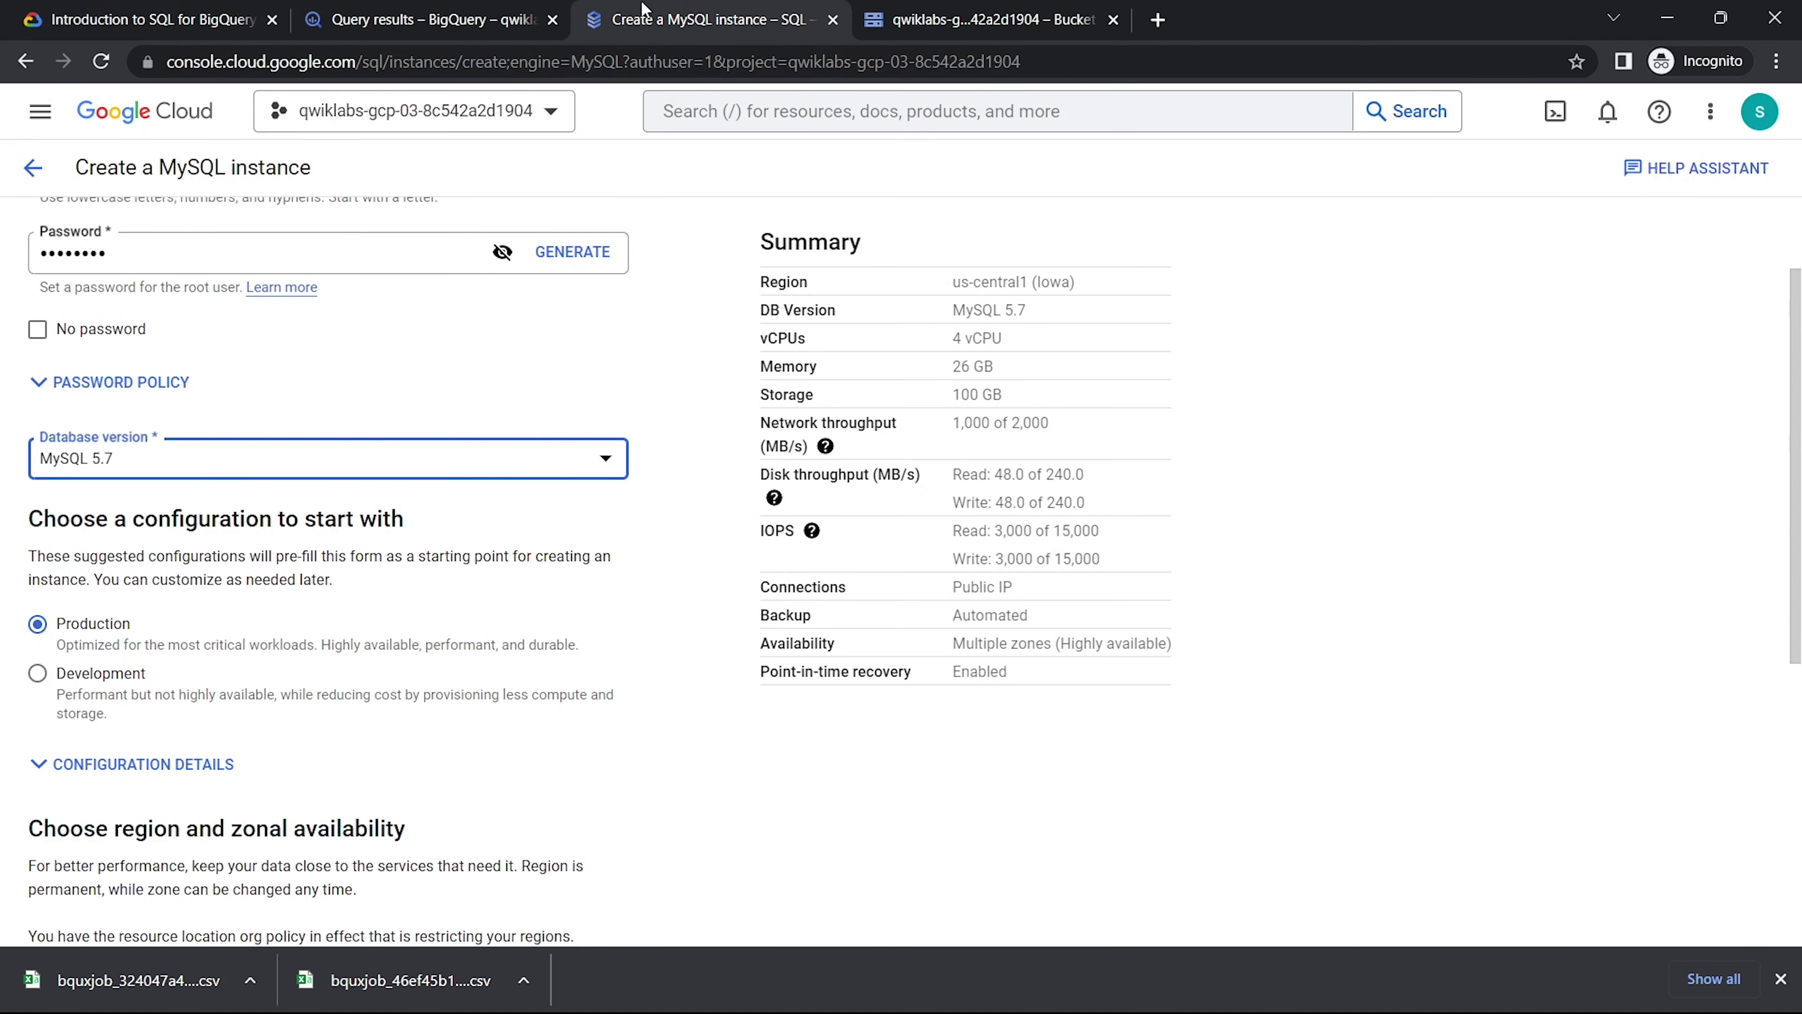
scroll(291, 488, "down", 4)
scroll(278, 503, "down", 3)
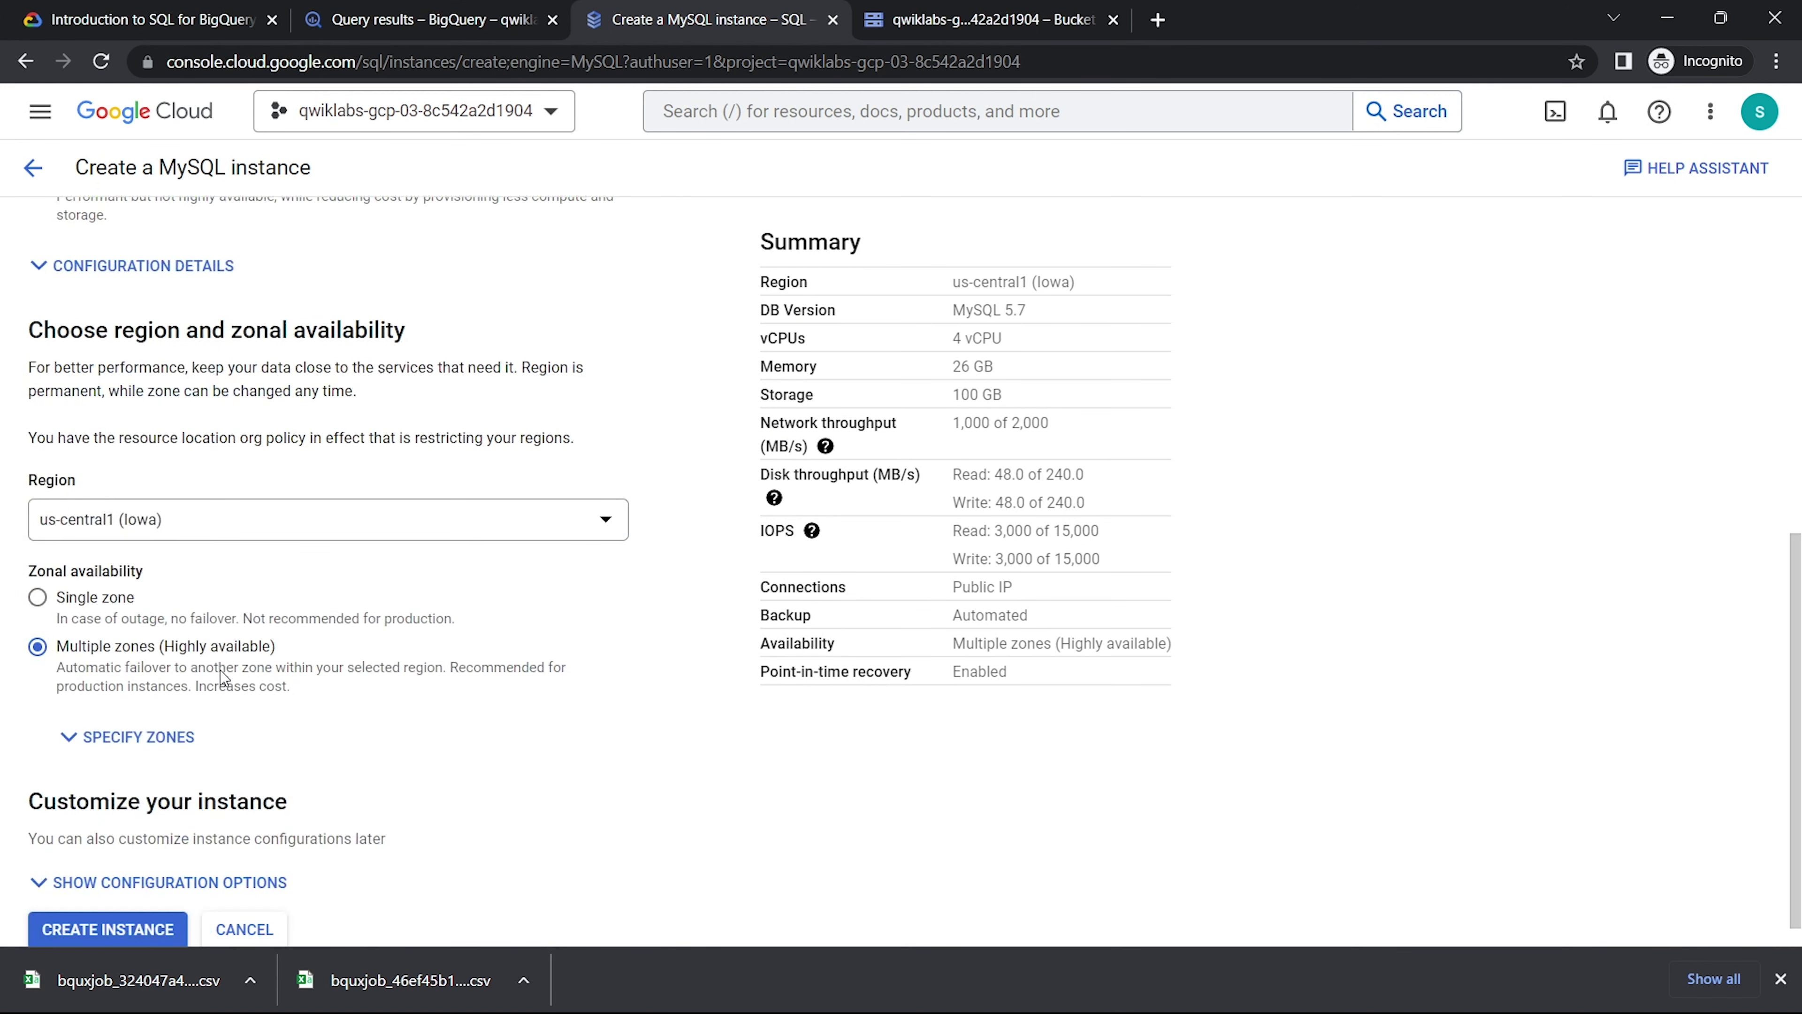
left_click(309, 510)
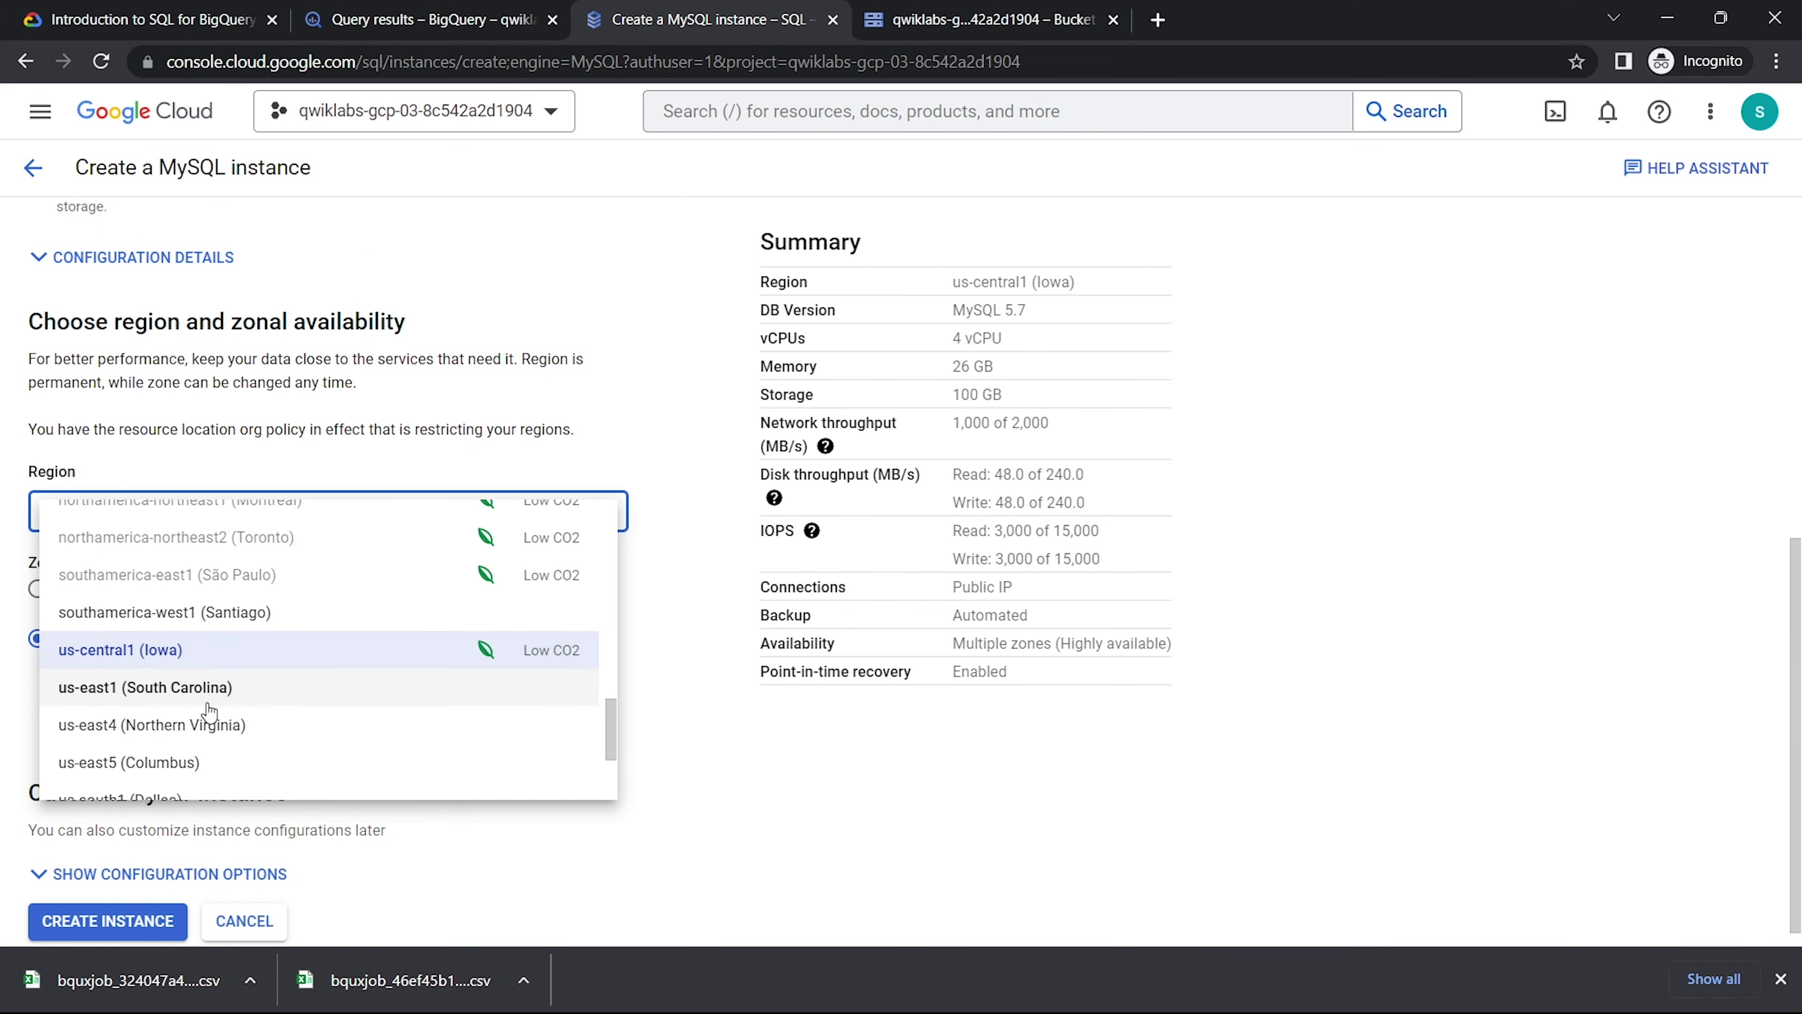
scroll(170, 702, "down", 2)
left_click(174, 567)
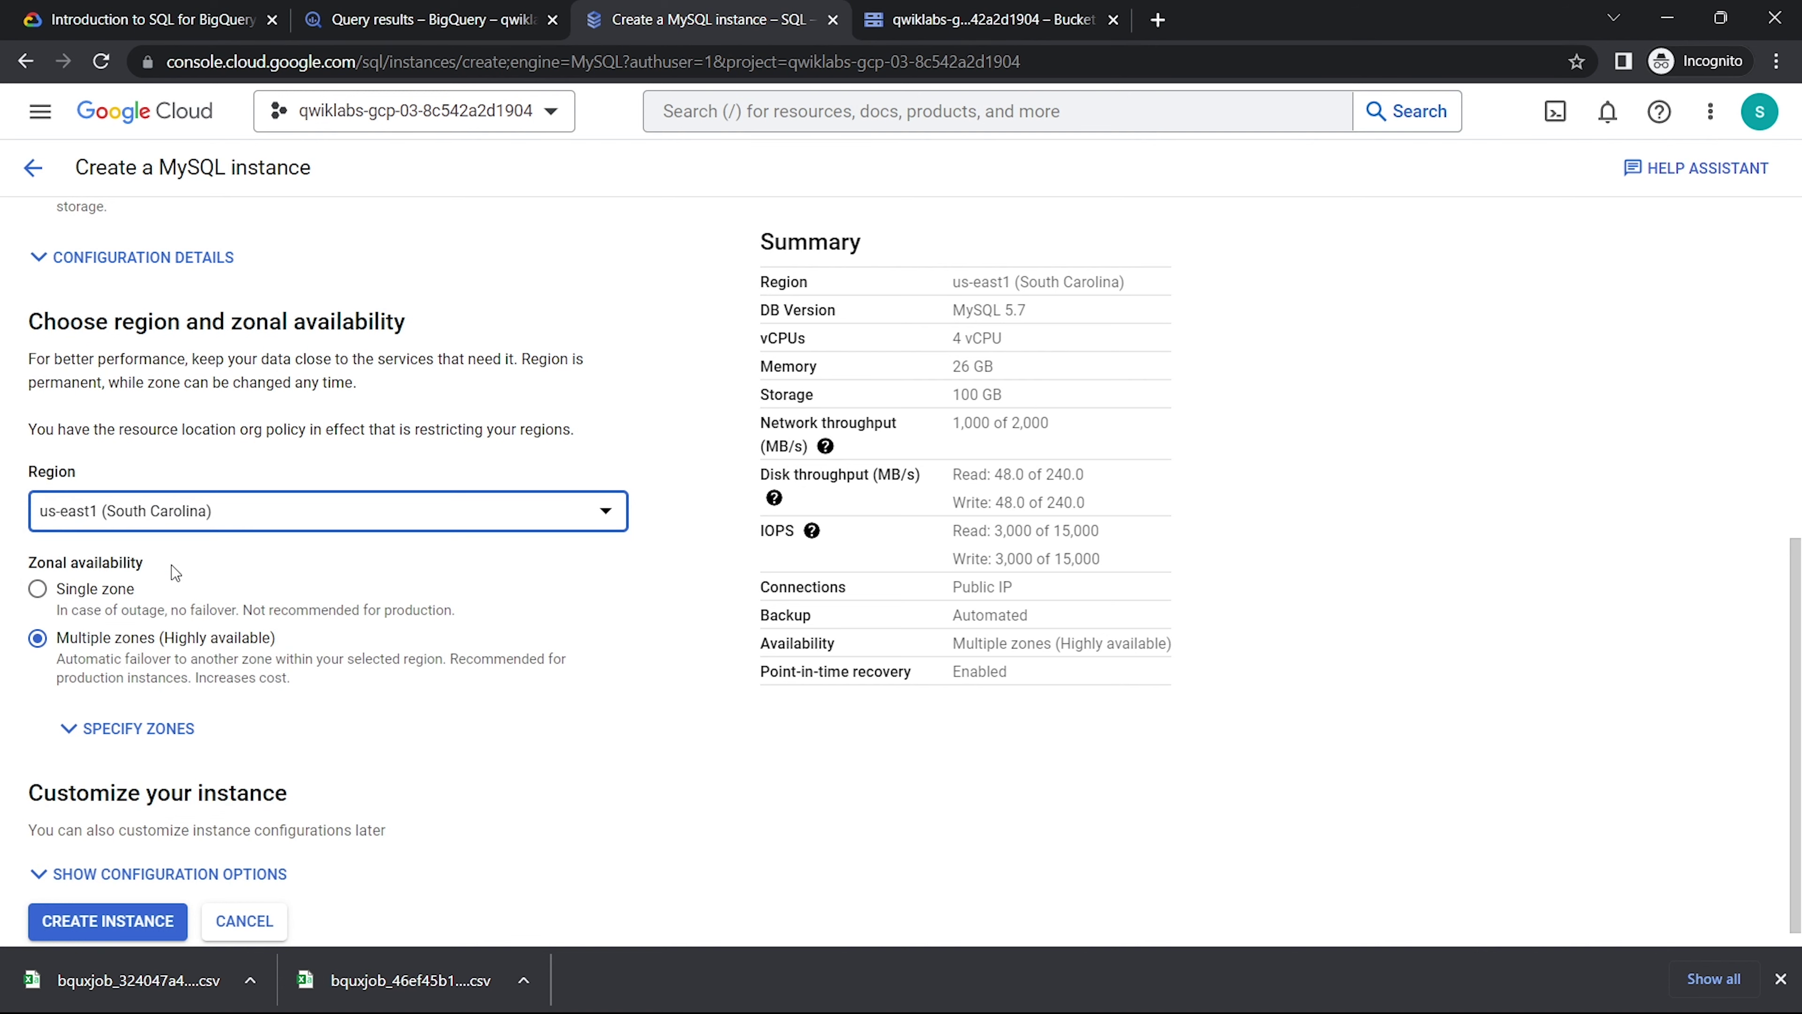
scroll(172, 565, "down", 1)
left_click(107, 897)
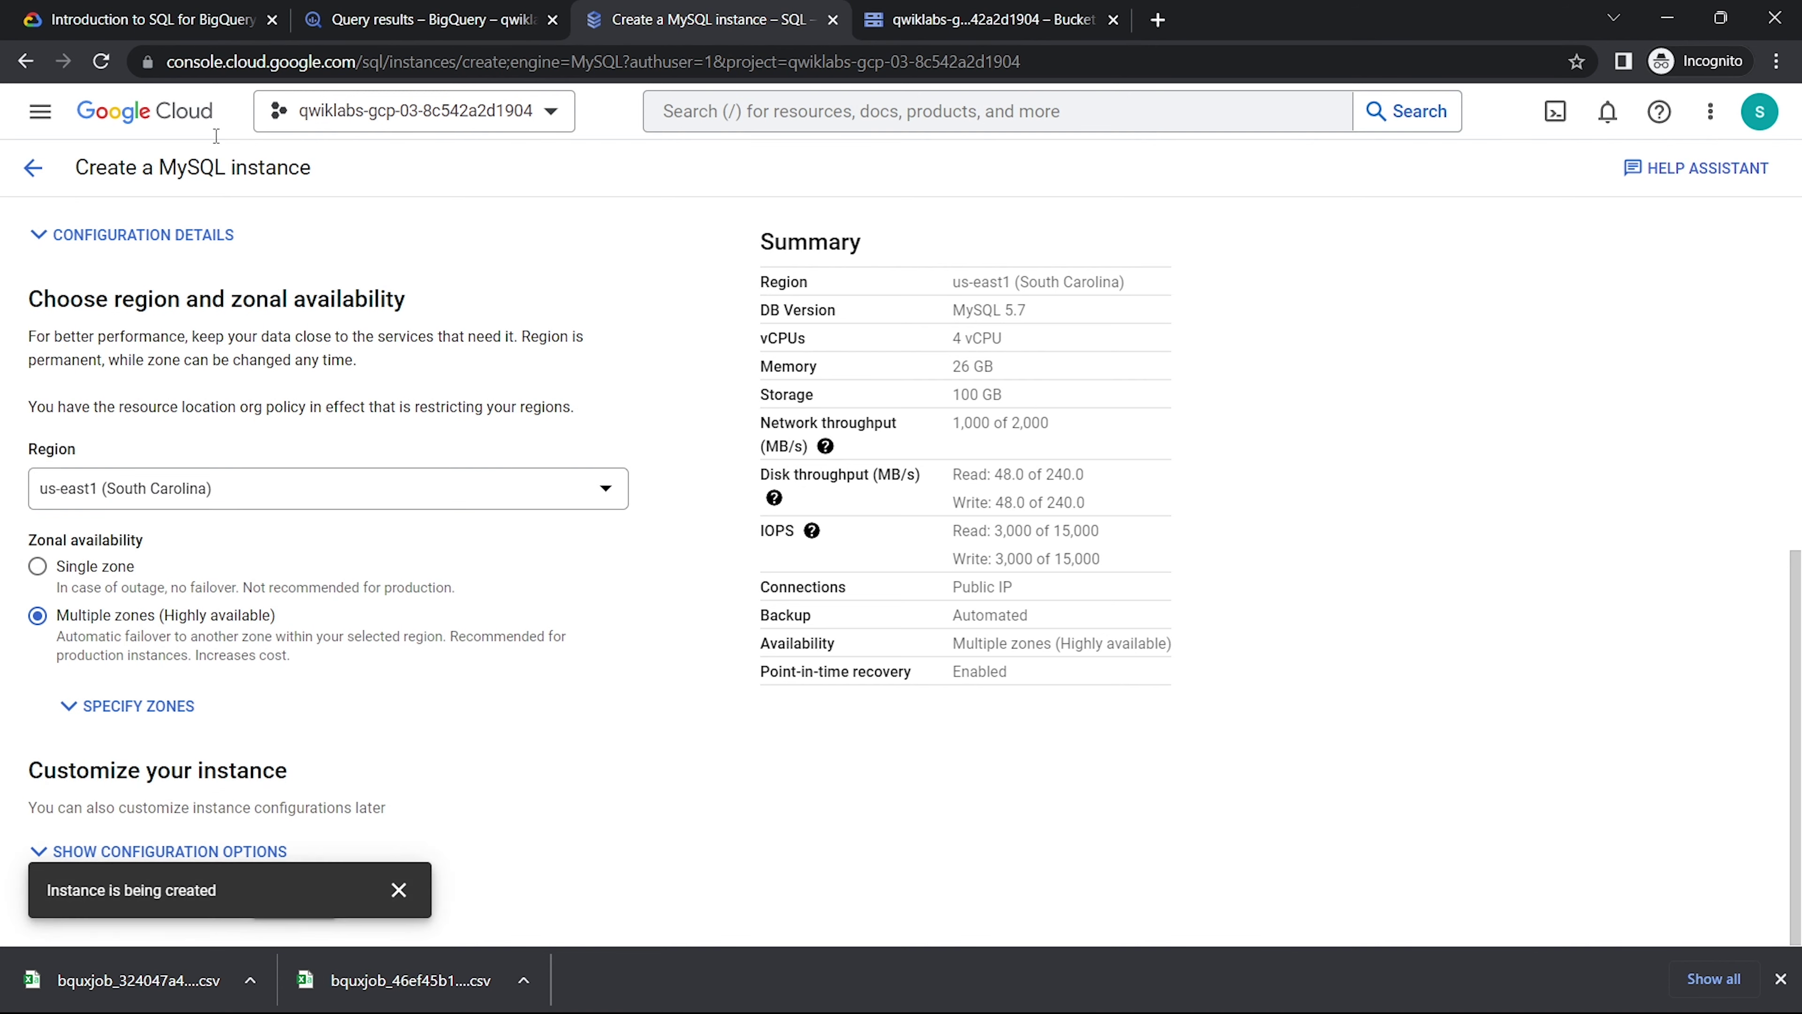
- Read the lab's notes on waiting for the instance to be created, and return to the my-demo overview page
left_click(153, 19)
scroll(497, 365, "down", 2)
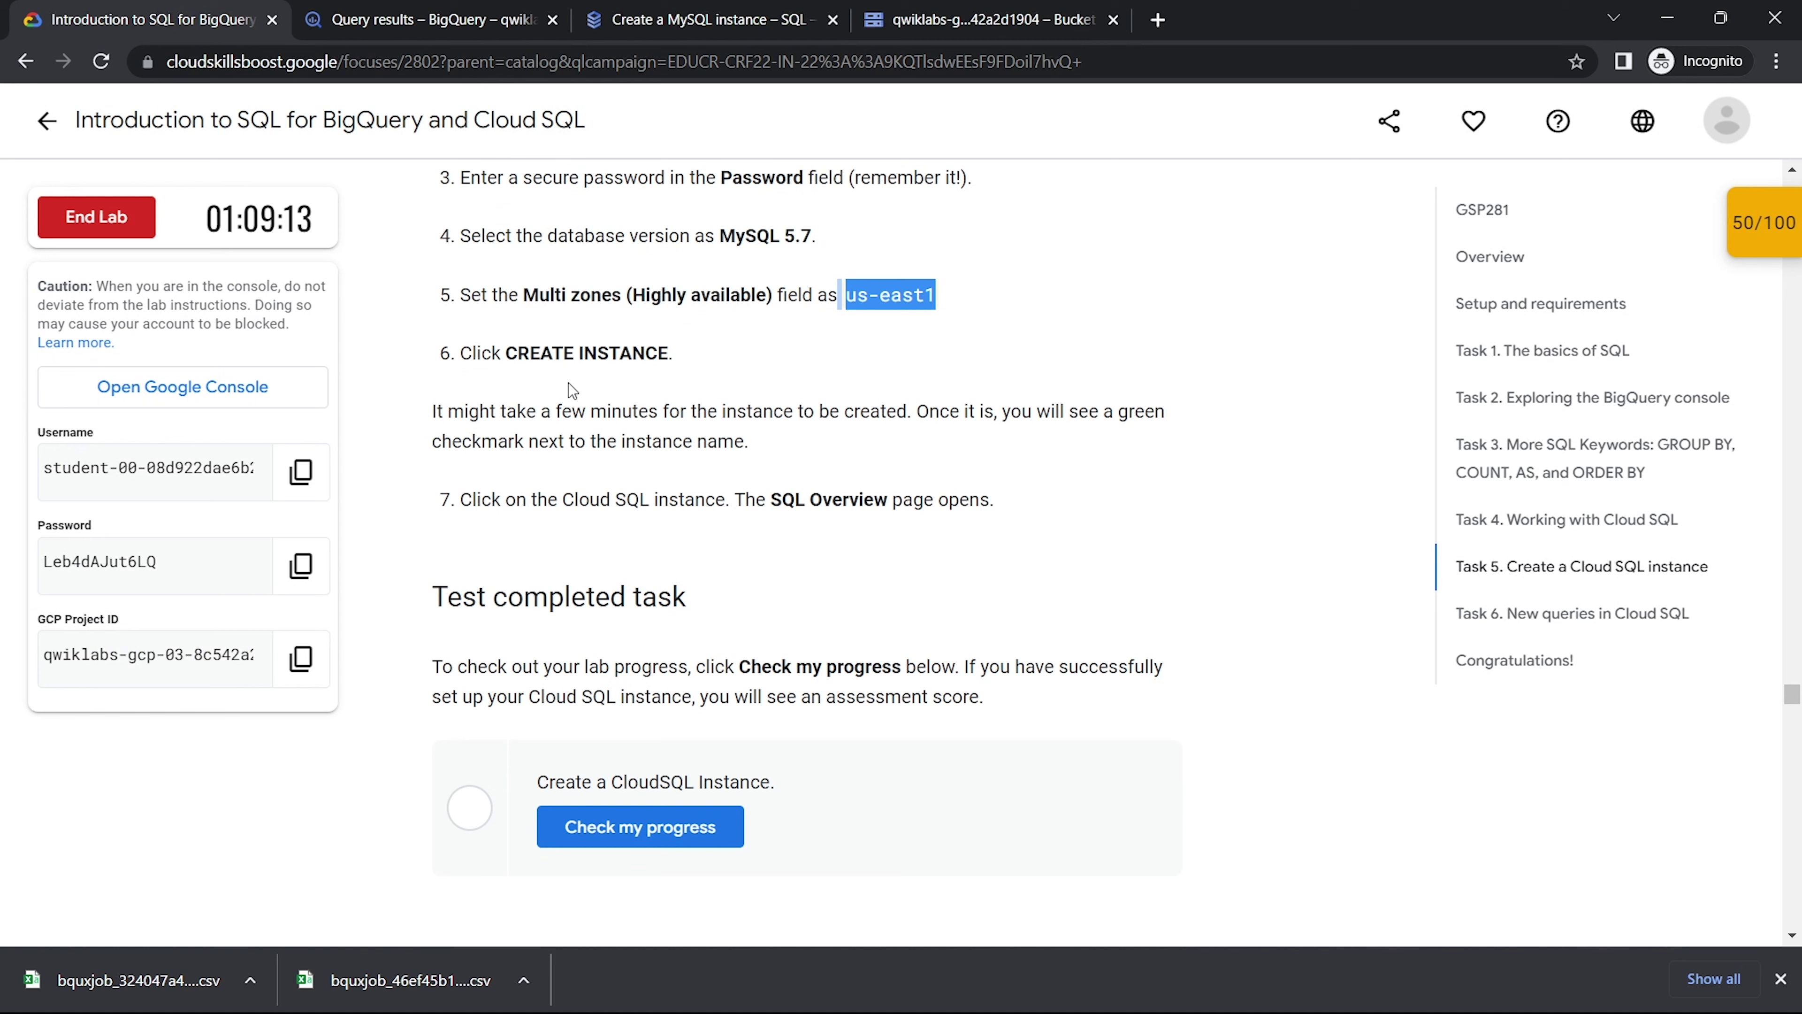
scroll(560, 384, "down", 1)
left_click_drag(437, 367, 910, 363)
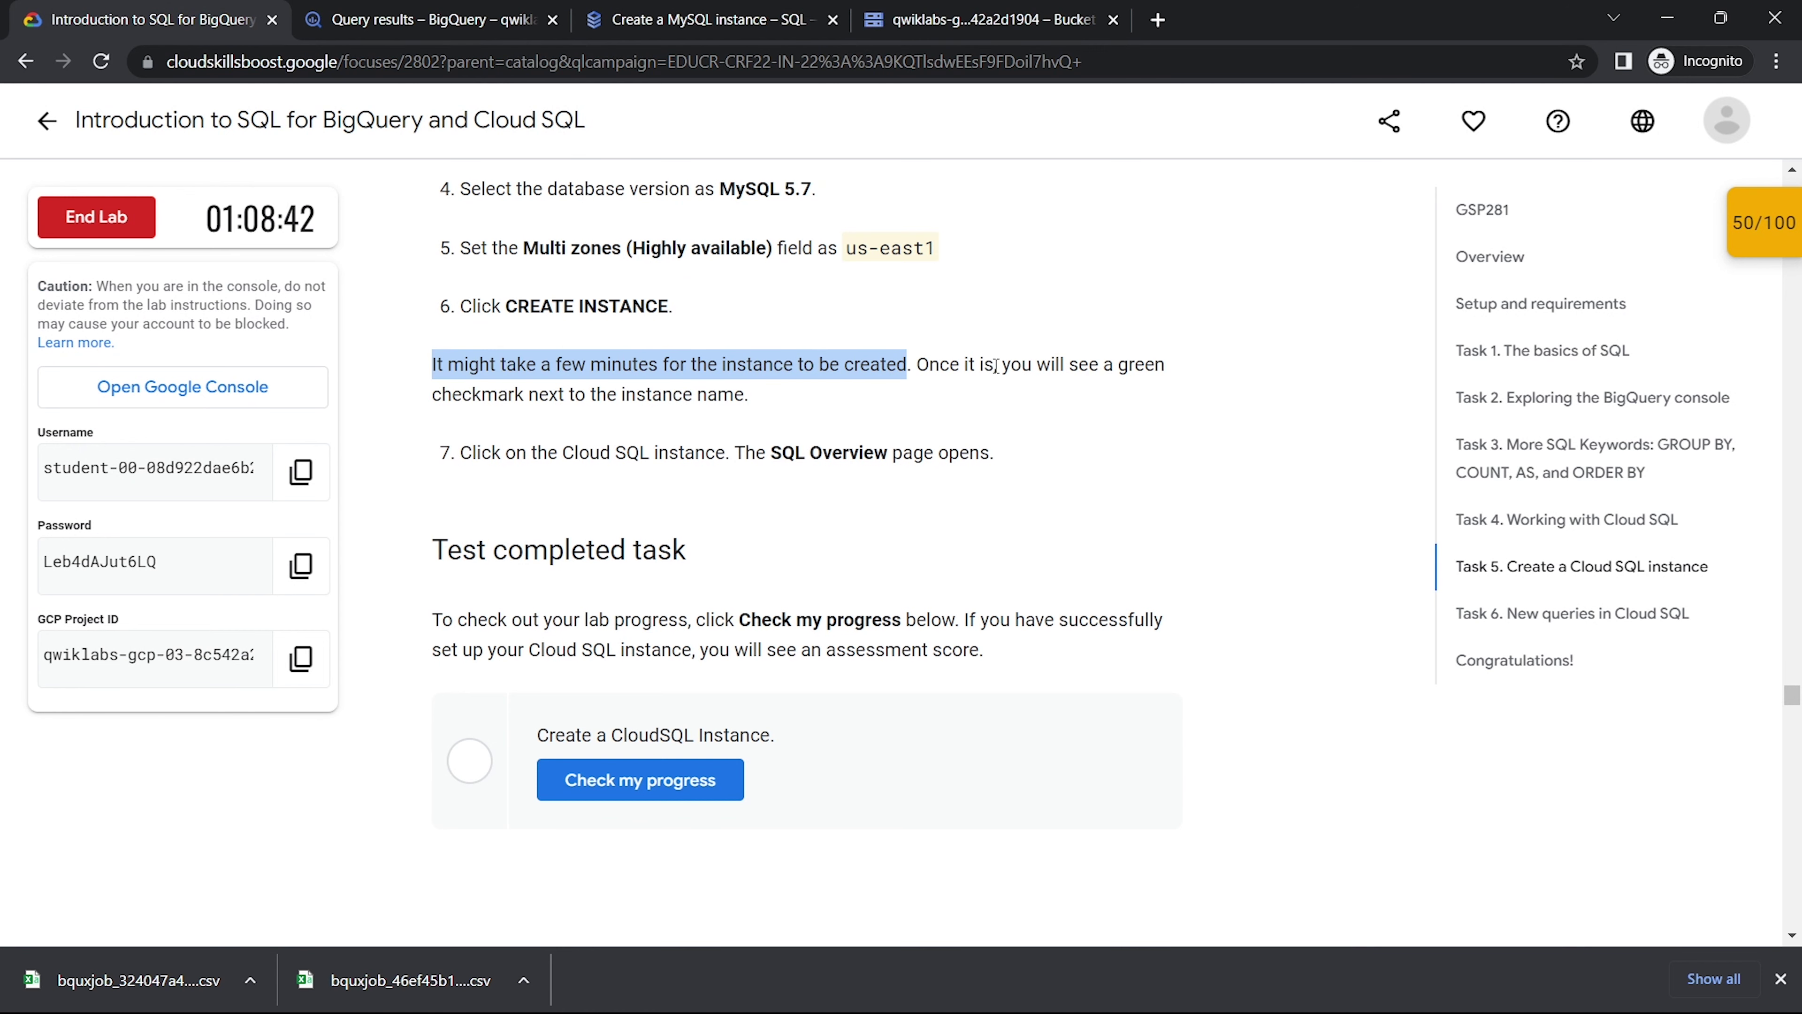
left_click_drag(996, 365, 1017, 387)
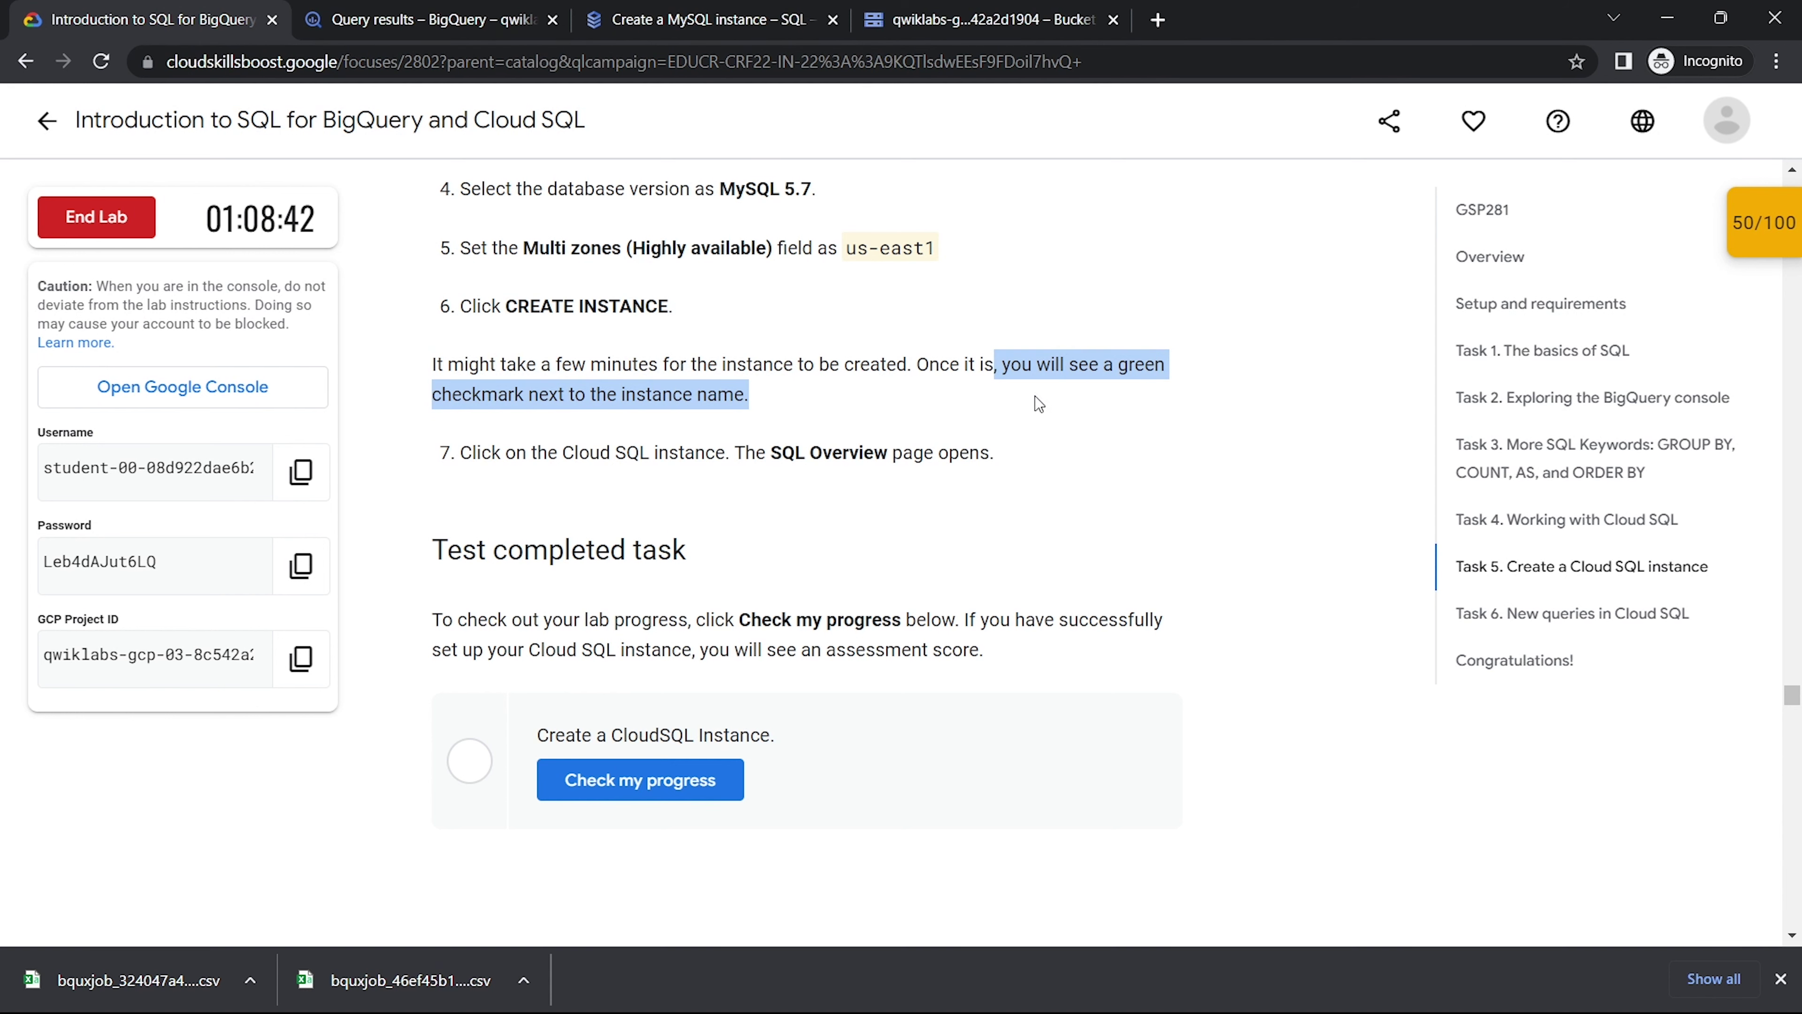
left_click_drag(432, 366, 882, 378)
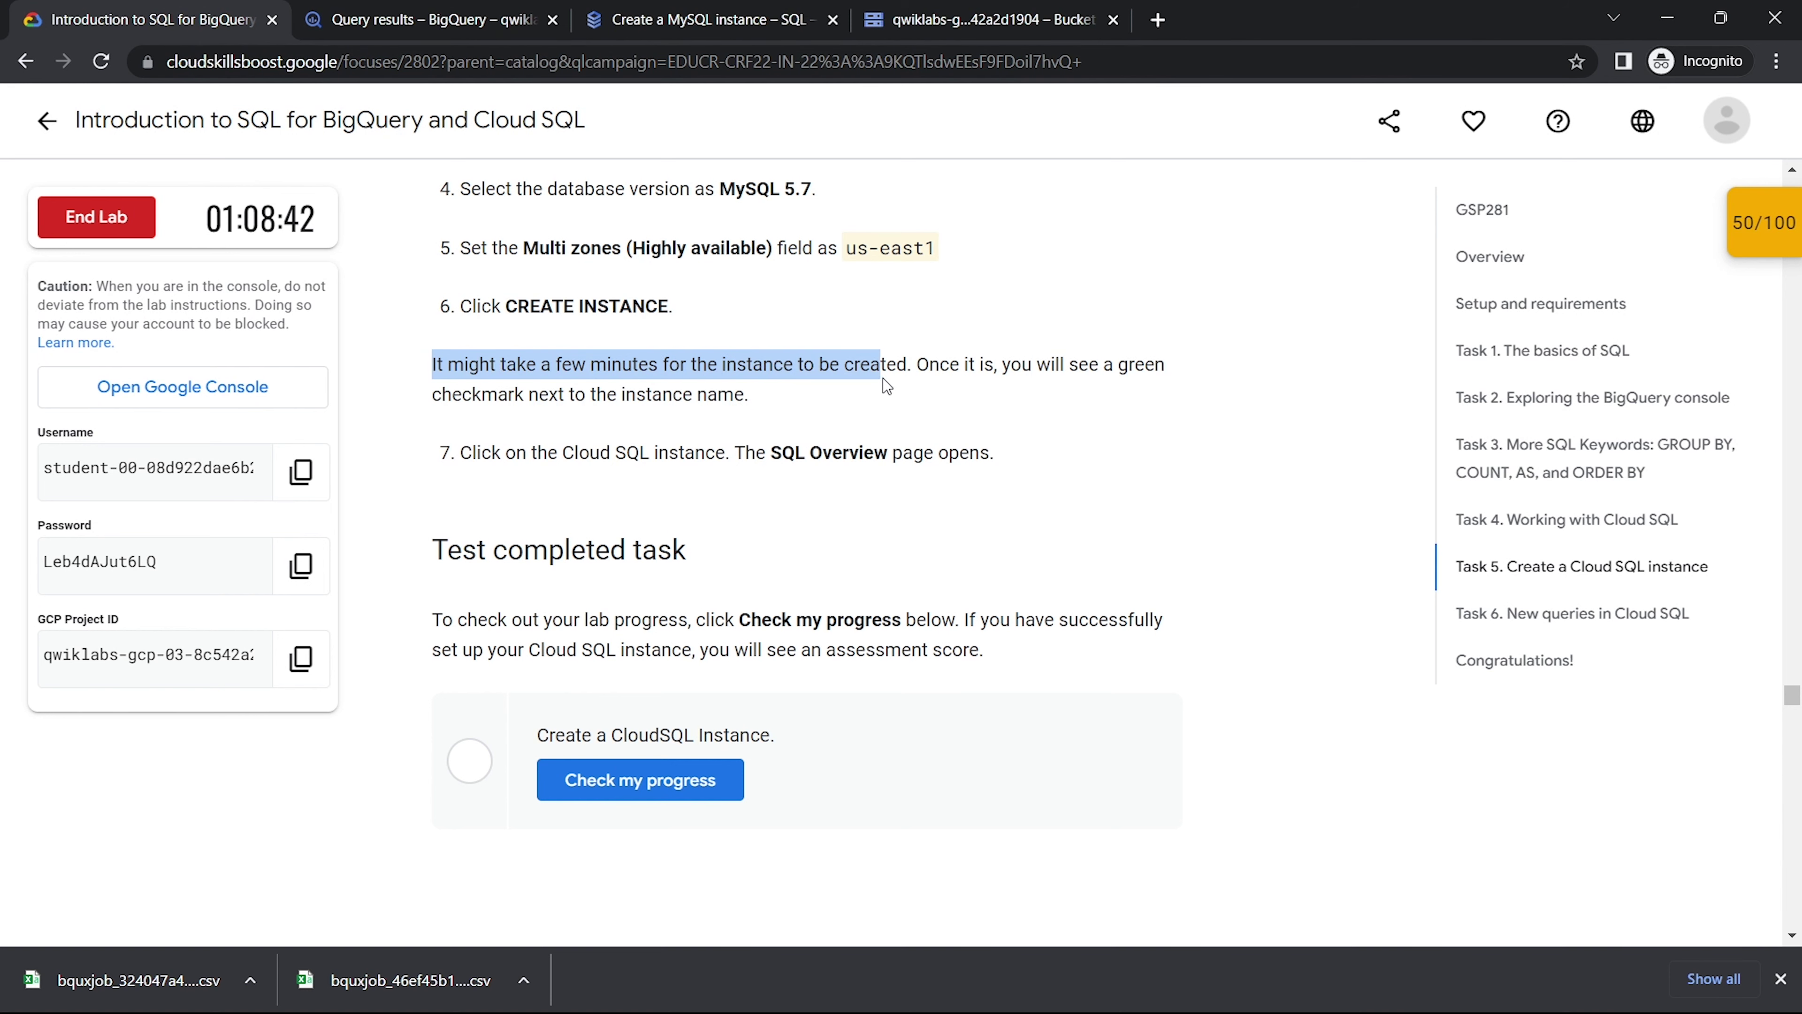
key("ctrl+3")
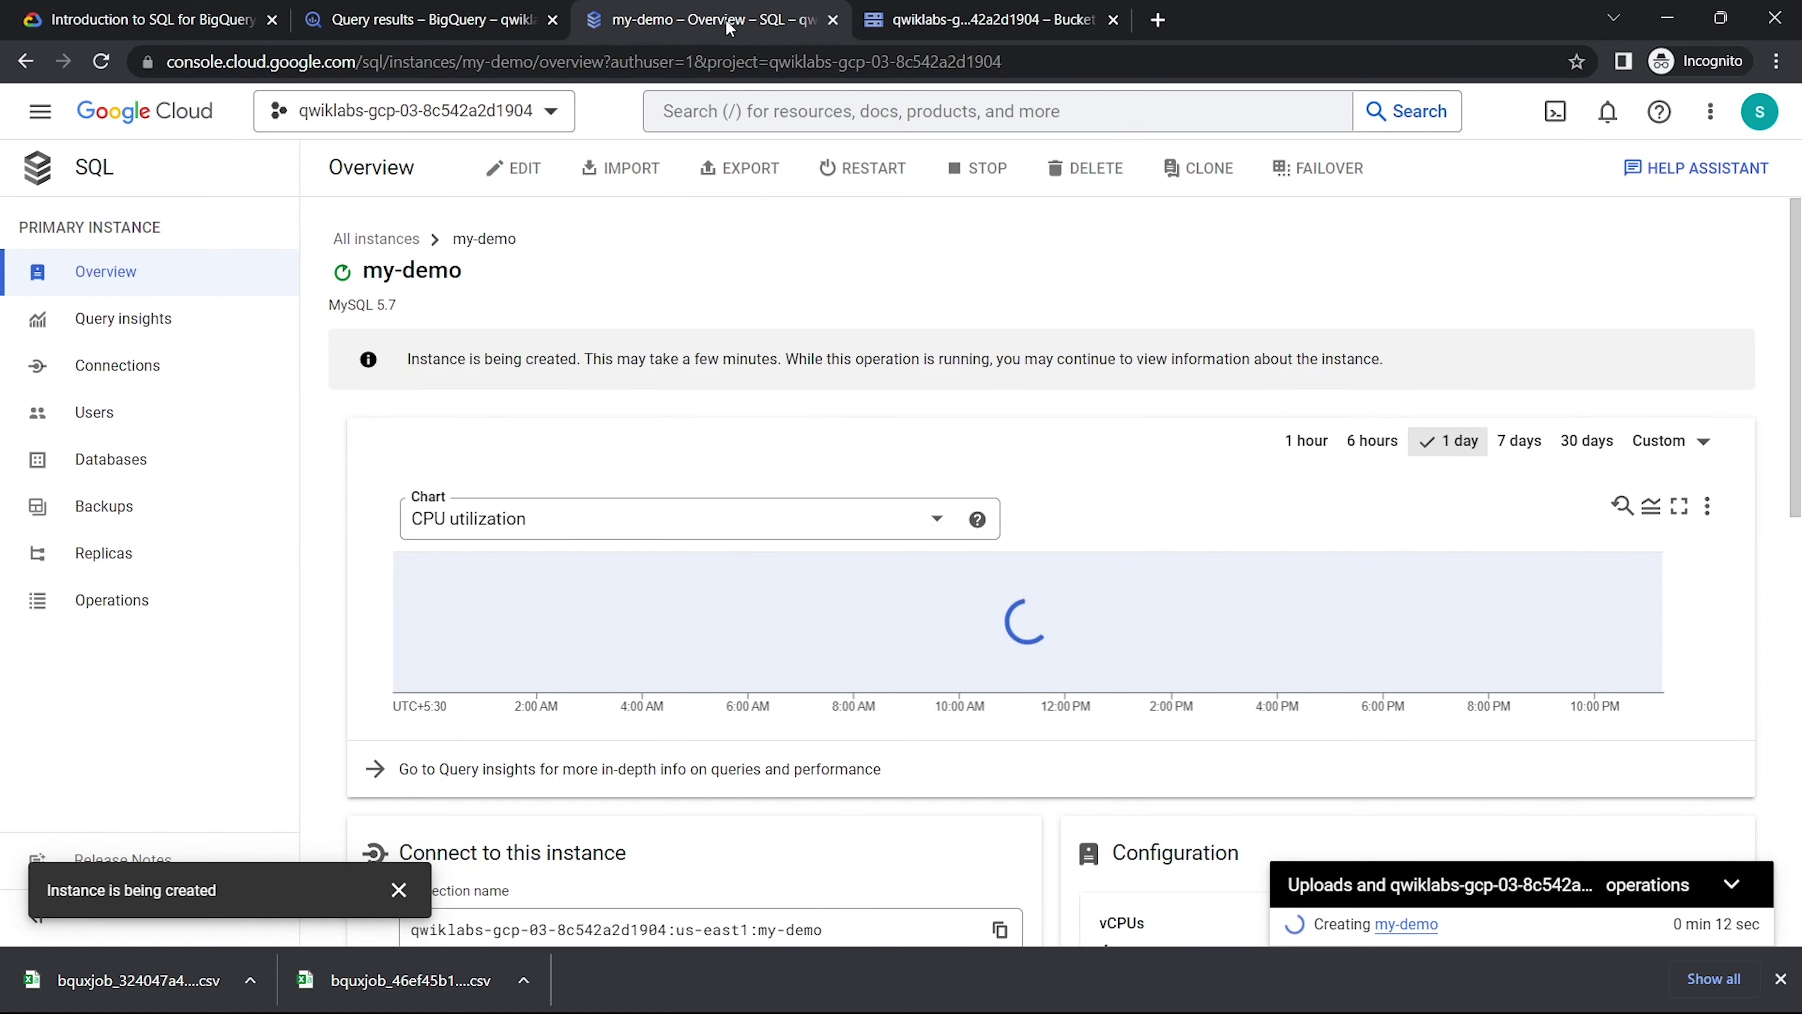